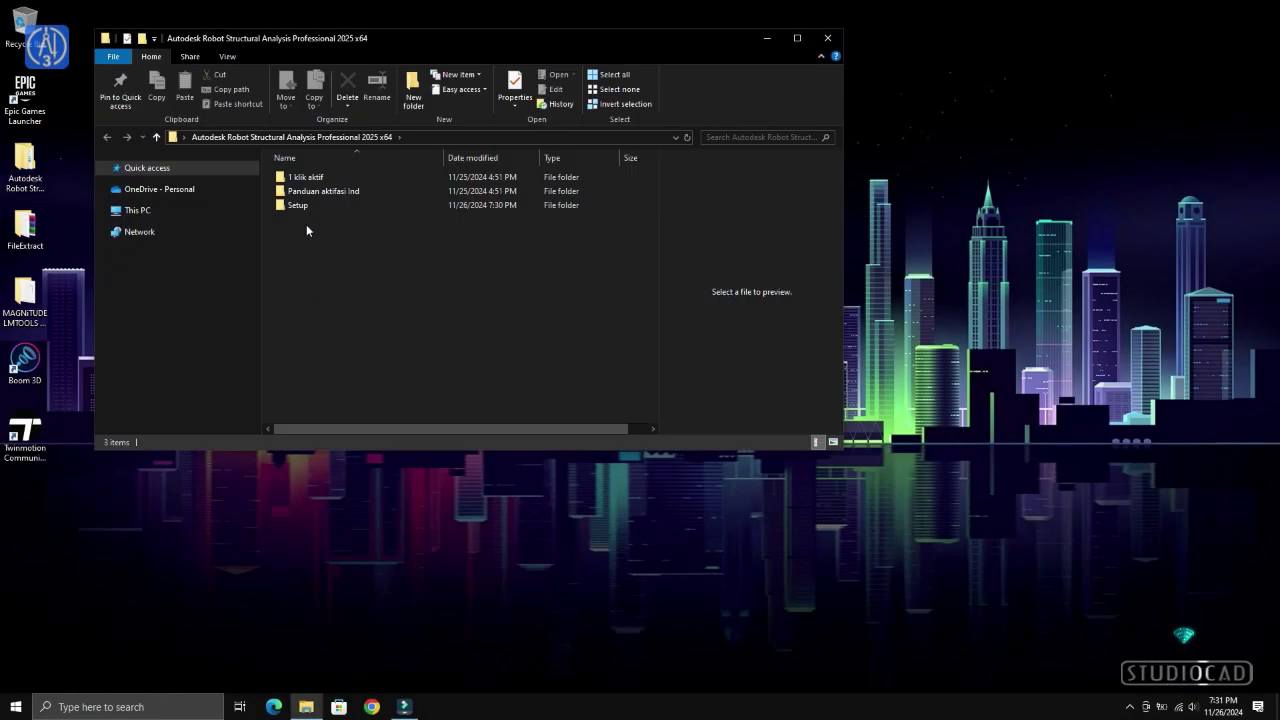
Extract the Robot Structural Analysis .part1 archive in the Setup folder with WinRAR Extract Here
double_click(305, 205)
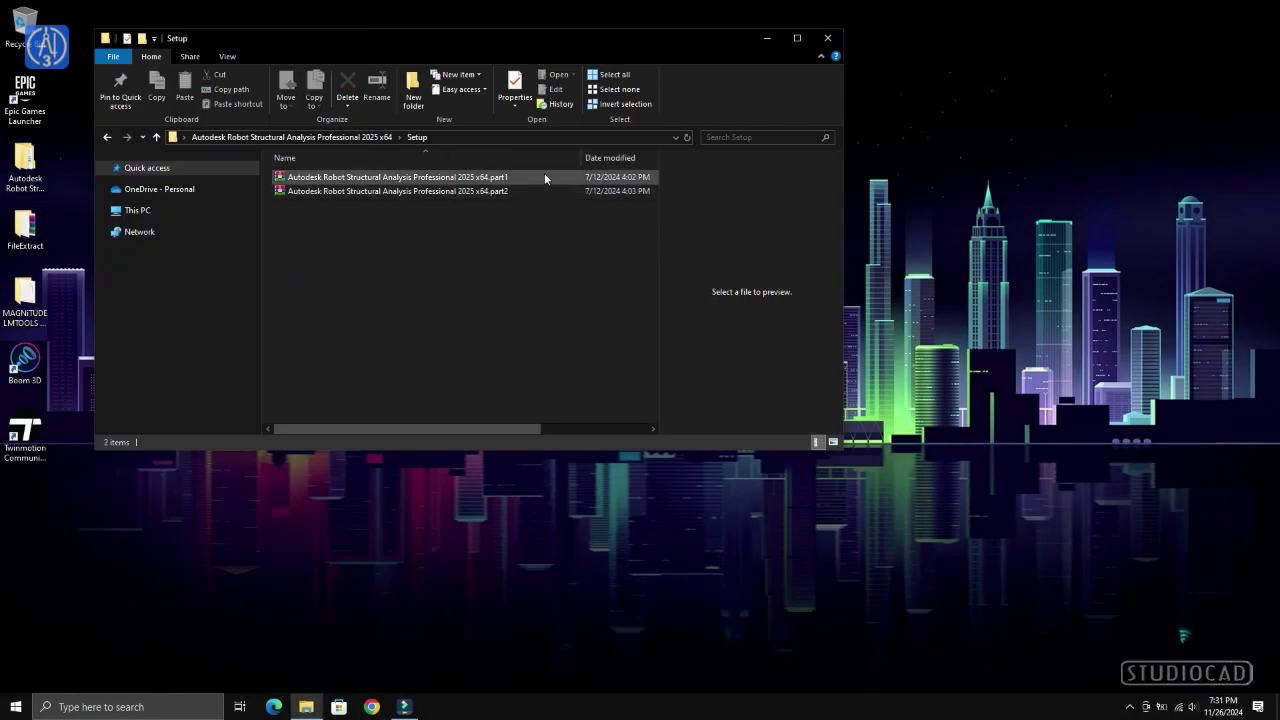
right_click(508, 177)
click(566, 224)
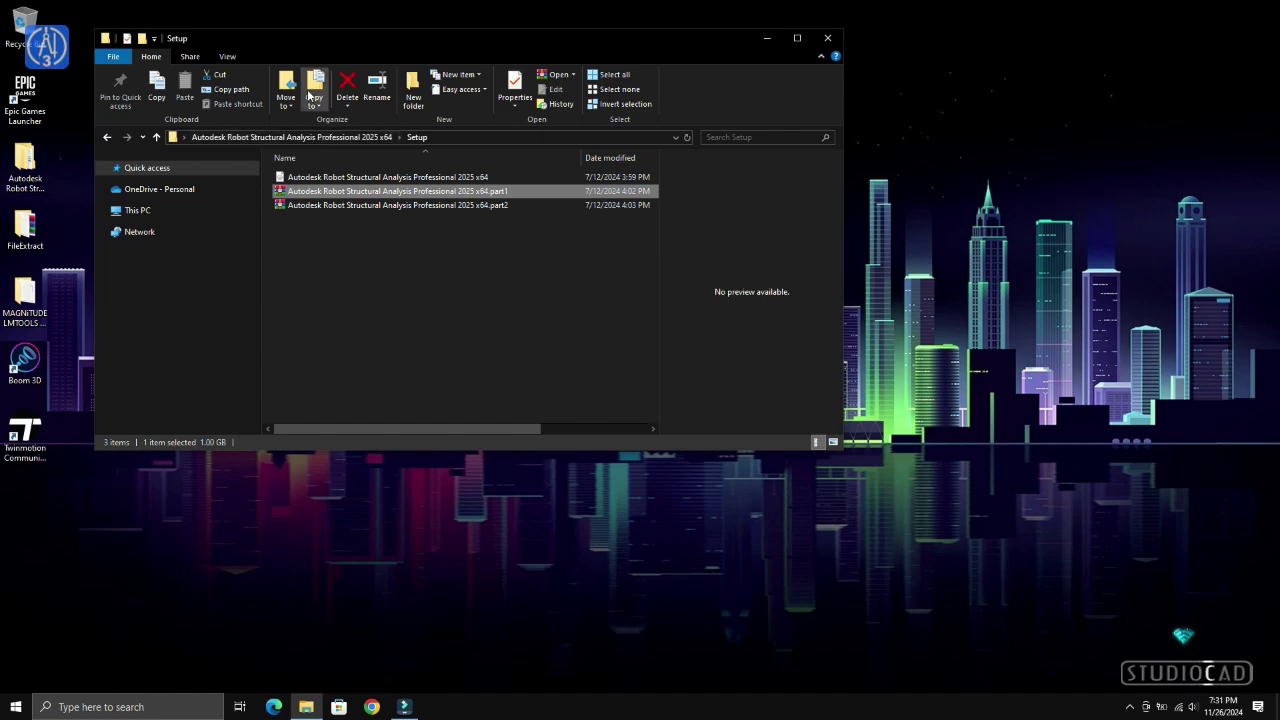
Create a New folder in Setup and move the x64 disc image into it
click(352, 281)
click(413, 90)
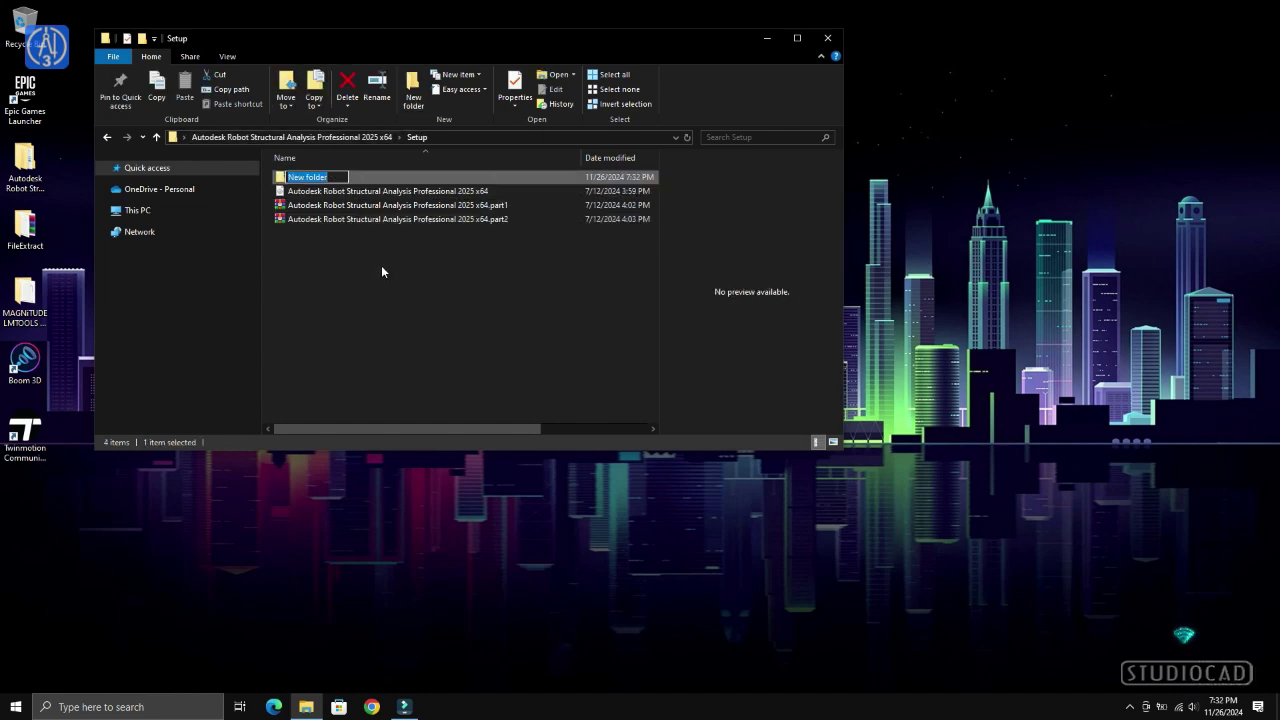
click(381, 264)
click(366, 196)
drag(366, 196, 366, 177)
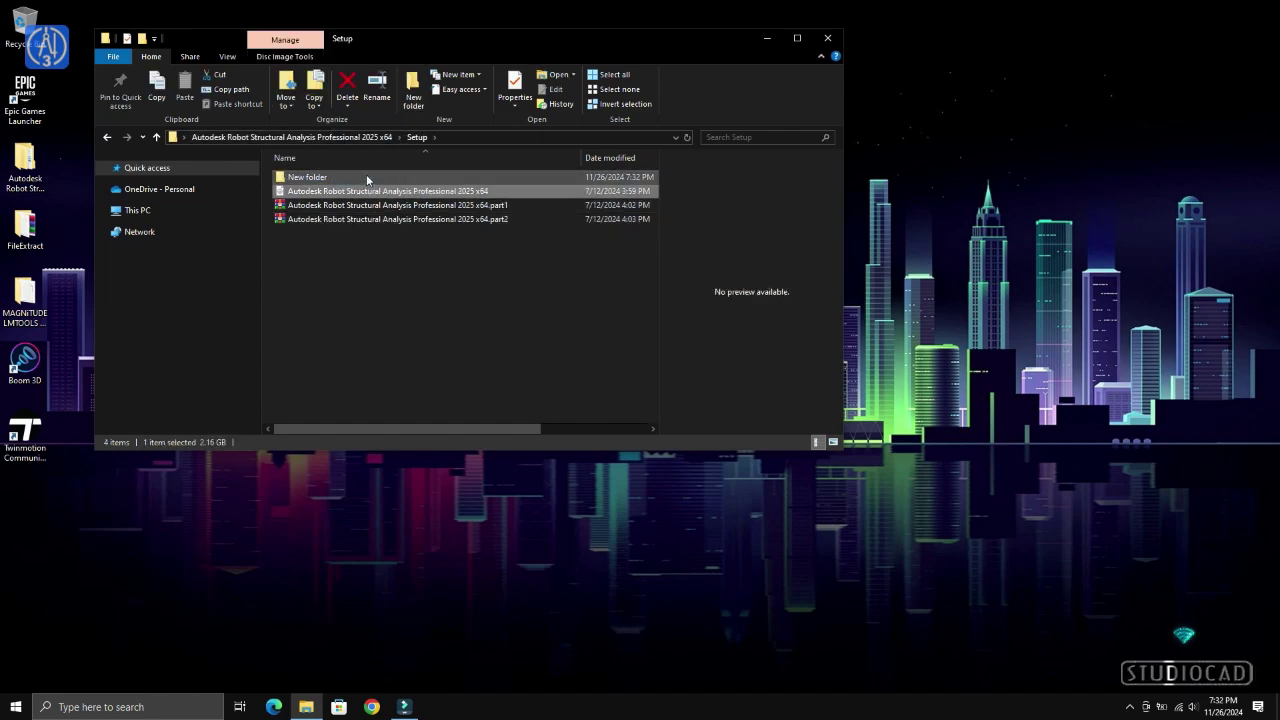
Extract the disc image's installation files inside New folder
double_click(366, 177)
right_click(340, 180)
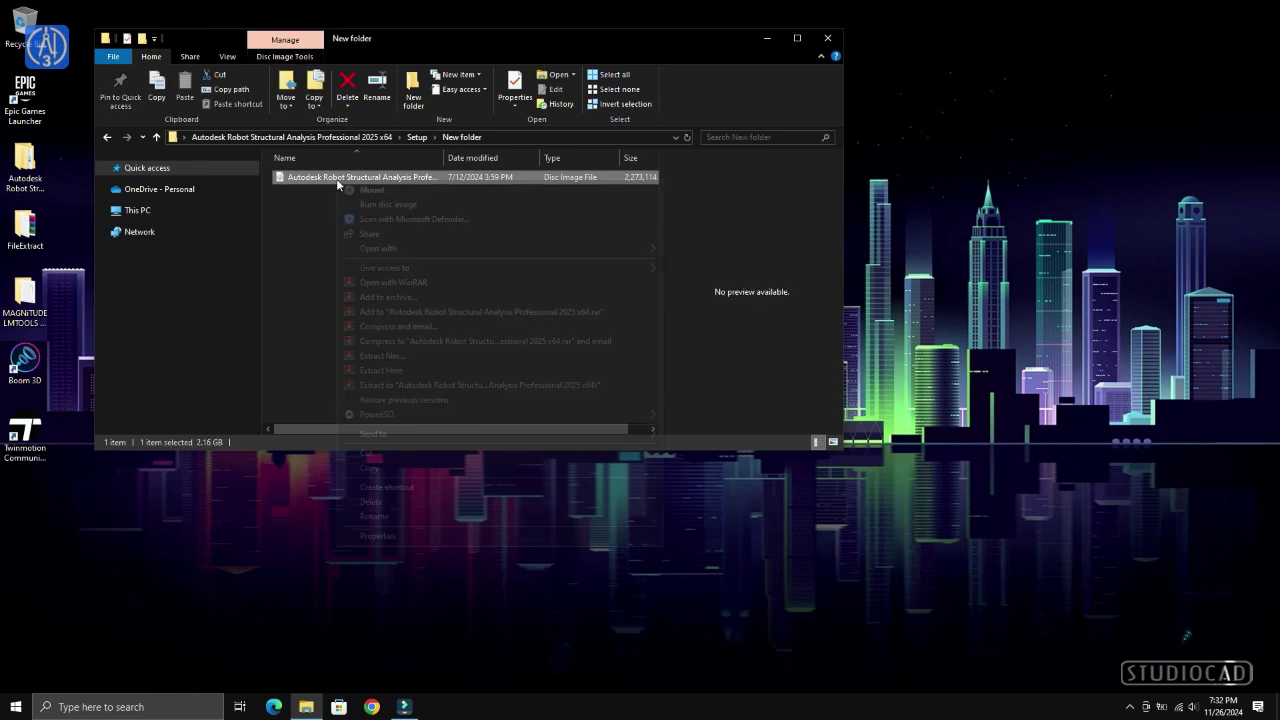
click(442, 370)
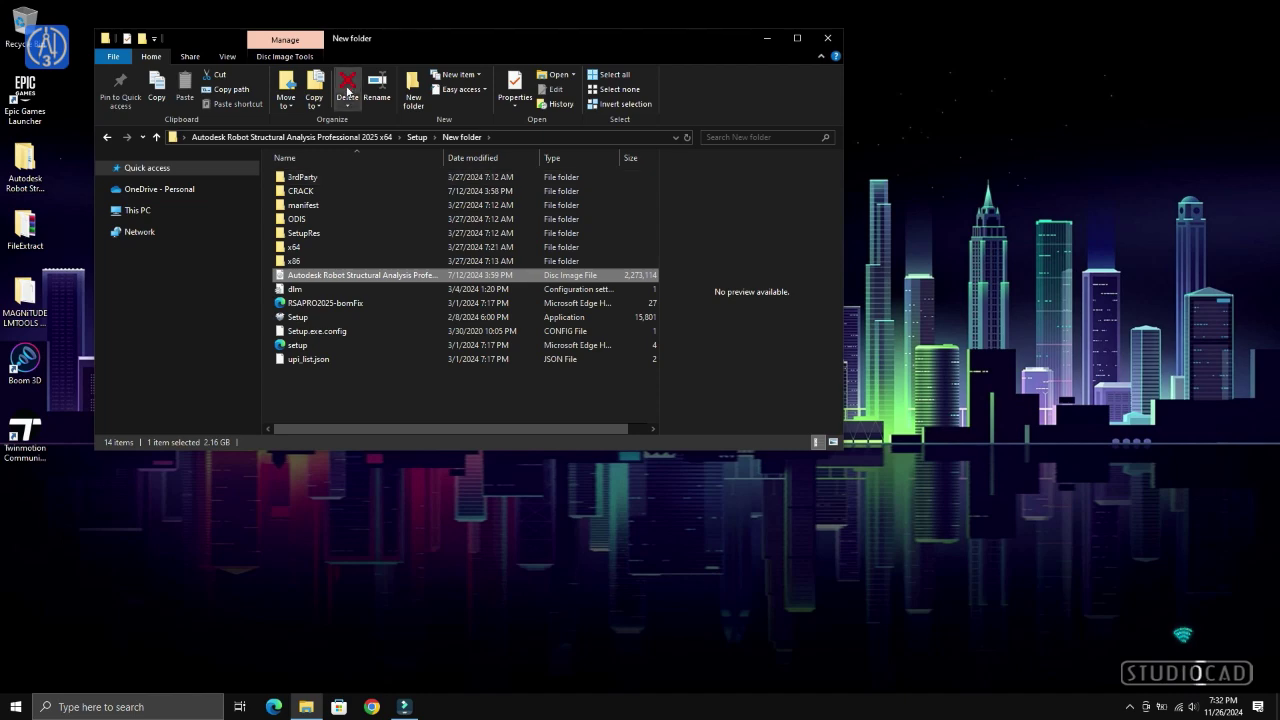
Delete the x64 disc image and copy the CRACK folder onto the desktop
click(347, 92)
right_click(303, 193)
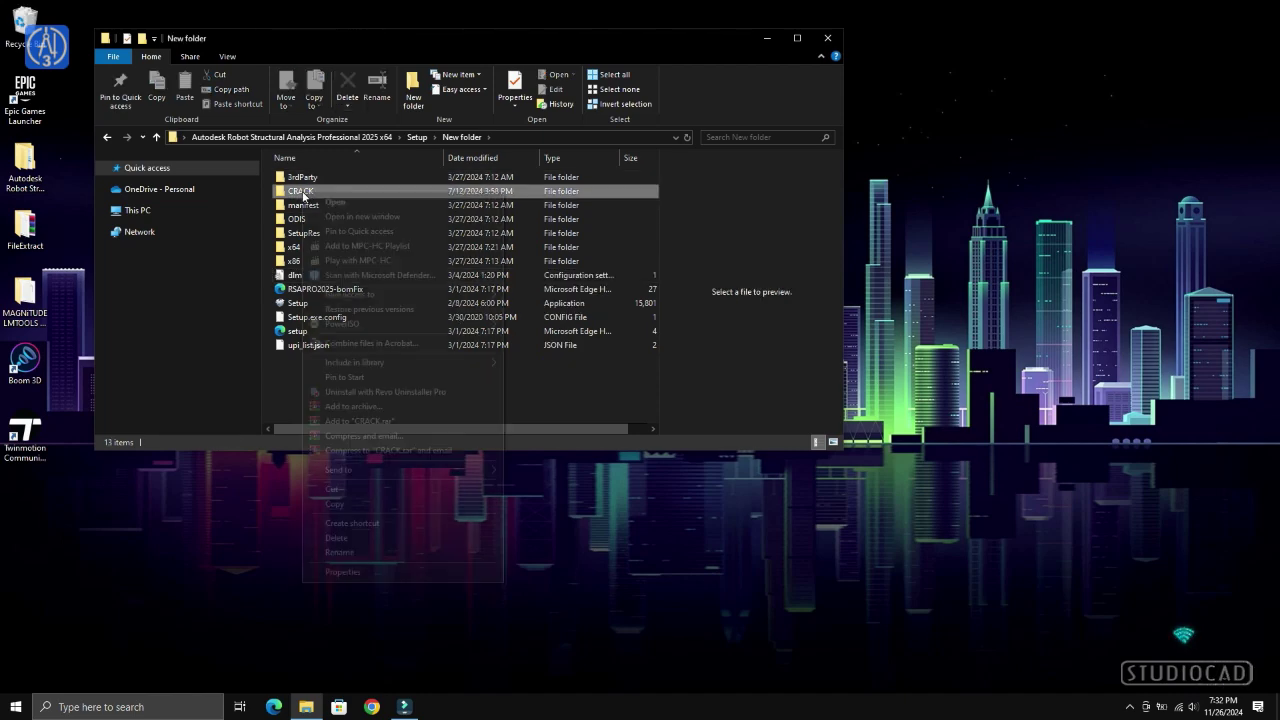
click(378, 504)
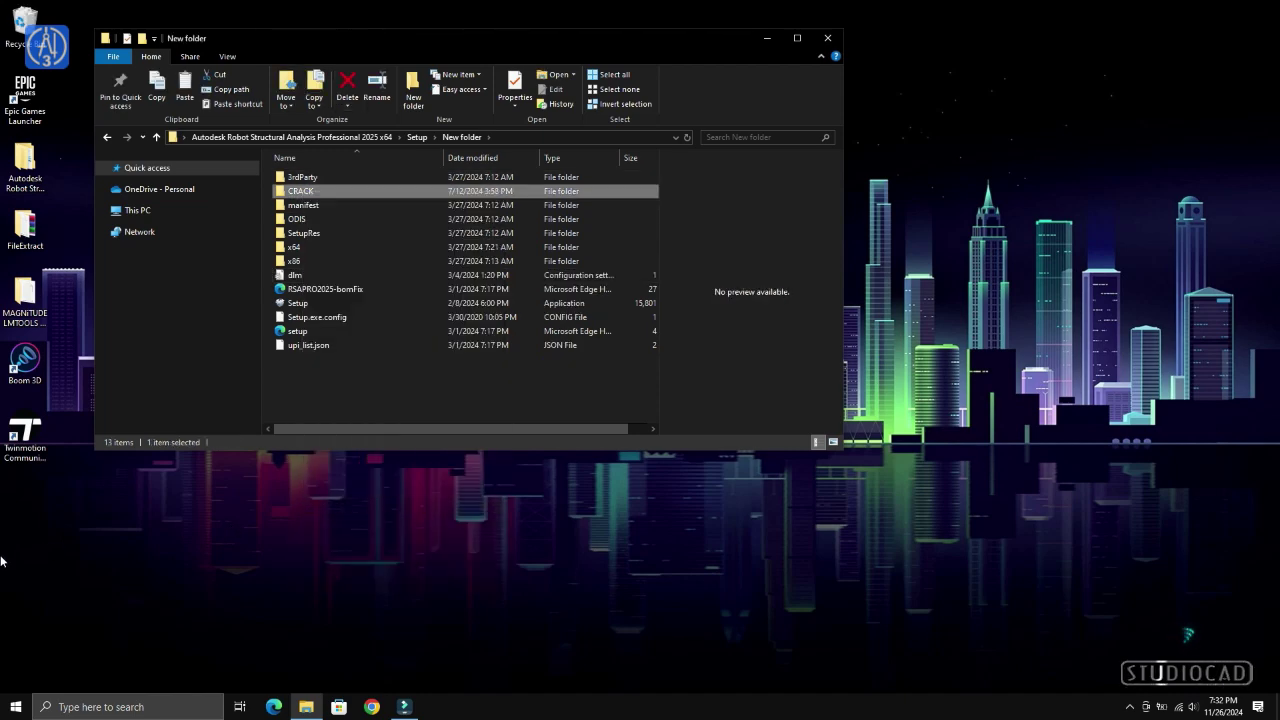
right_click(2, 562)
click(73, 444)
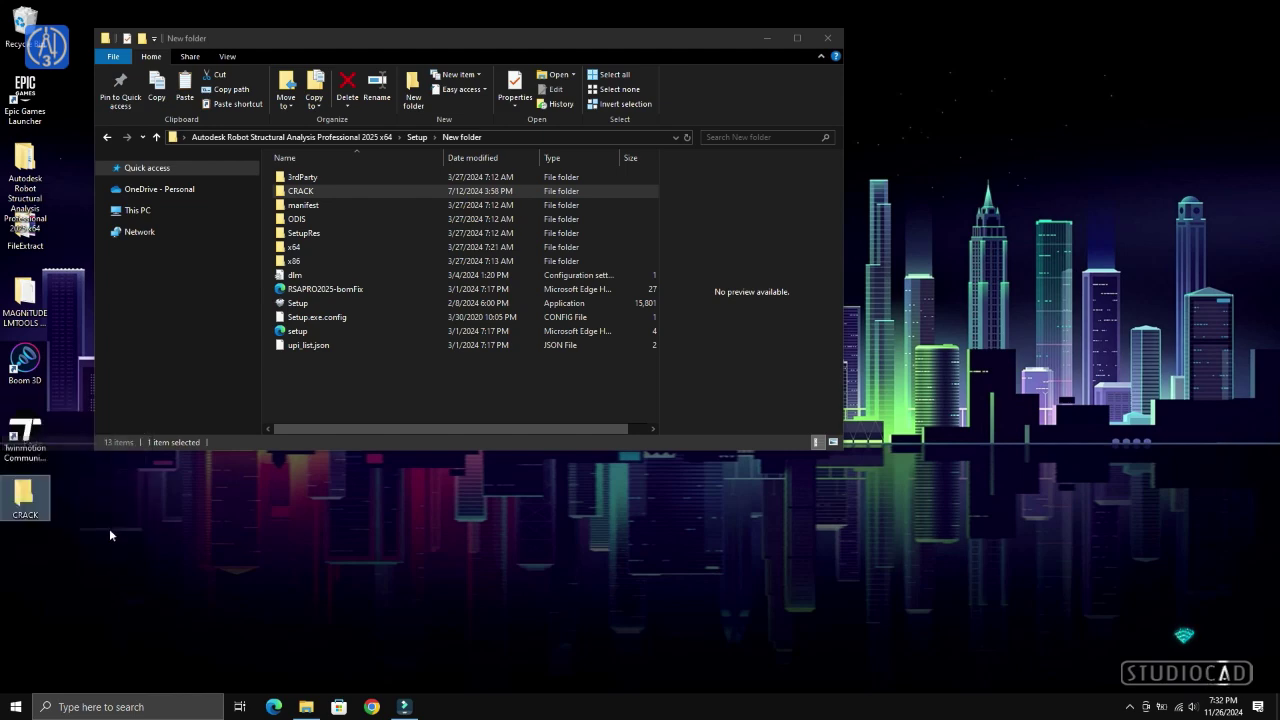
click(110, 535)
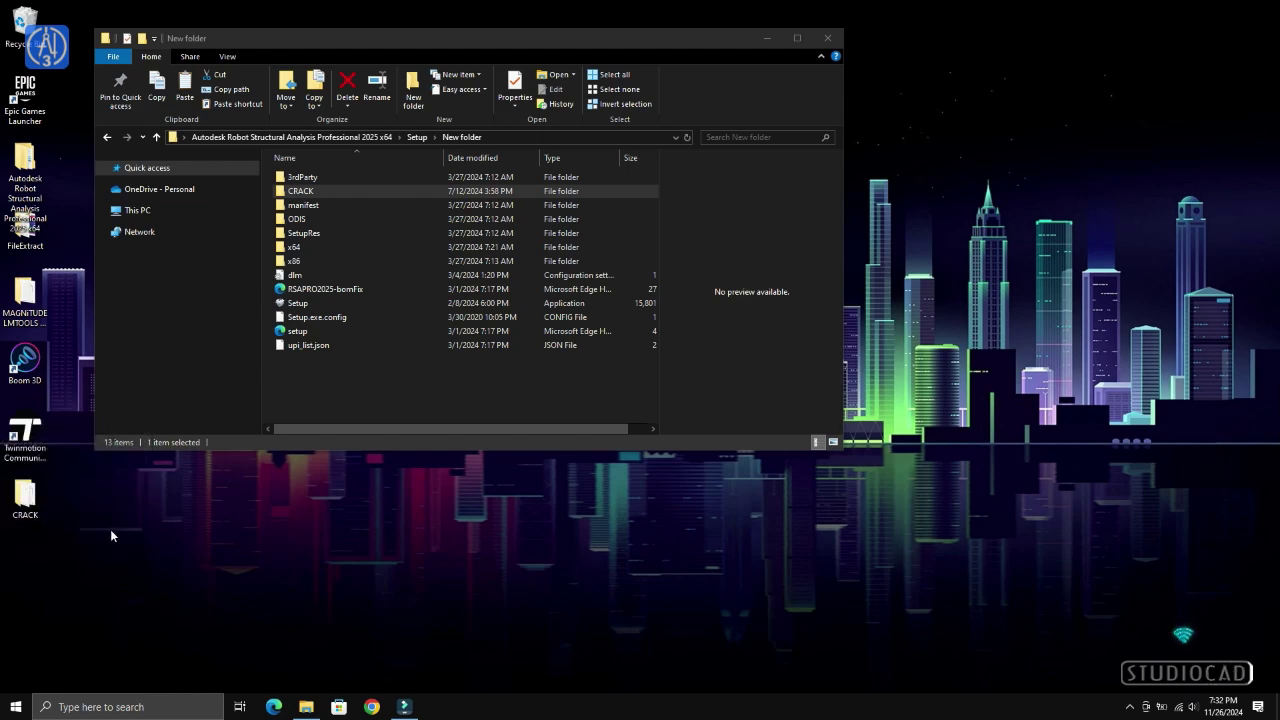
Run Setup as administrator to launch the Autodesk installer
right_click(299, 303)
click(344, 341)
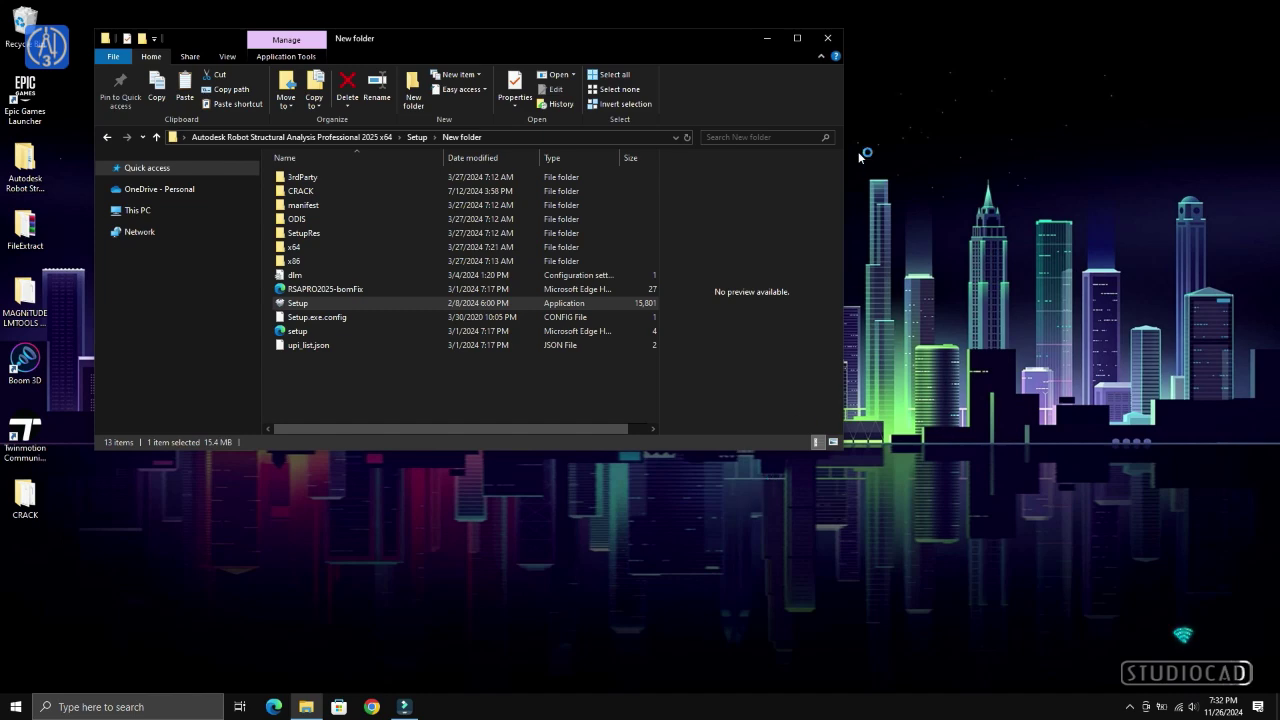
click(767, 38)
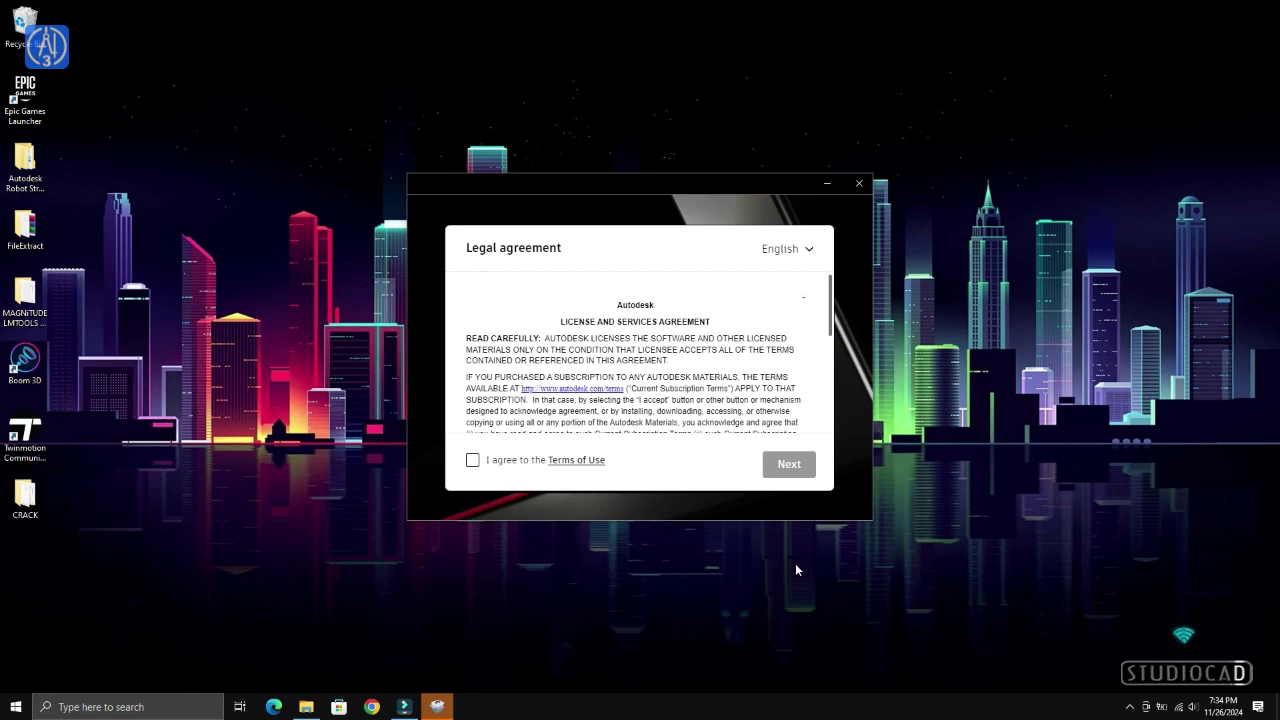
Agree to the Terms of Use, keep the default location and SDK 2025, and install Robot 2025
click(472, 460)
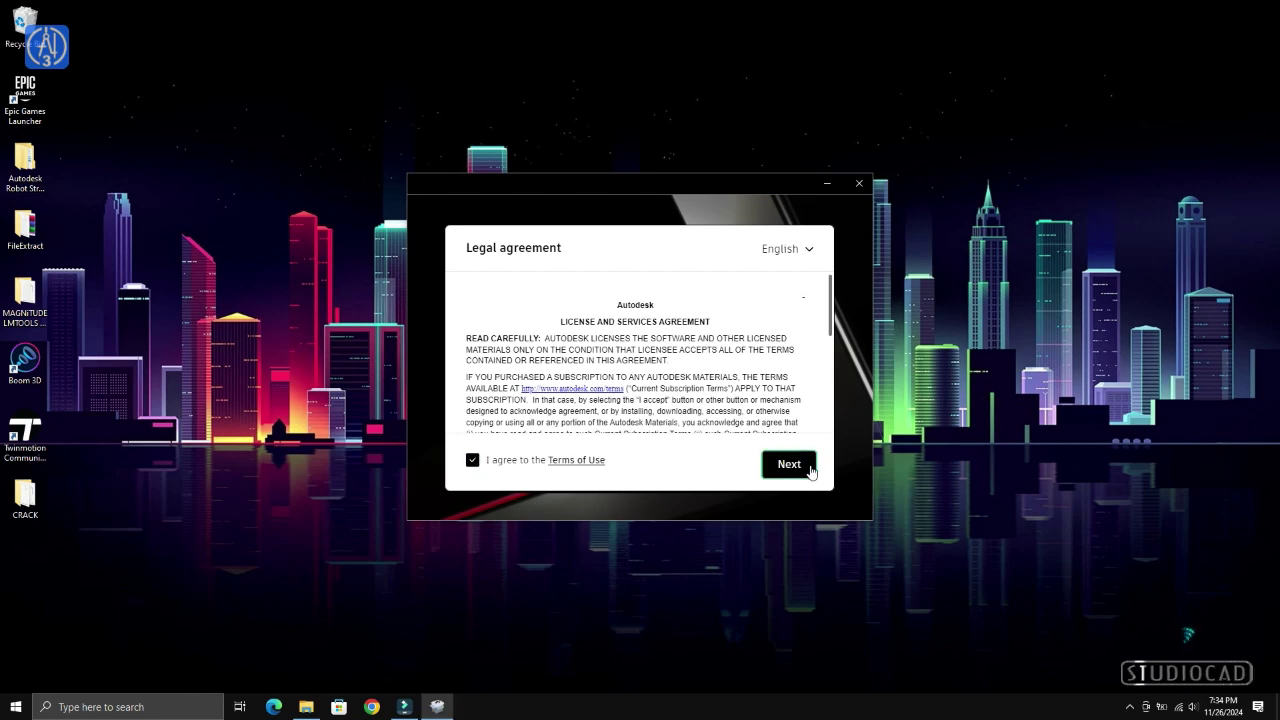
click(792, 468)
click(830, 490)
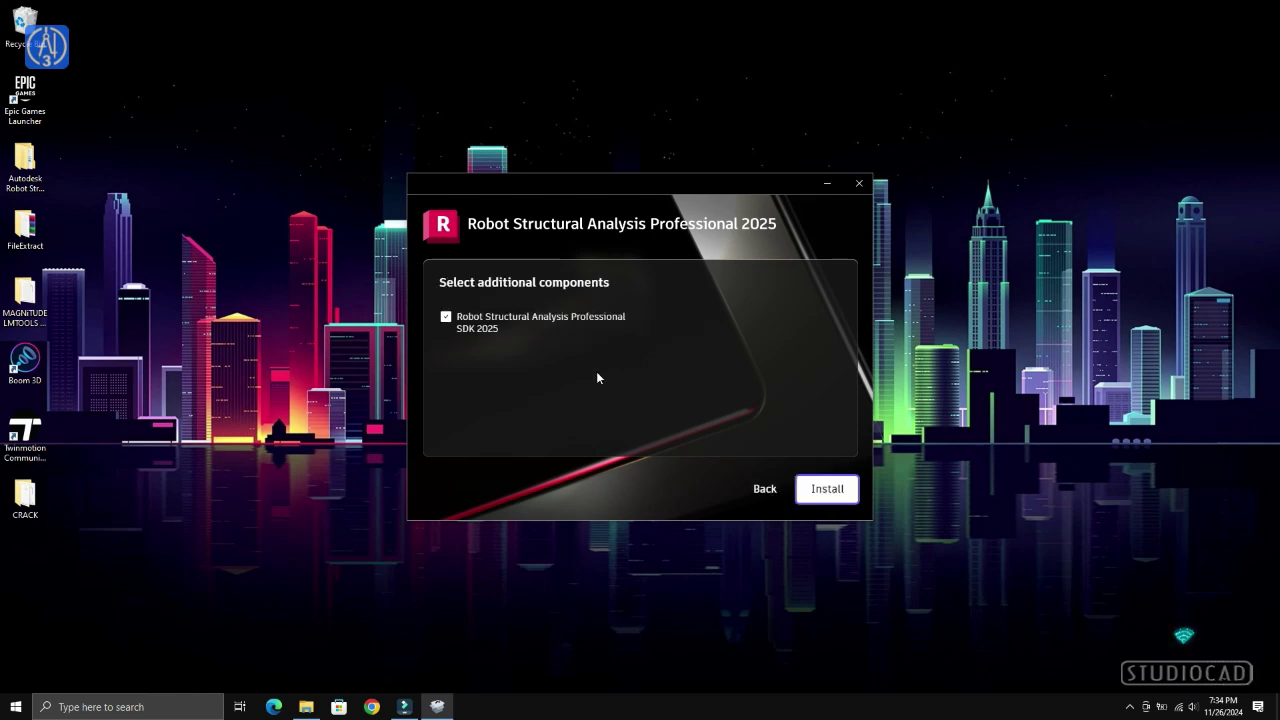
click(821, 496)
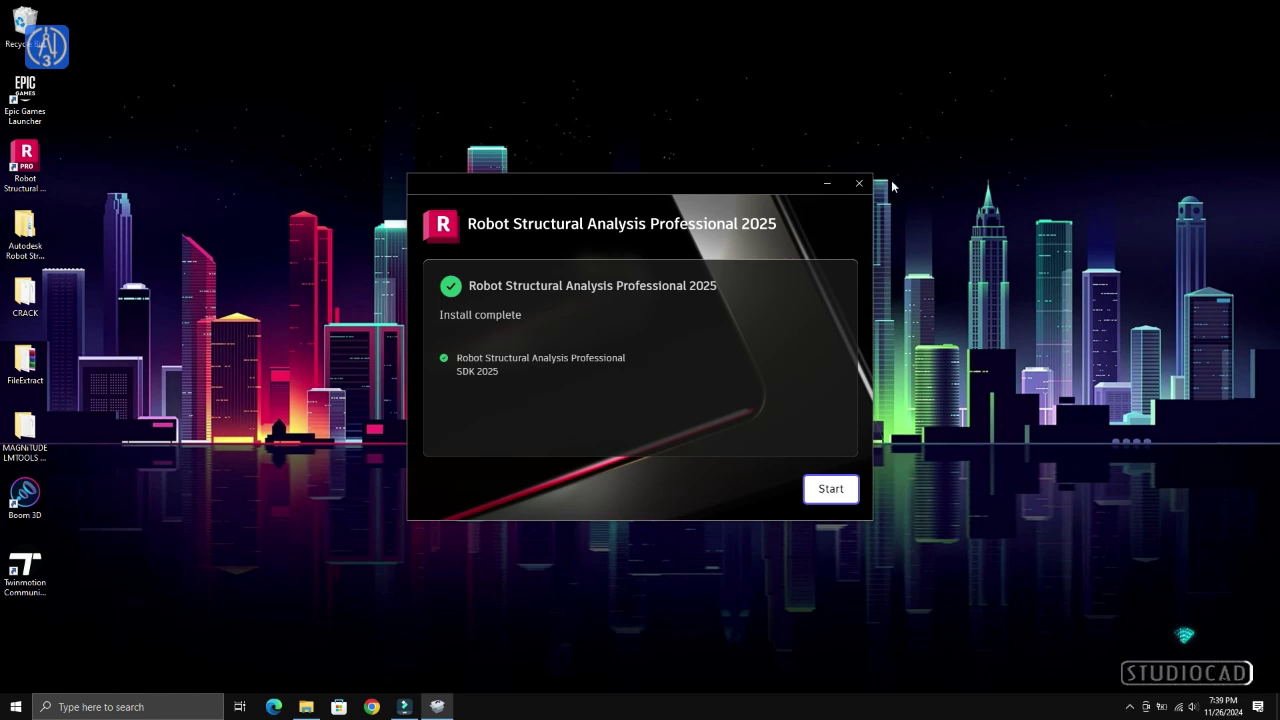
Close the installer, open the MAGNiTUDE LMTOOLS All Autodesk 2025 readme, and search 'no' for Notepad
click(861, 186)
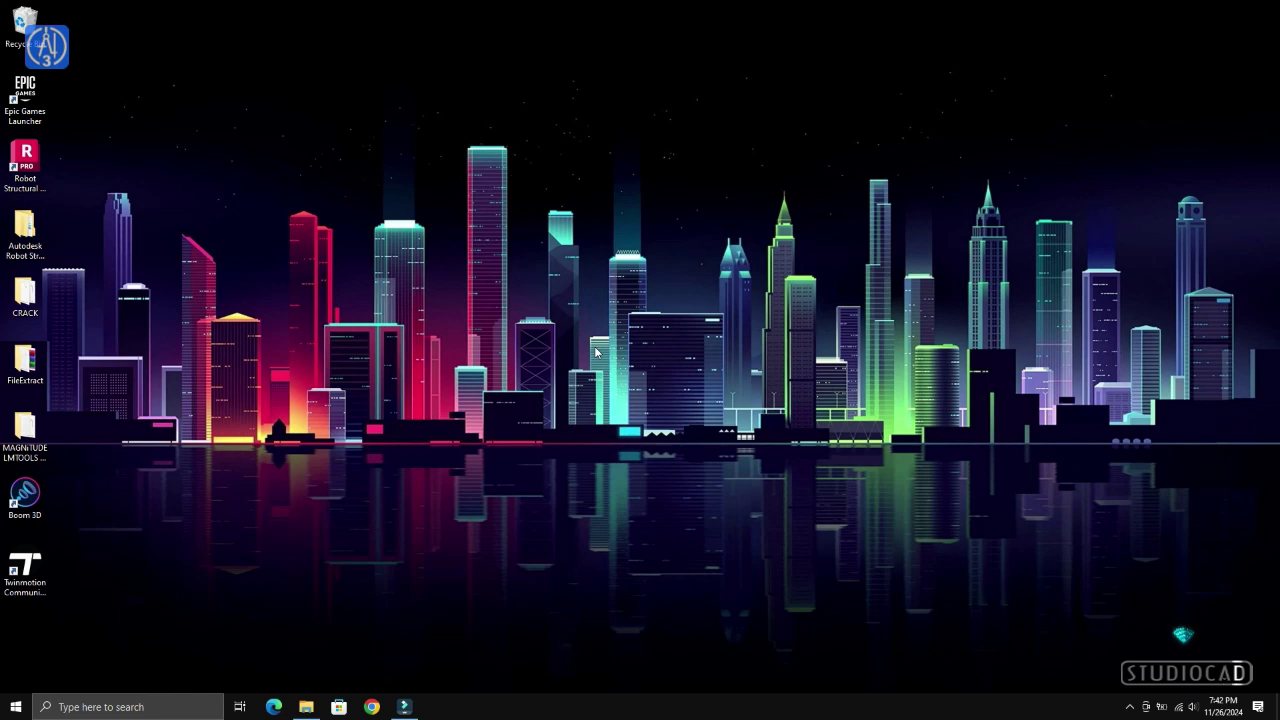
double_click(34, 433)
double_click(345, 194)
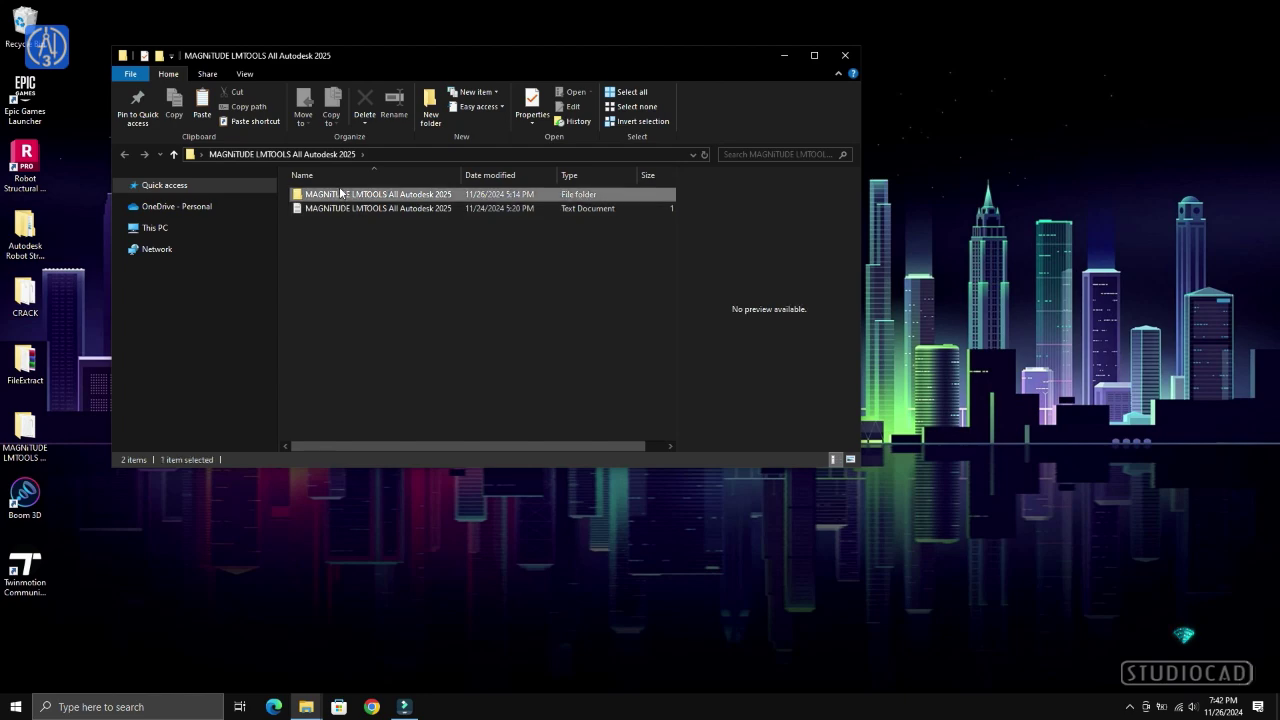
double_click(333, 237)
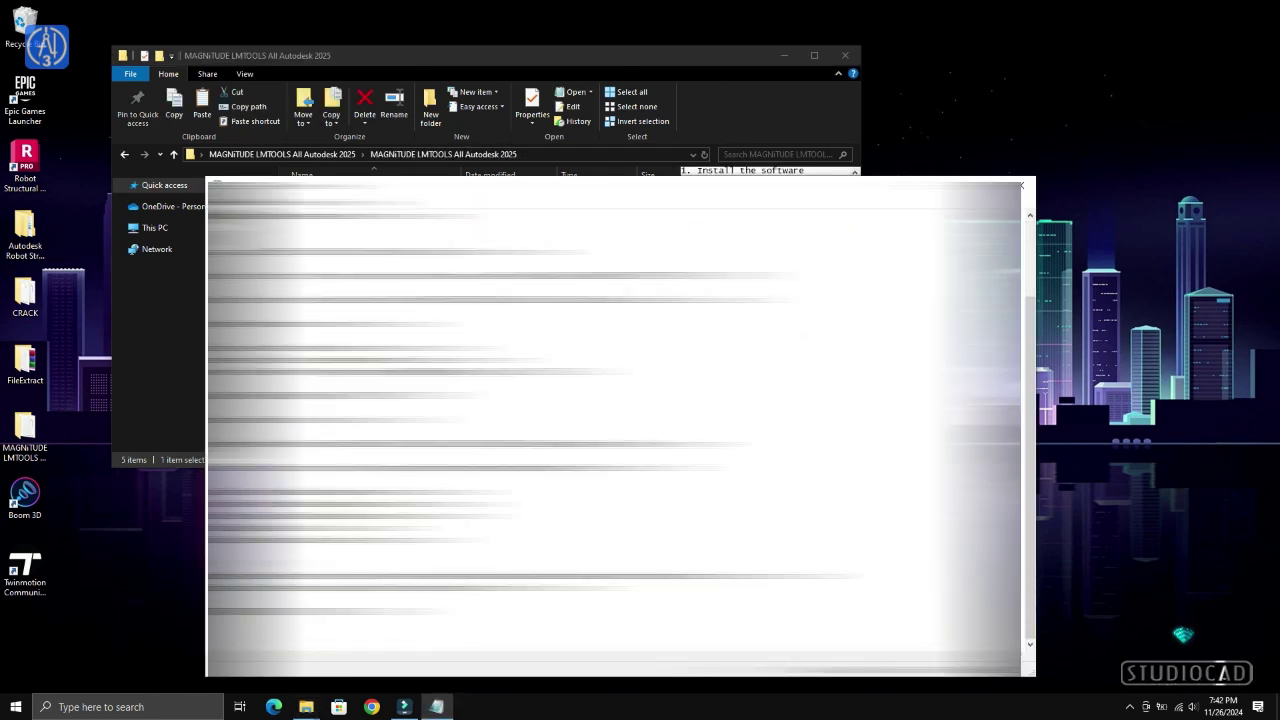
mouse_move(480, 544)
mouse_down()
mouse_move(300, 520)
mouse_move(300, 486)
mouse_up()
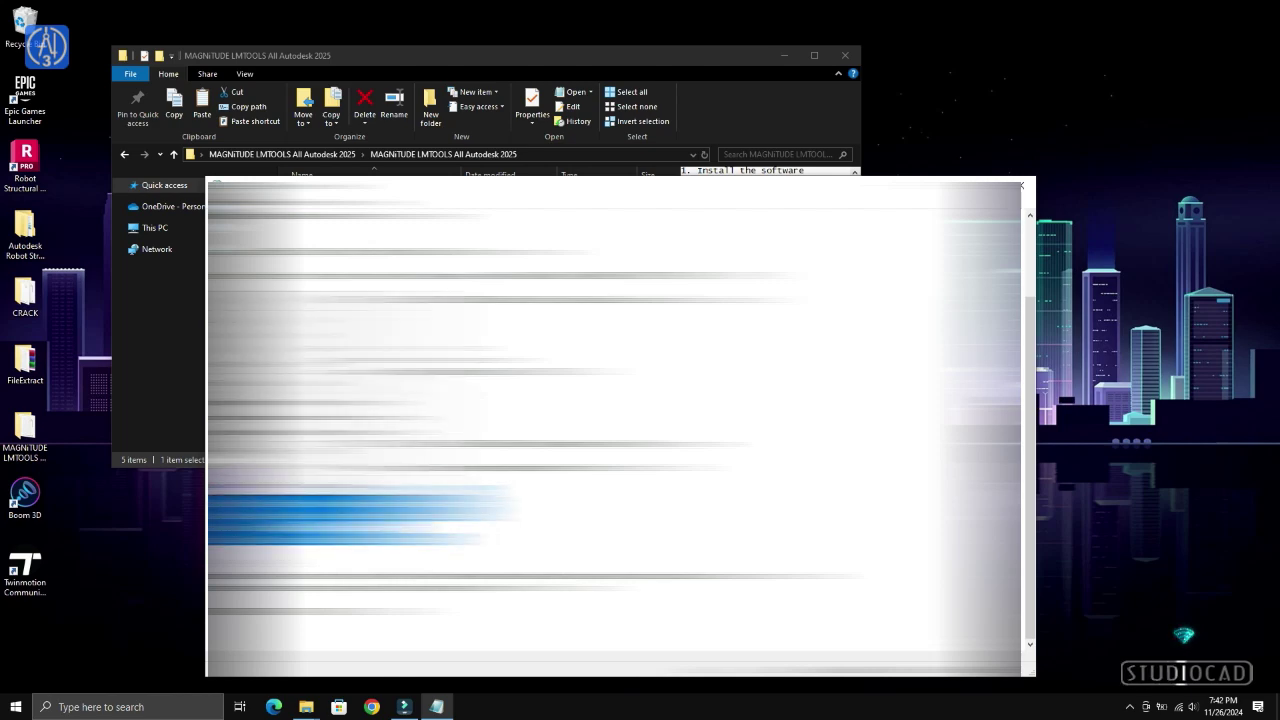
click(150, 707)
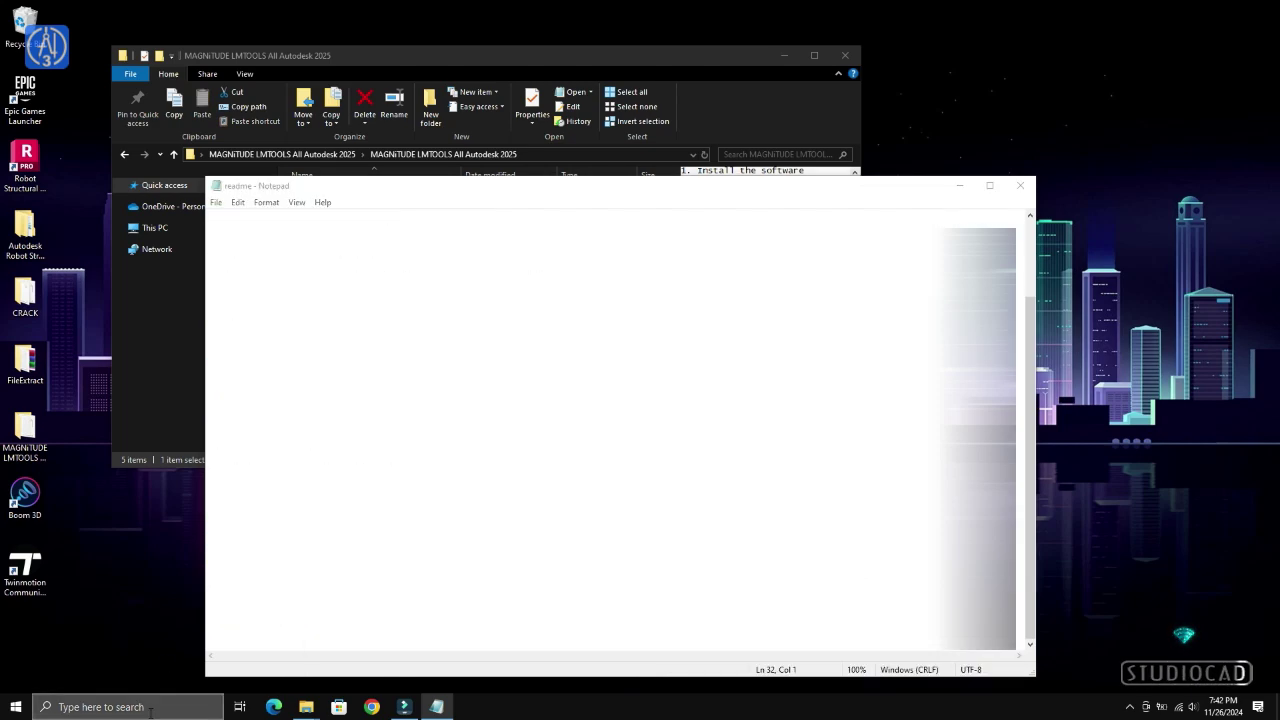
text(no)
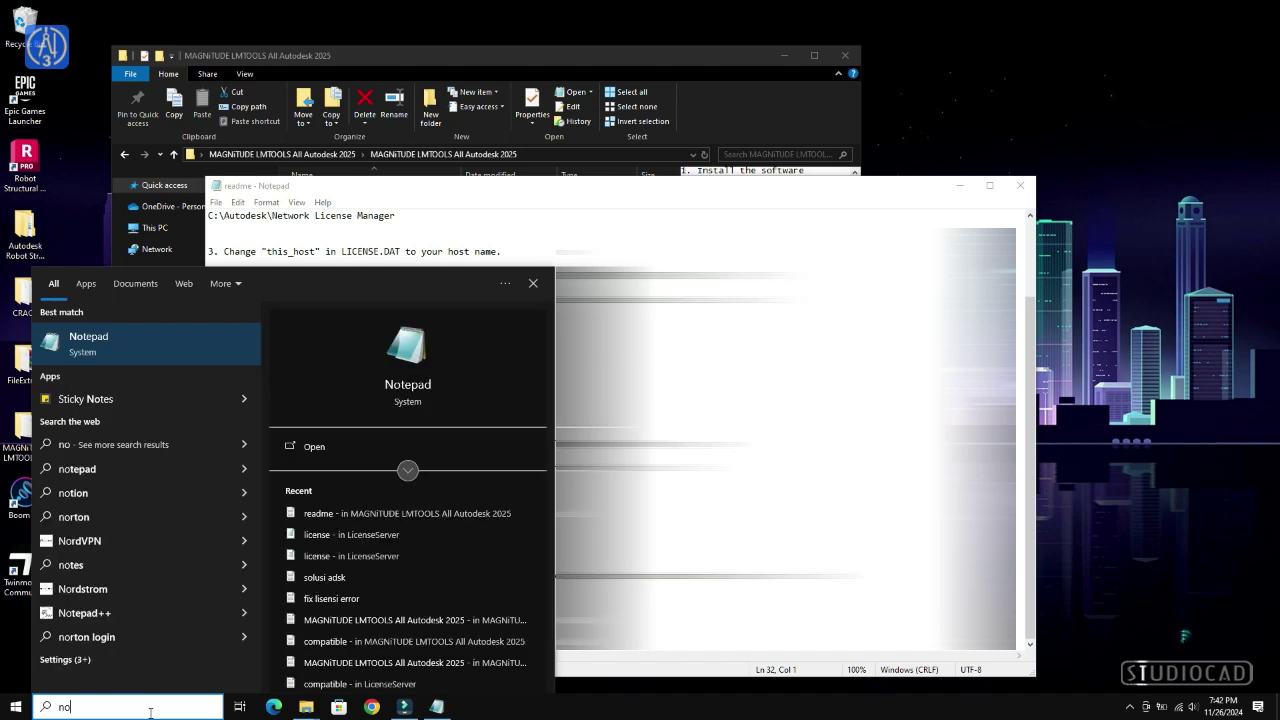
Launch Notepad and list All Files in the etc folder of the Open dialog
click(160, 343)
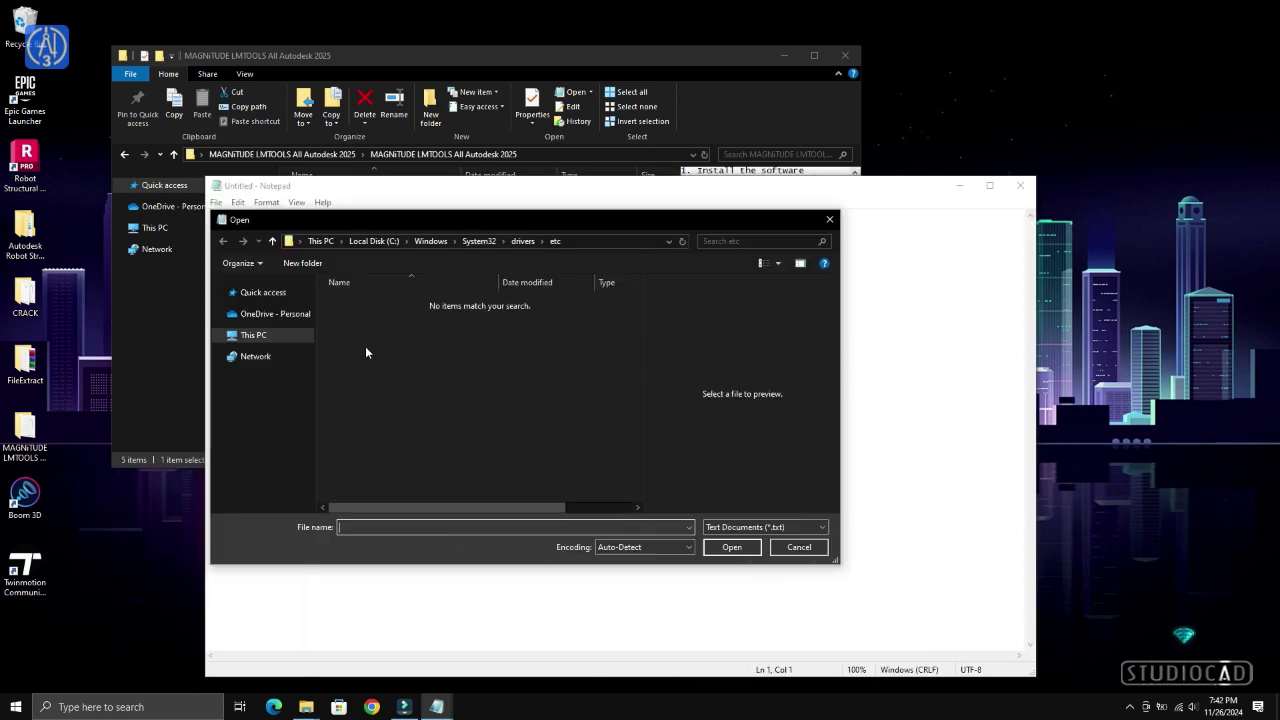
click(762, 527)
click(755, 550)
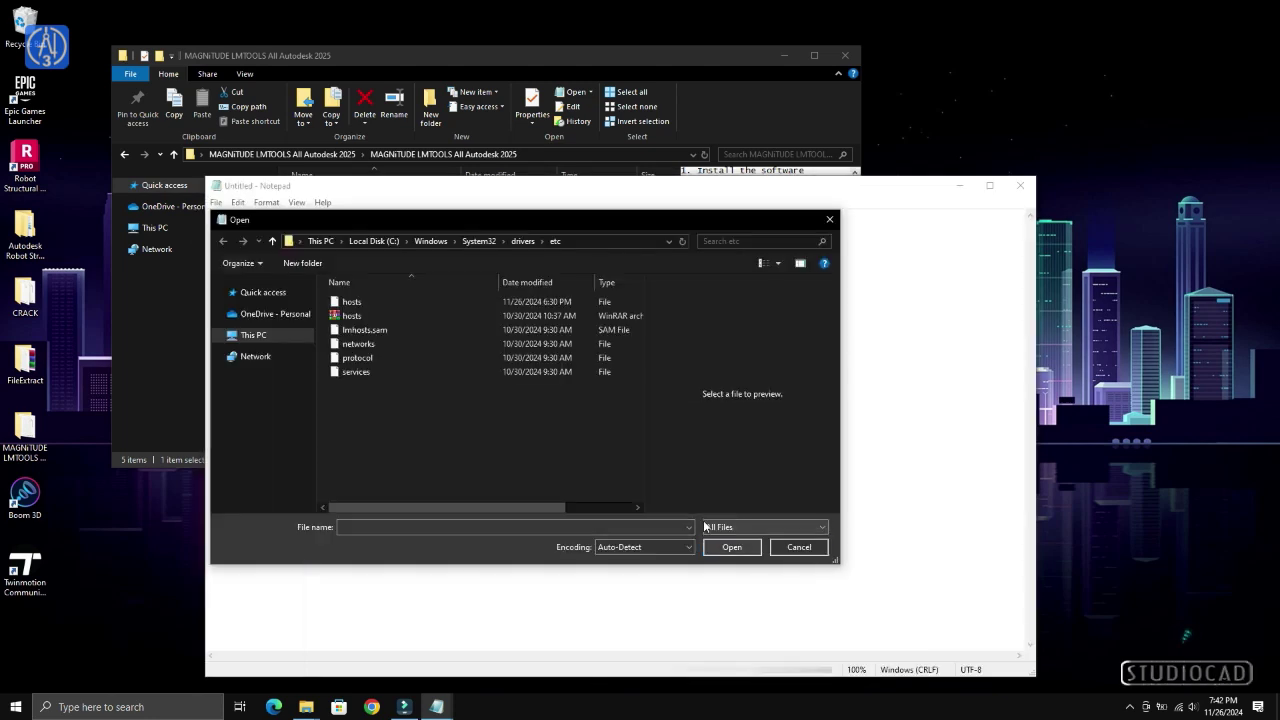
click(350, 302)
Clear the hosts file's Read-only attribute, then open hosts in Notepad
right_click(343, 302)
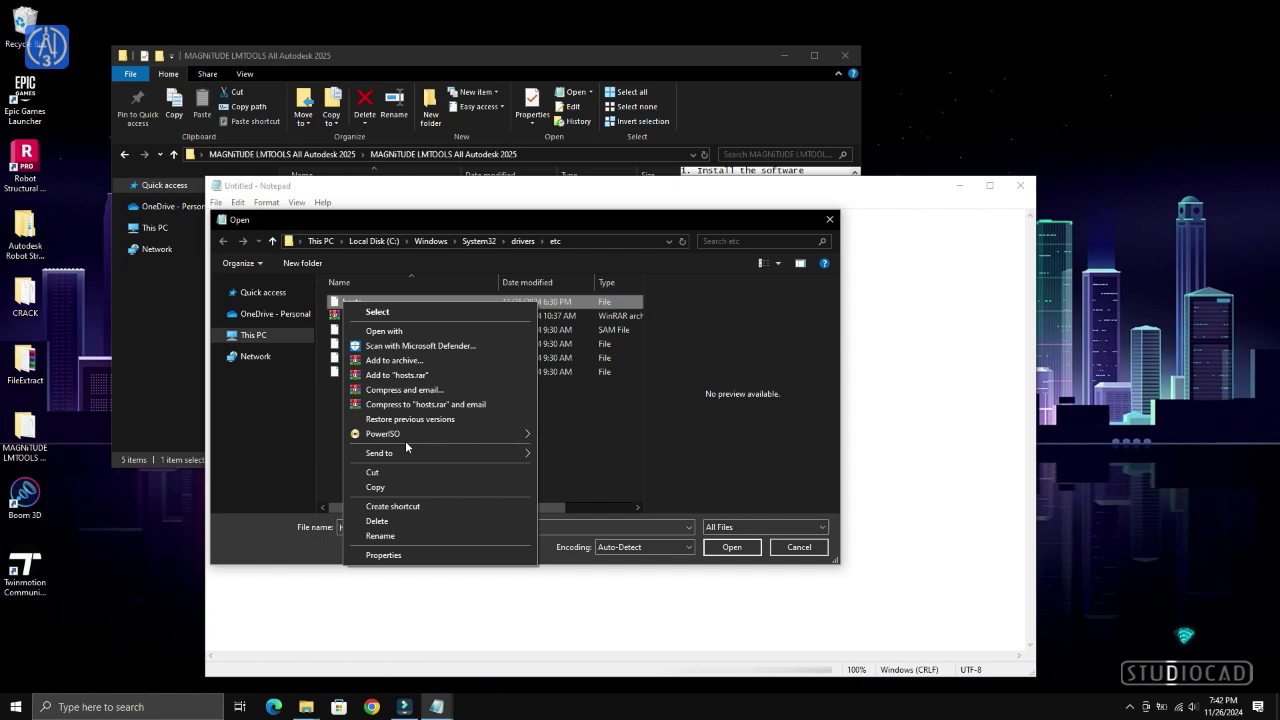
click(406, 555)
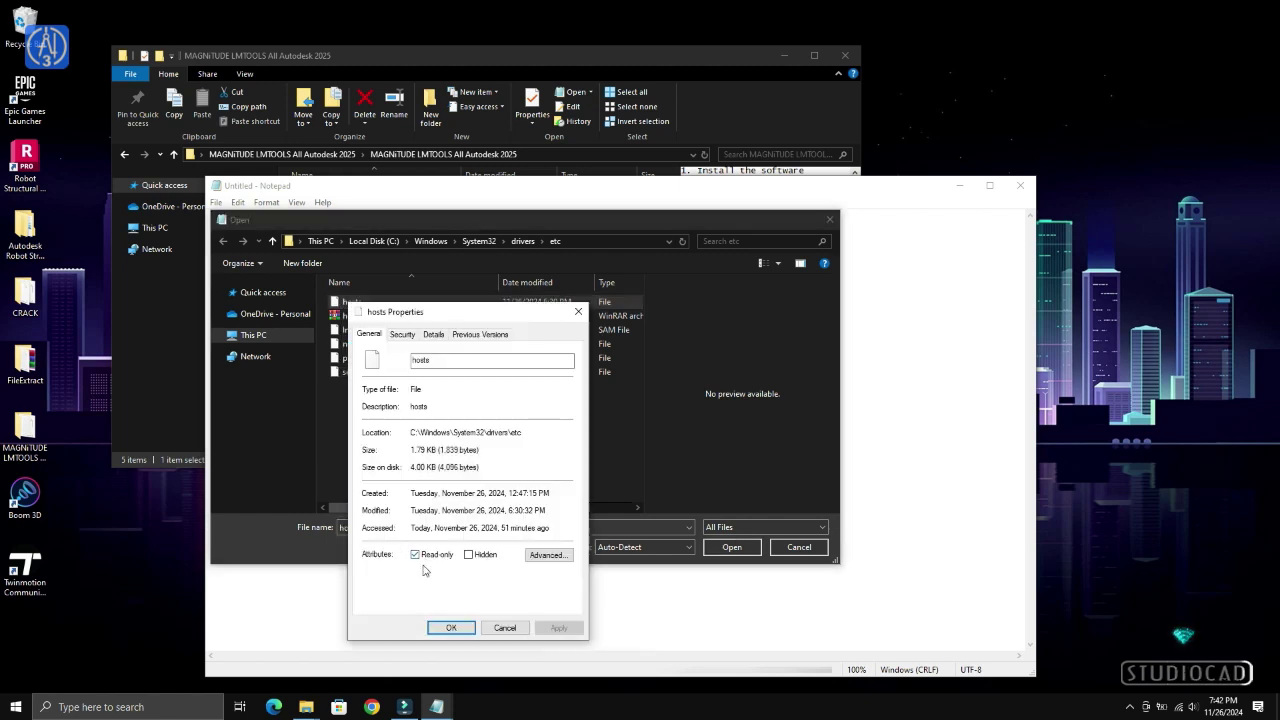
click(415, 554)
click(558, 627)
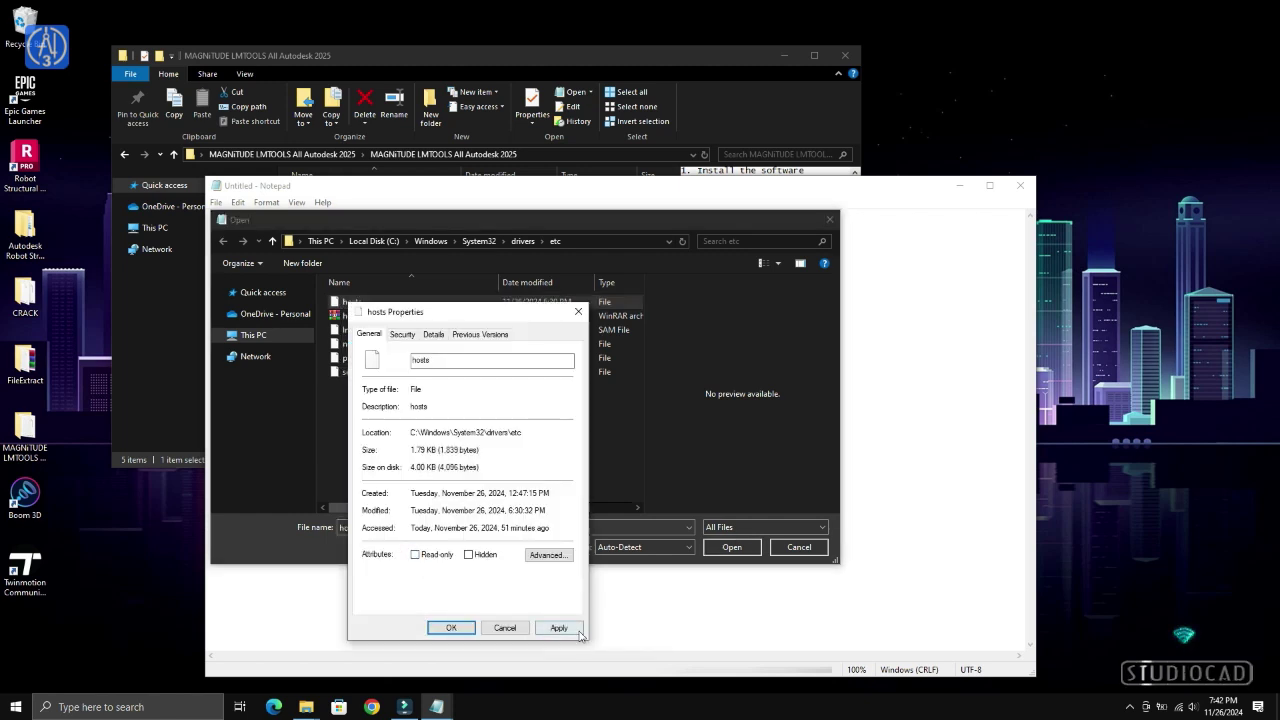
click(451, 627)
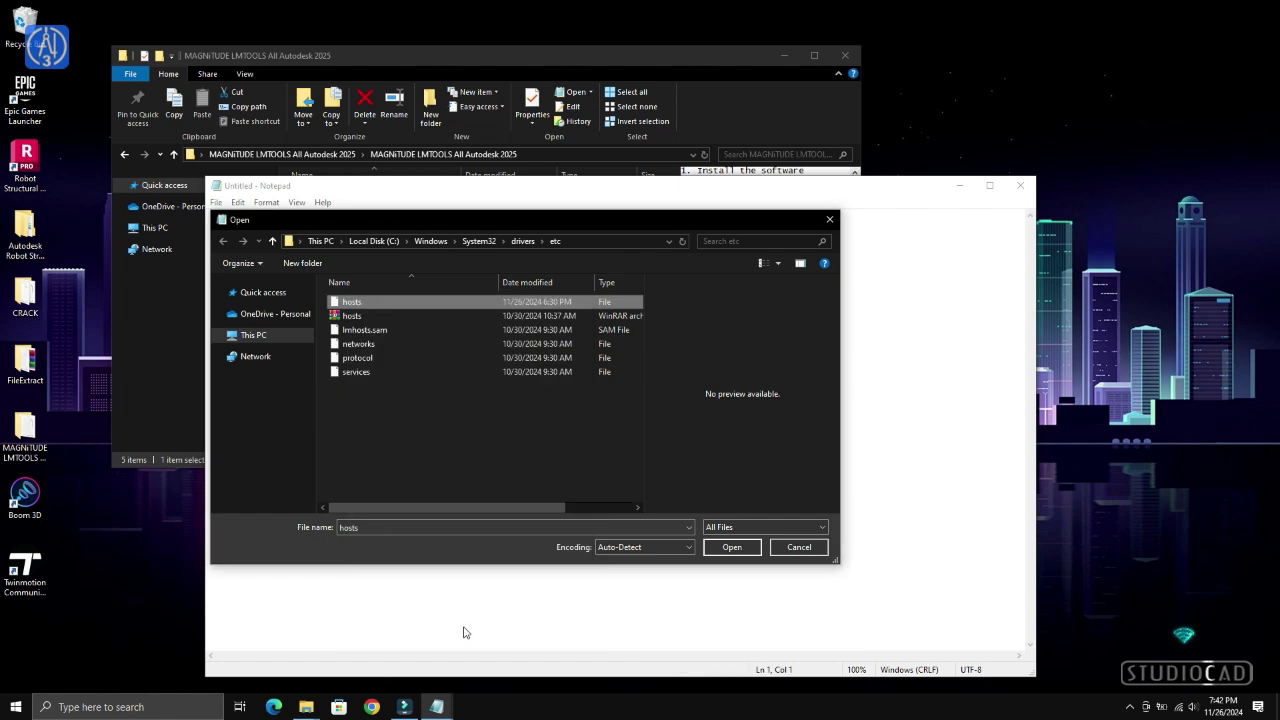
click(726, 553)
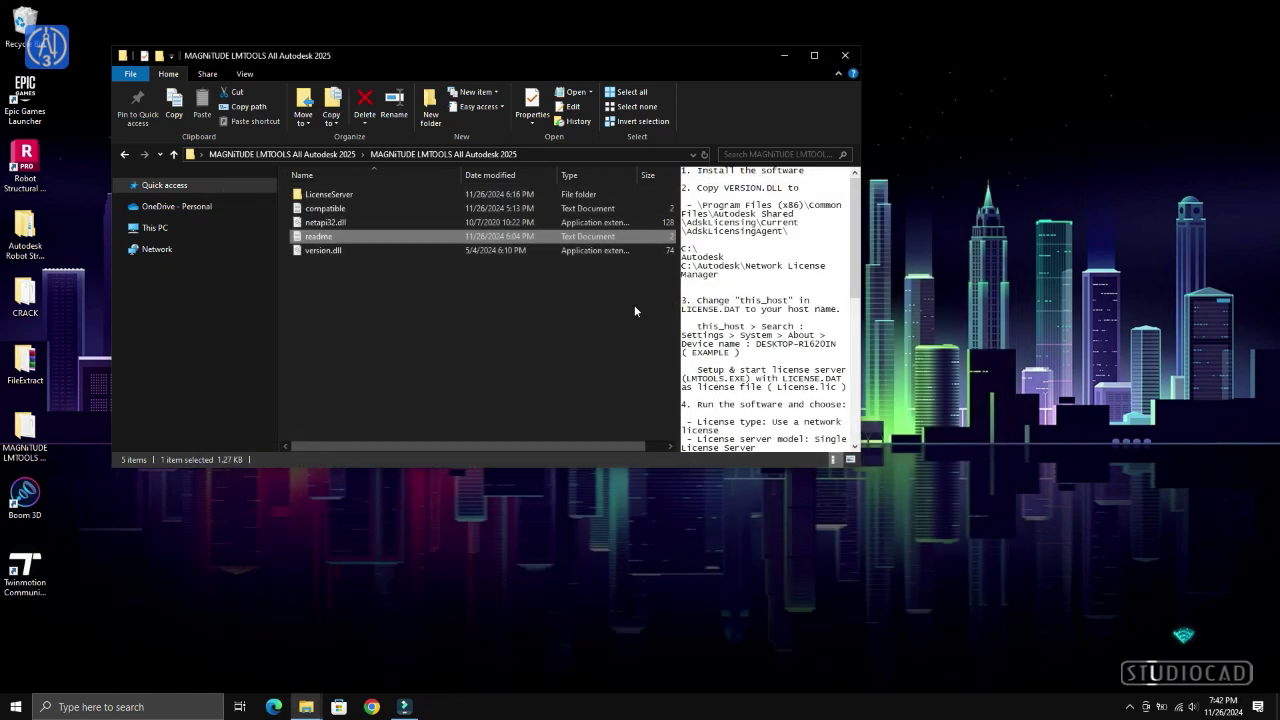
Copy version.dll from the MAGNiTUDE LMTOOLS folder
click(471, 378)
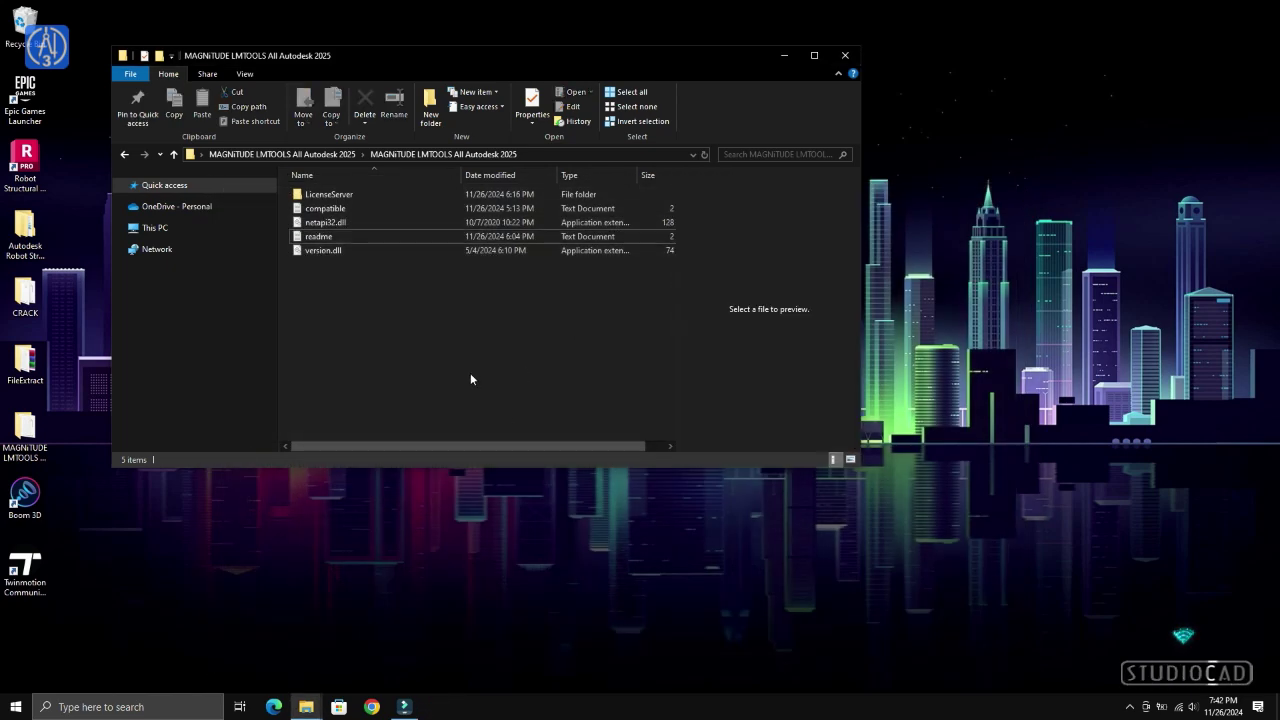
right_click(323, 252)
click(414, 454)
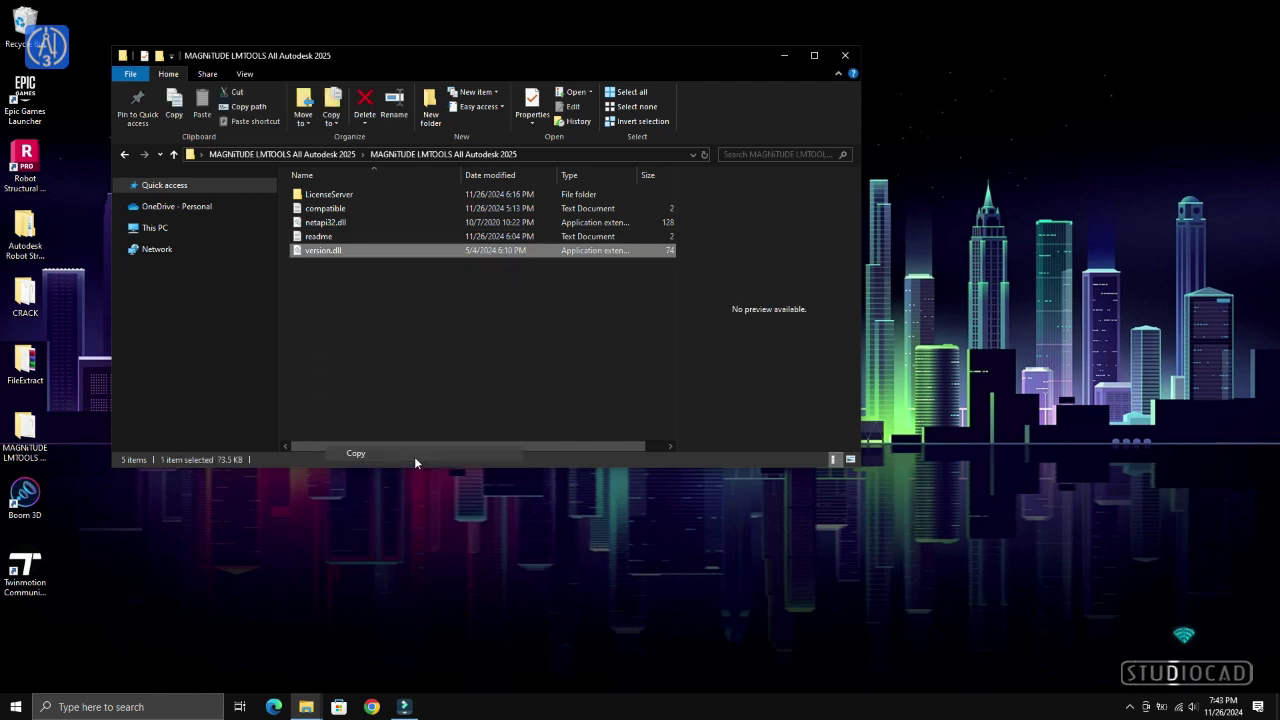
Browse to C:\Program Files (x86)\Common Files\Autodesk Shared\AdskLicensing\Current\AdskLicensingAgent
click(306, 707)
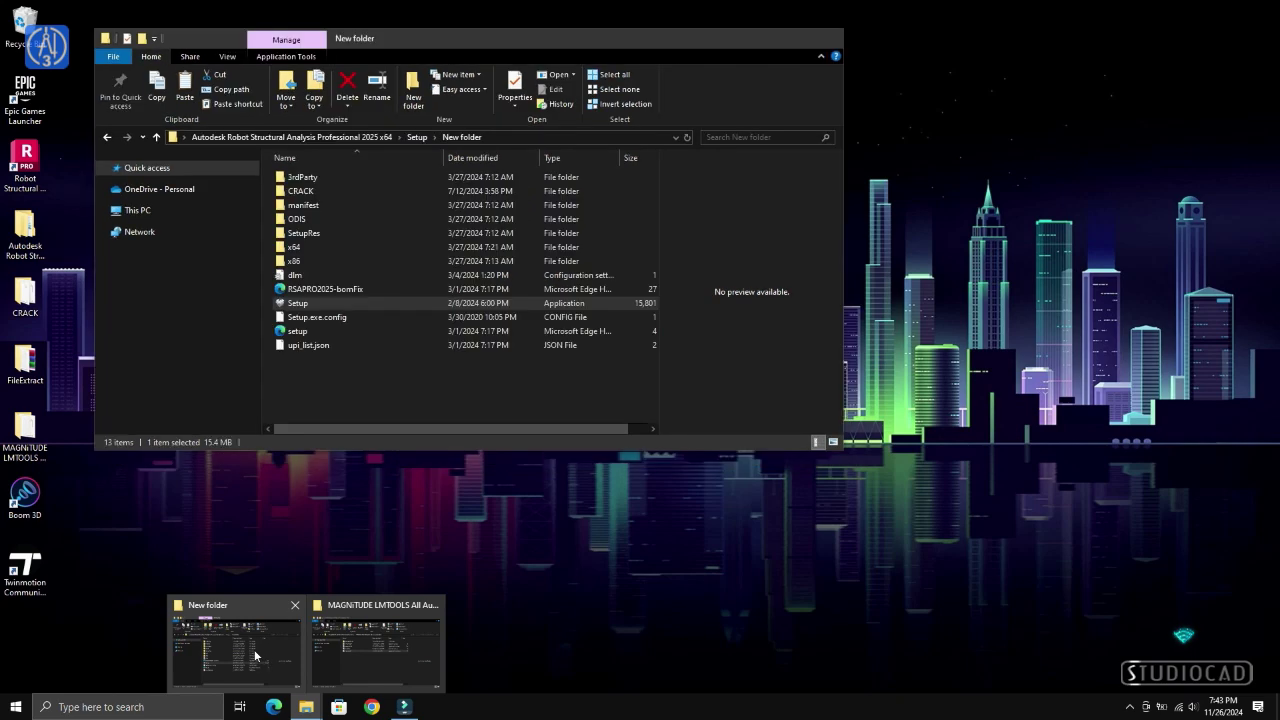
click(254, 649)
click(178, 208)
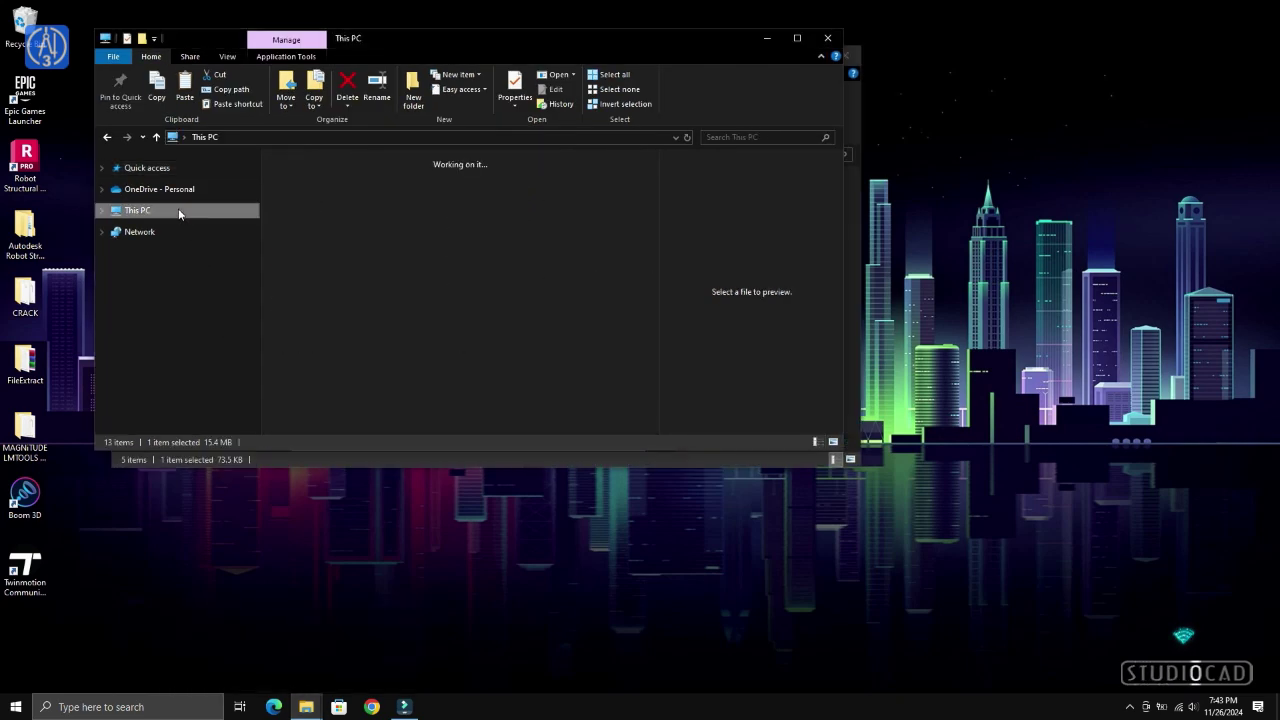
drag(455, 38, 883, 110)
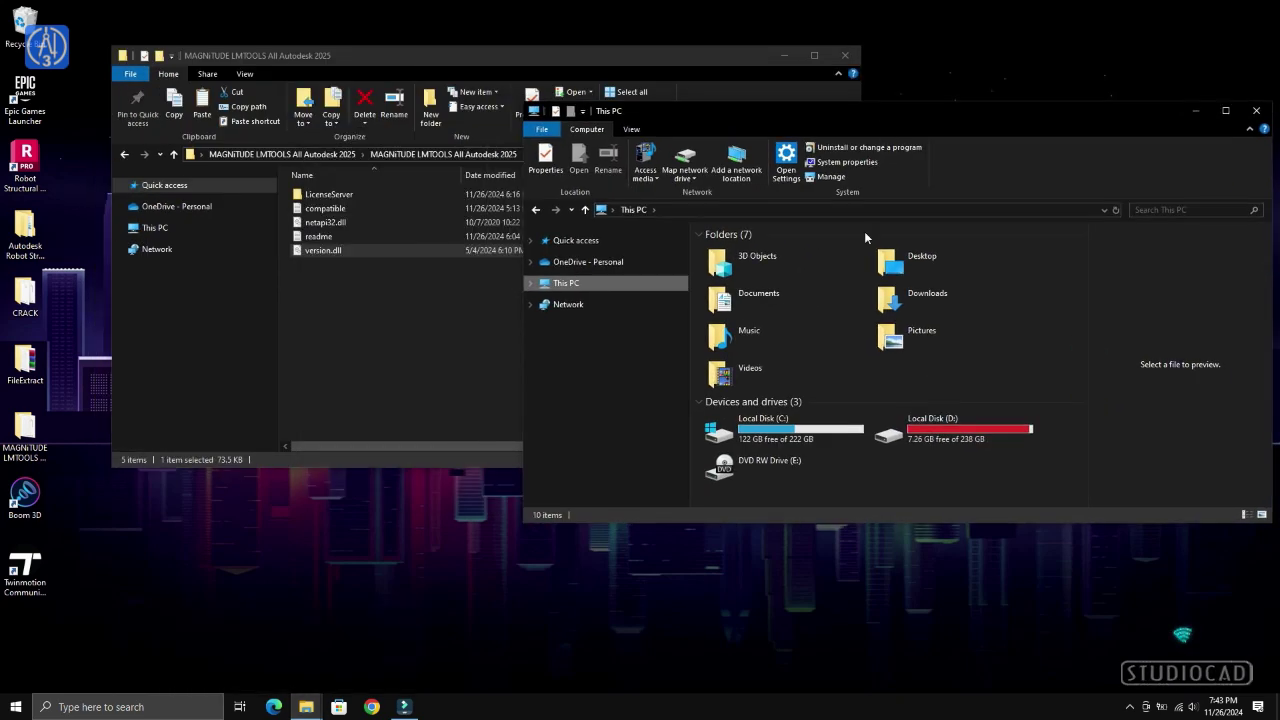
double_click(760, 425)
click(753, 306)
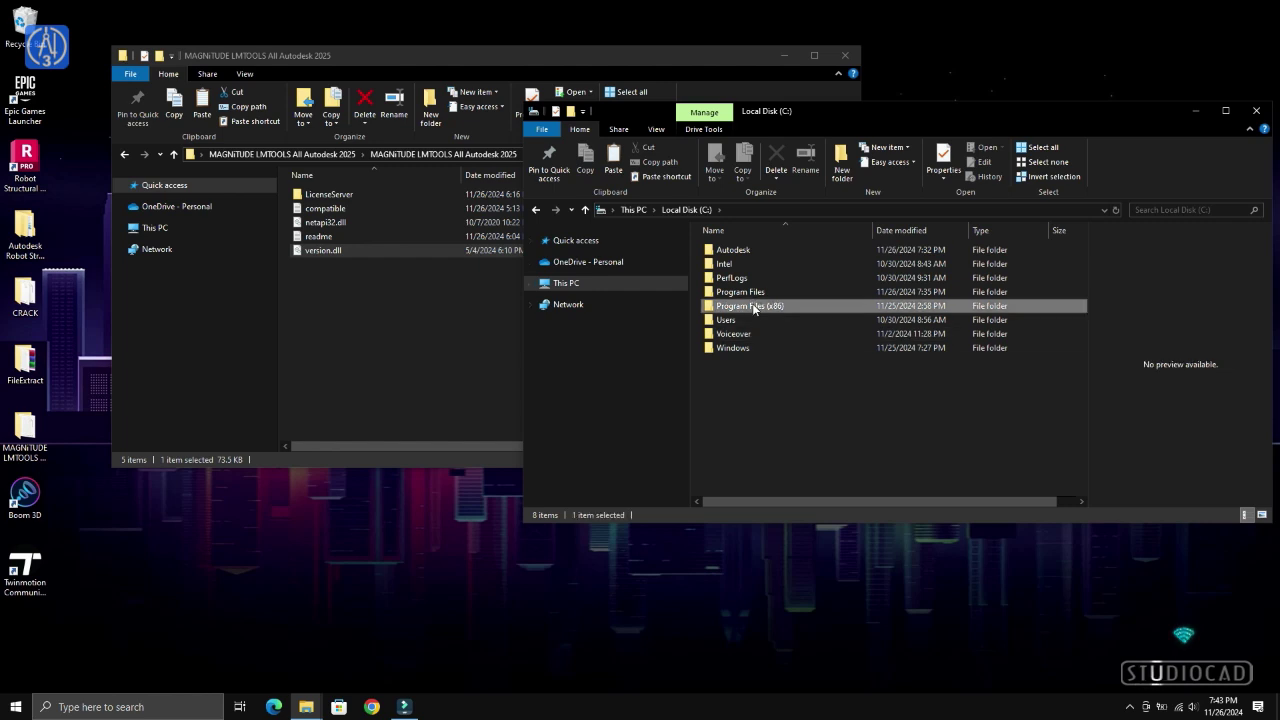
double_click(753, 306)
double_click(750, 264)
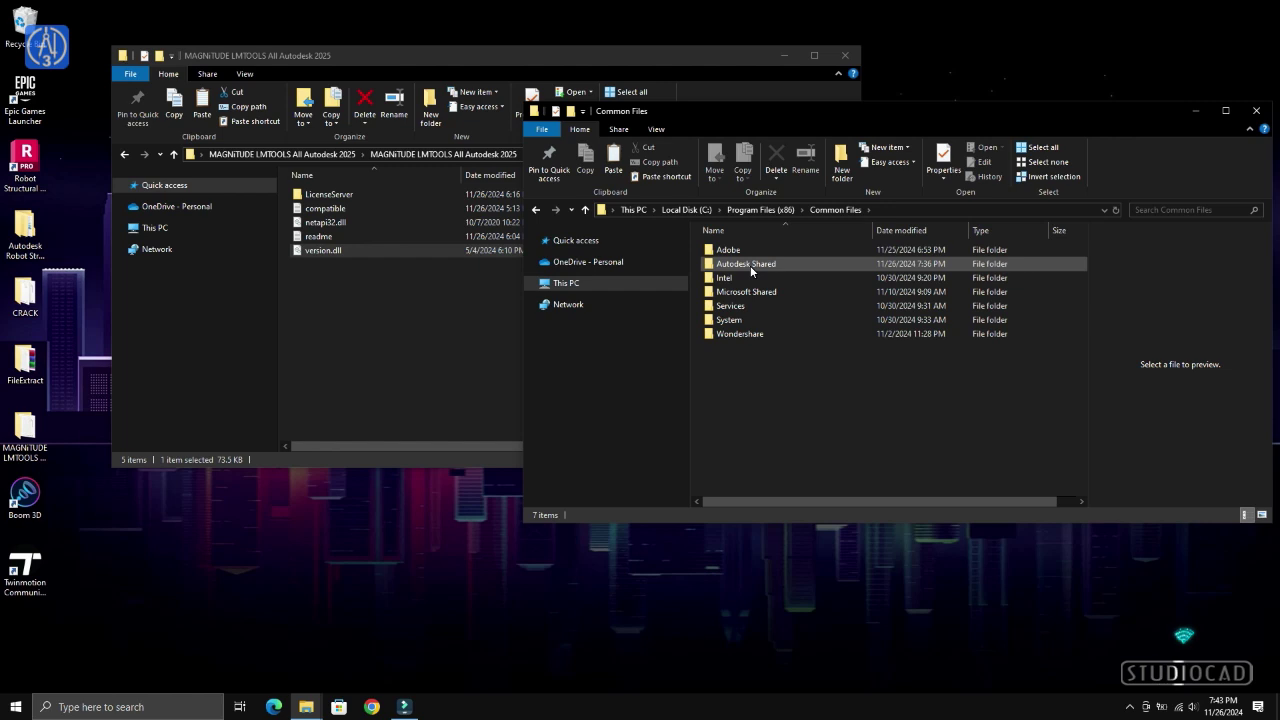
double_click(750, 265)
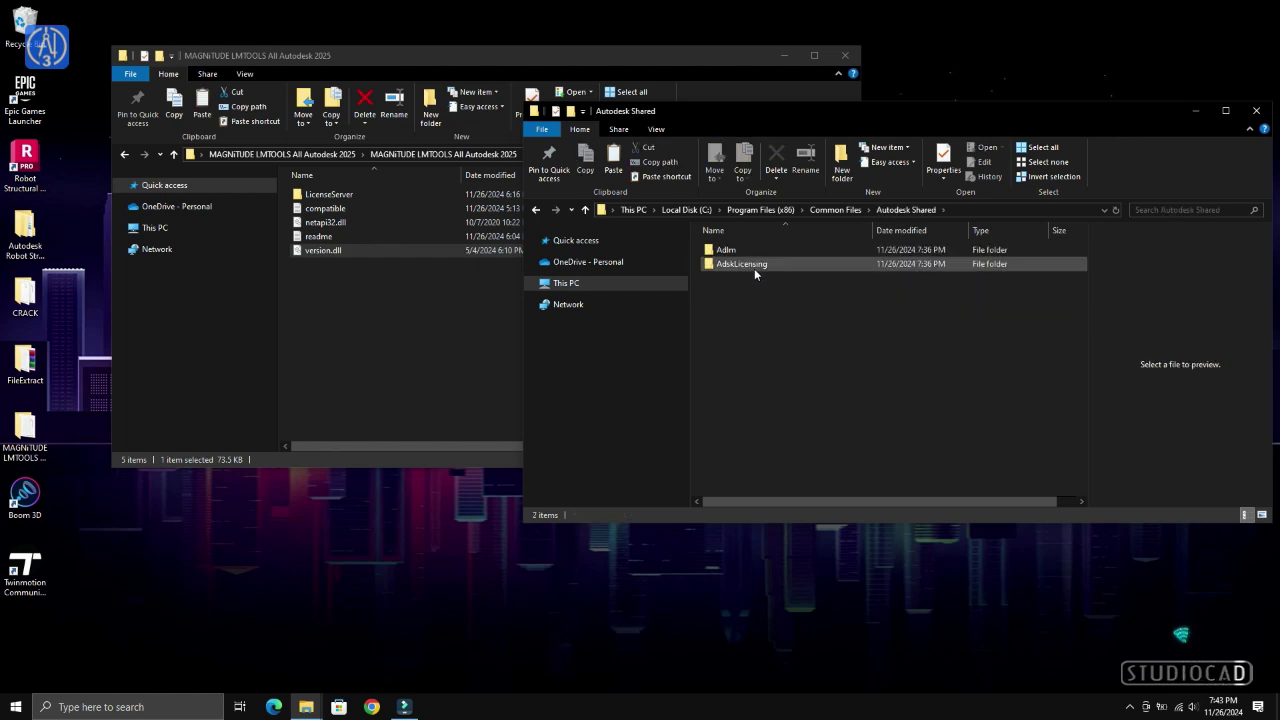
double_click(754, 268)
double_click(750, 265)
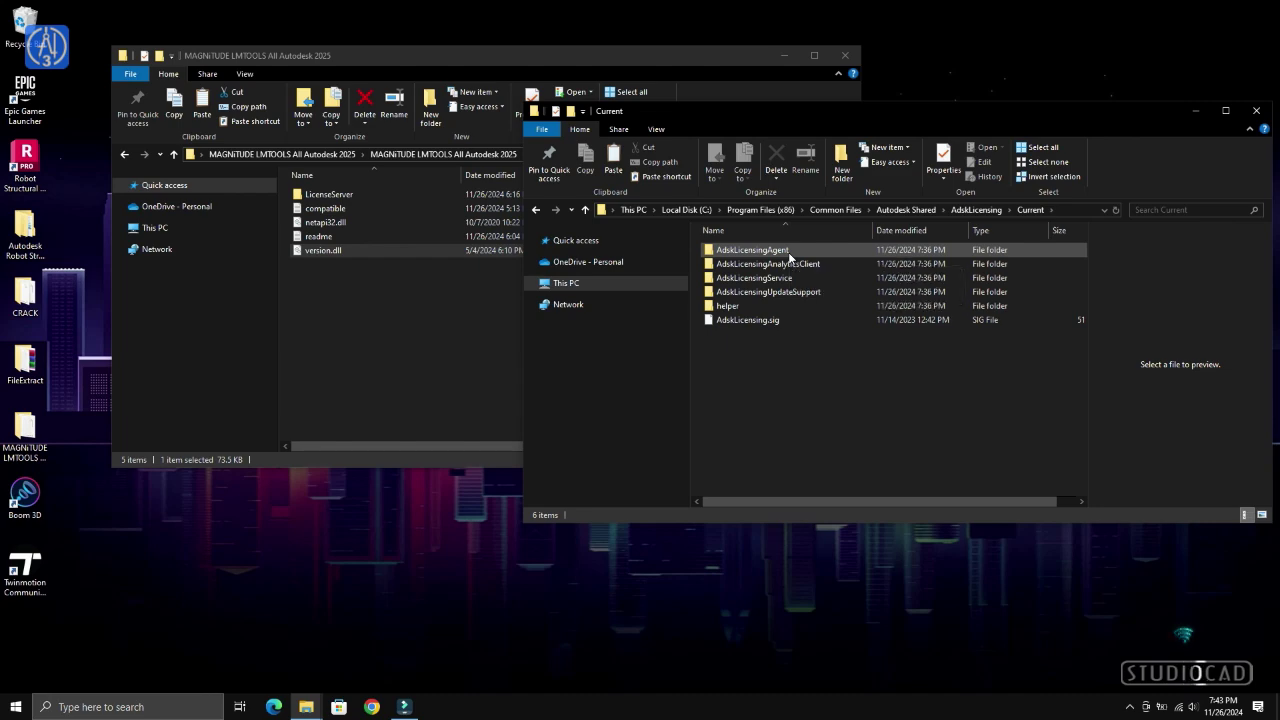
double_click(789, 252)
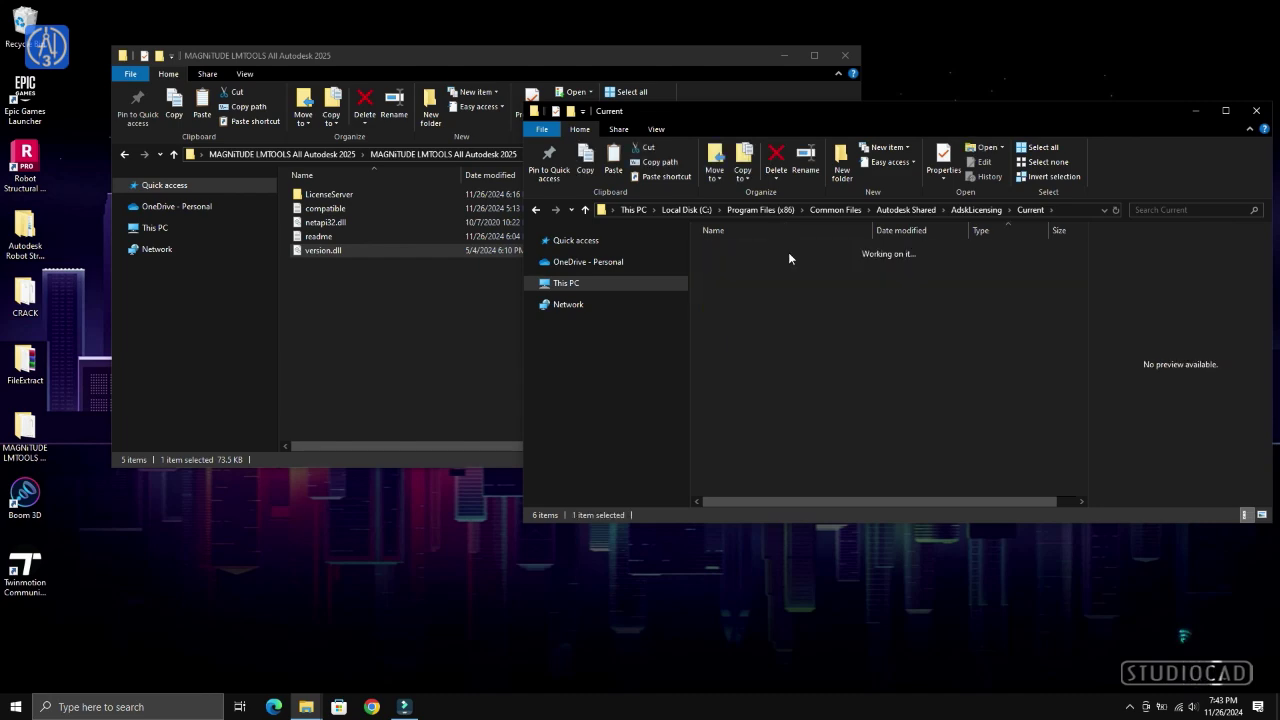
Paste version.dll into AdskLicensingAgent, approve the admin prompt, and close the window
click(1226, 111)
right_click(900, 337)
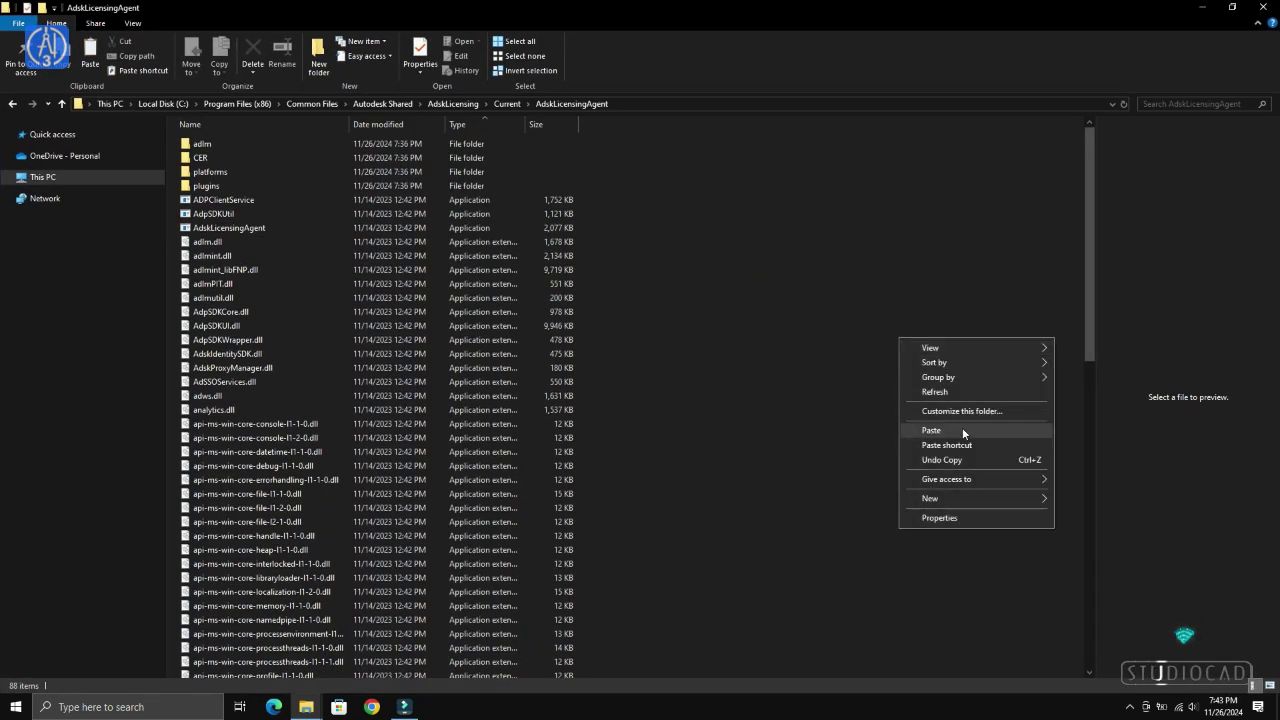
click(960, 429)
click(604, 263)
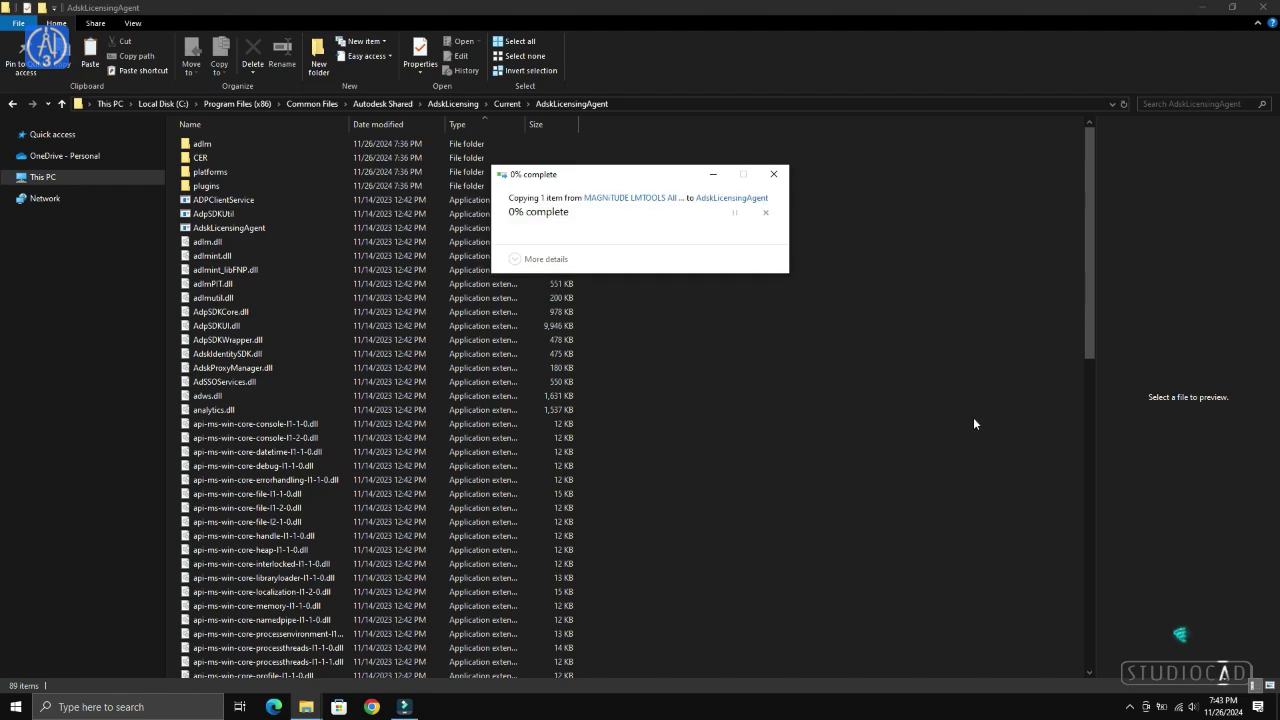
click(1232, 7)
click(1256, 109)
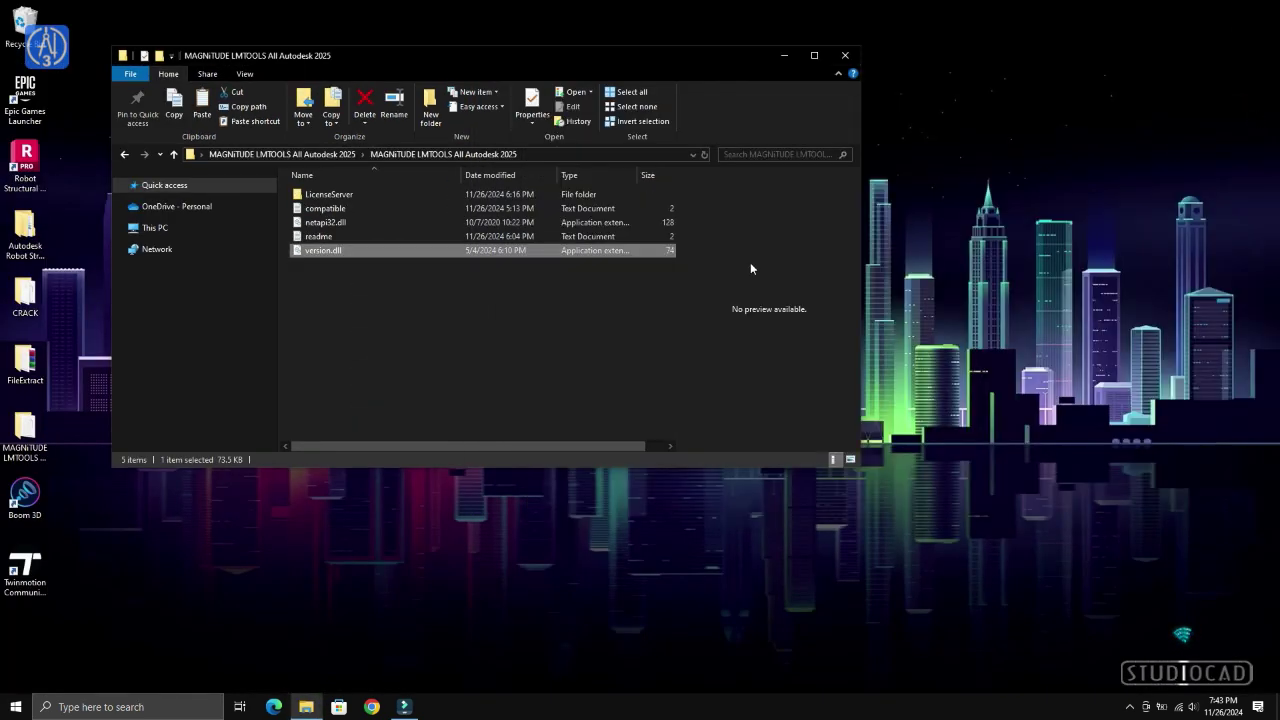
Open the LicenseServer folder, move it aside, and open the desktop CRACK folder
double_click(338, 196)
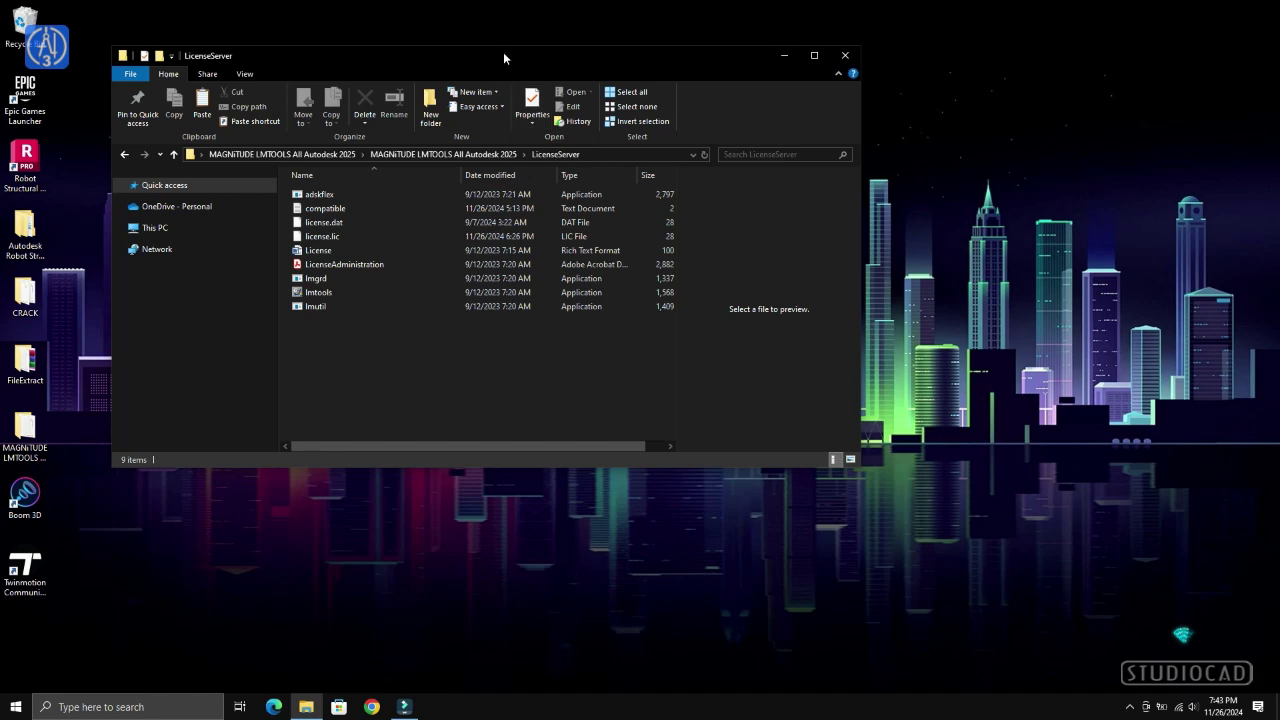
drag(505, 55, 674, 73)
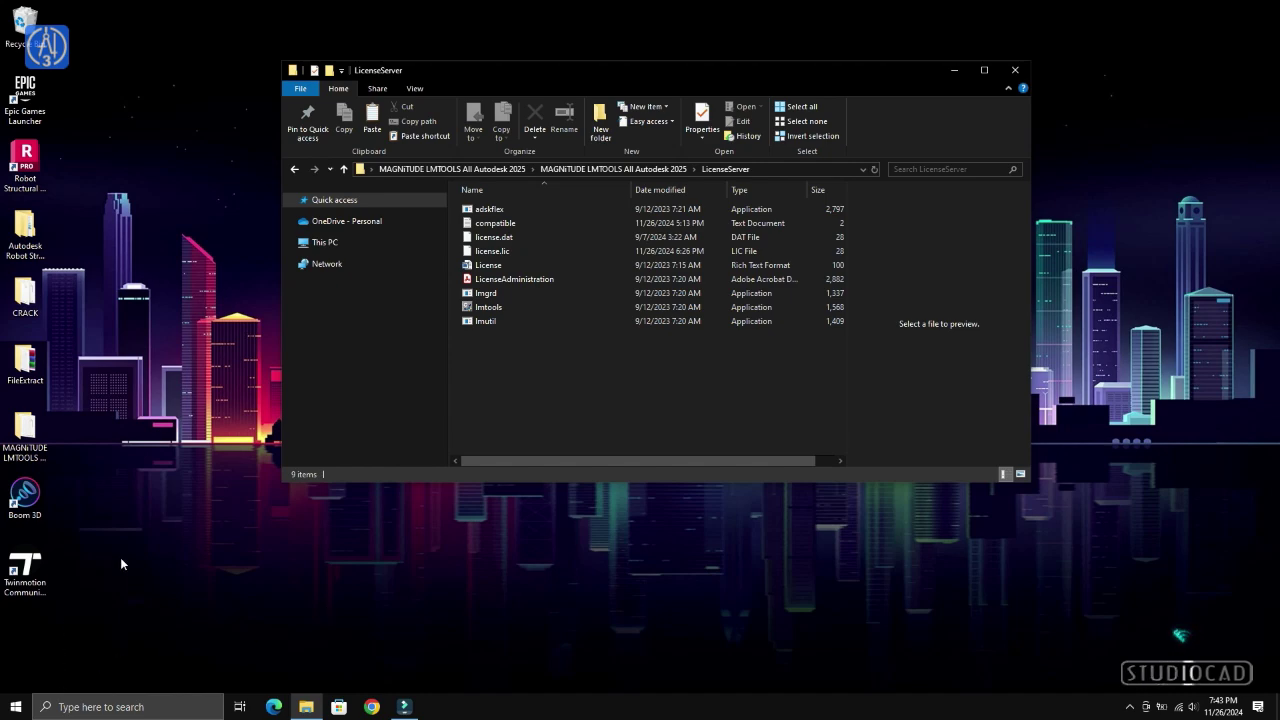
double_click(28, 305)
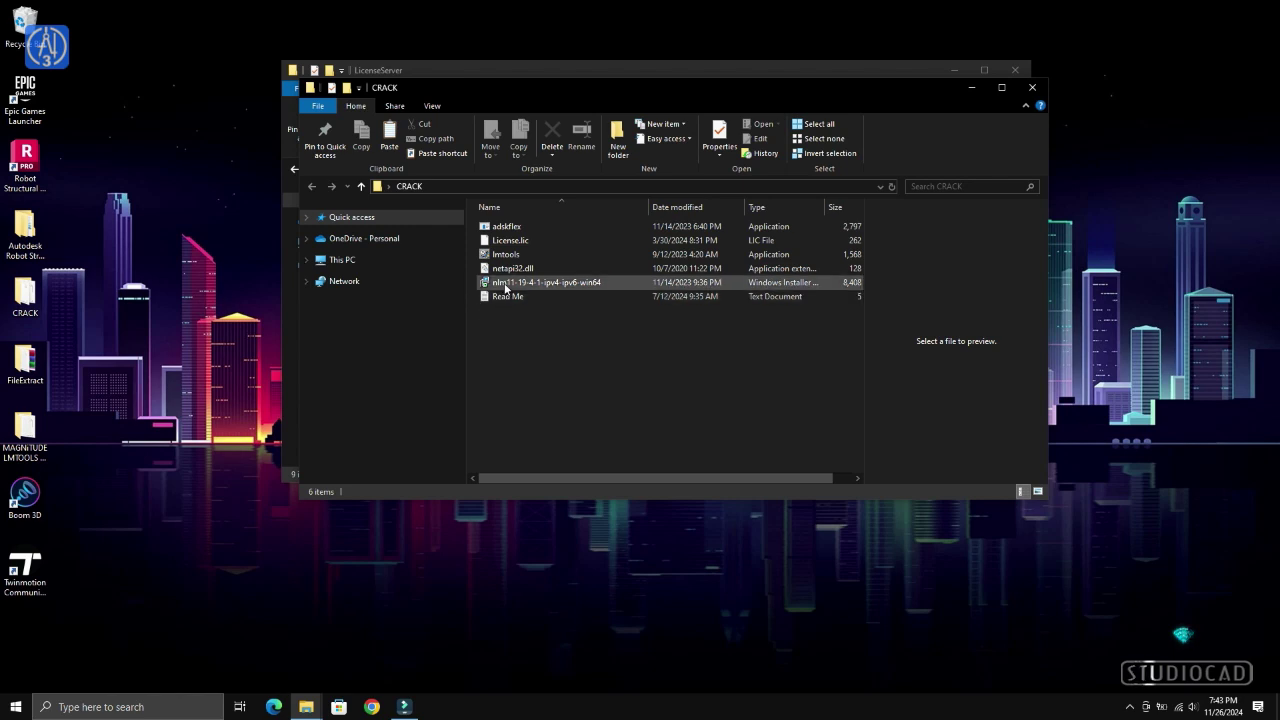
Install the nlm11.19.4.1 network license manager with default settings, then close the CRACK window
click(505, 283)
right_click(505, 285)
click(542, 294)
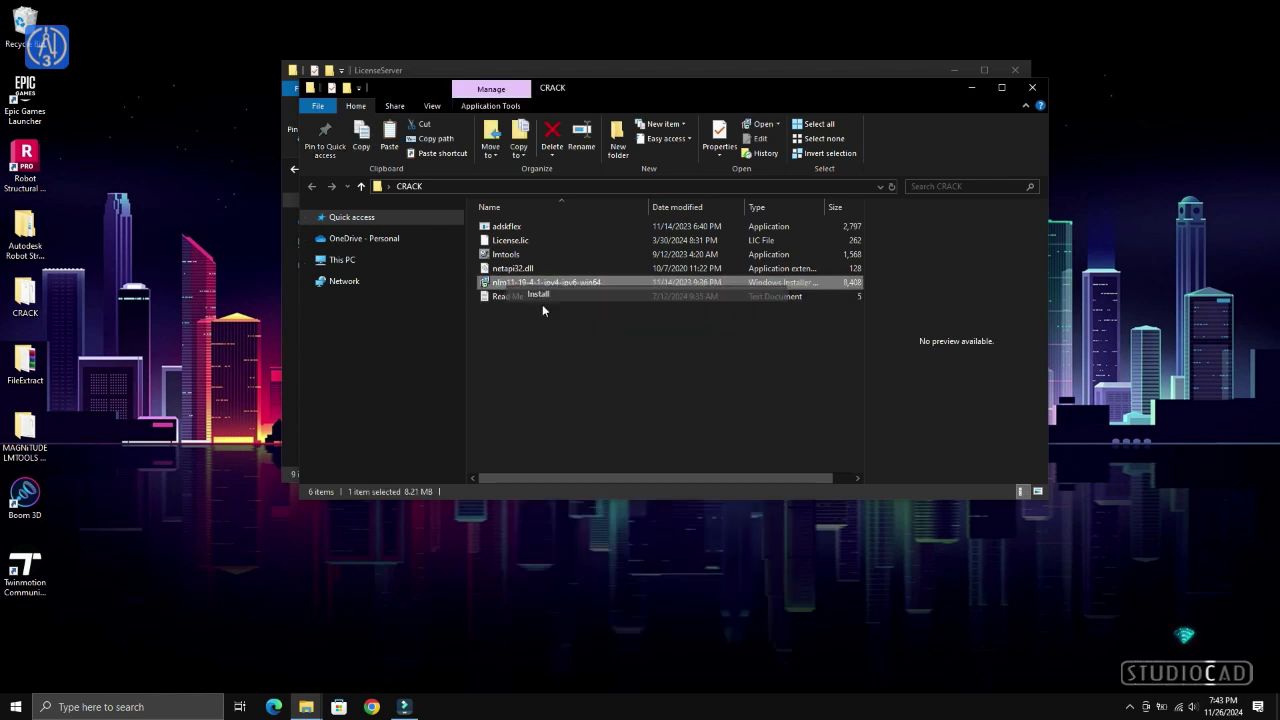
click(708, 457)
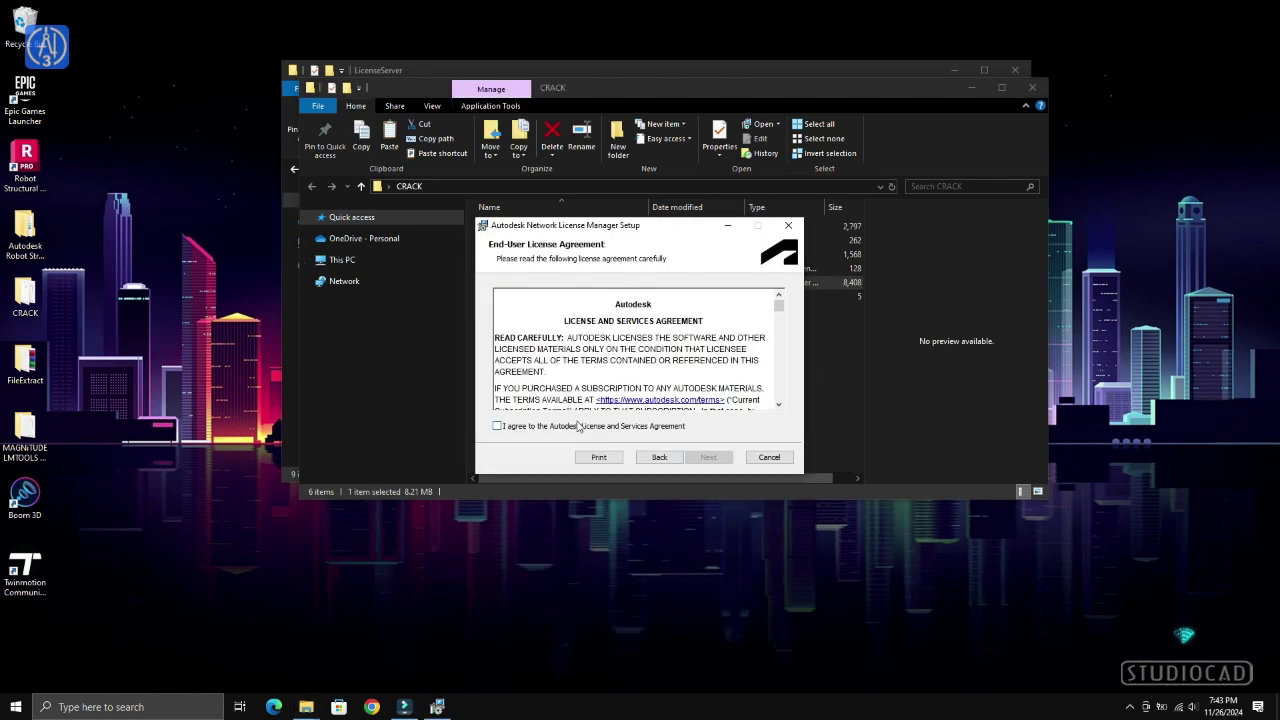
click(497, 426)
click(705, 462)
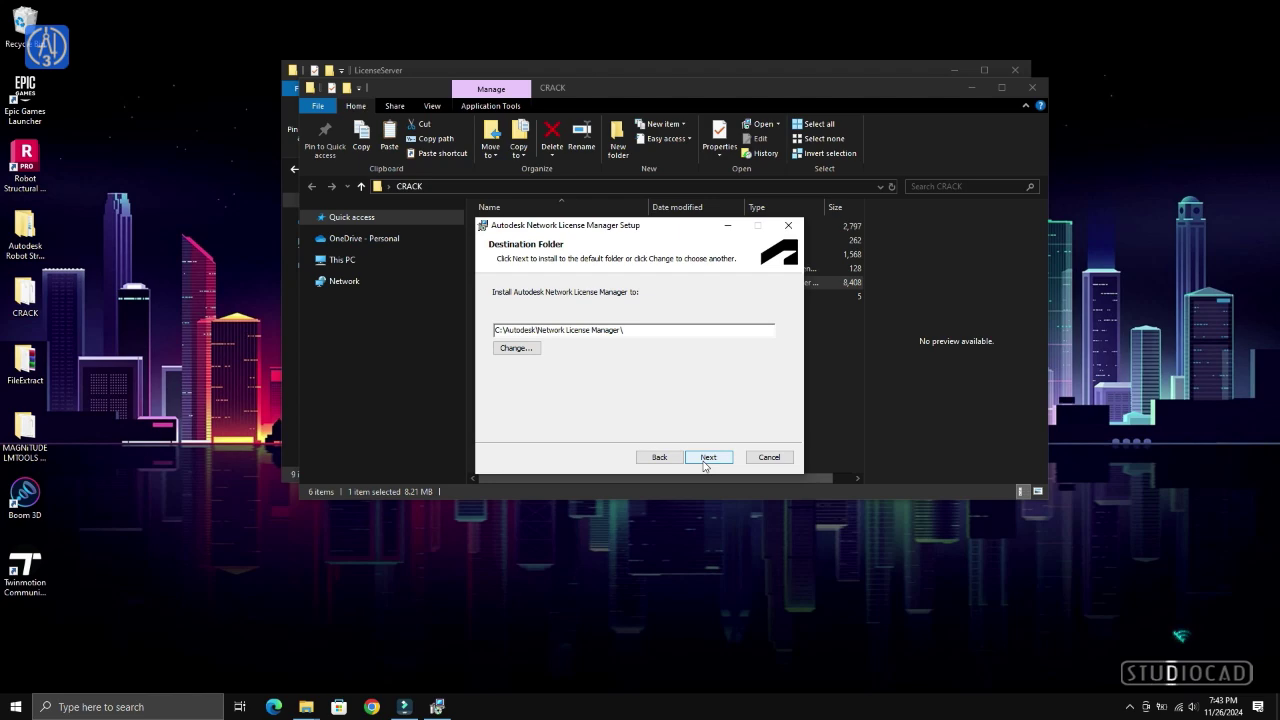
click(705, 463)
click(707, 460)
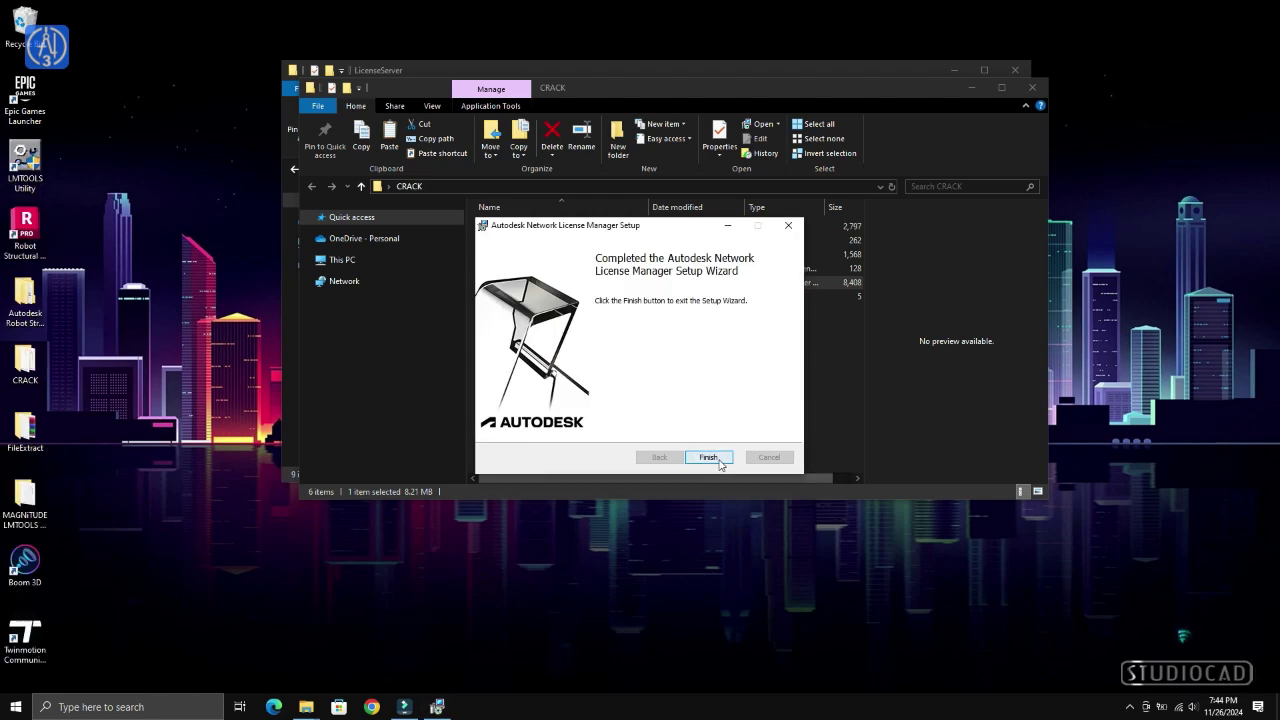
click(708, 457)
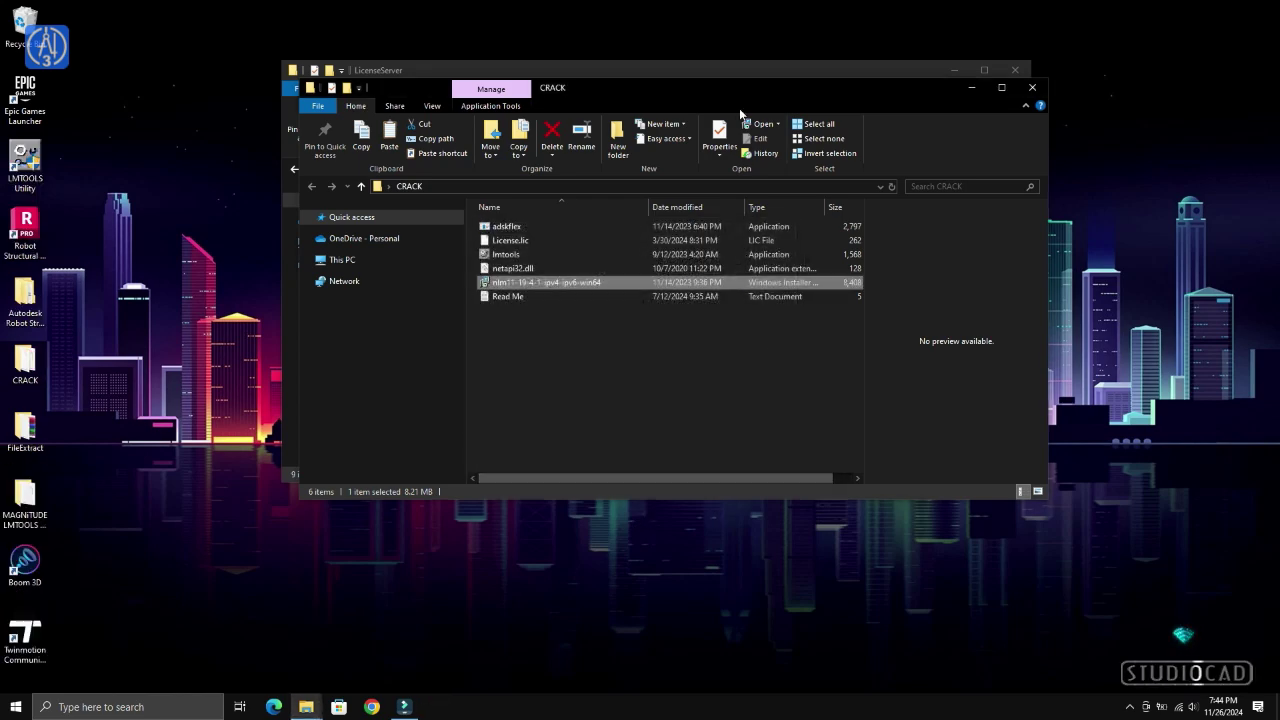
mouse_move(735, 87)
mouse_down()
mouse_move(740, 287)
mouse_move(710, 240)
mouse_up()
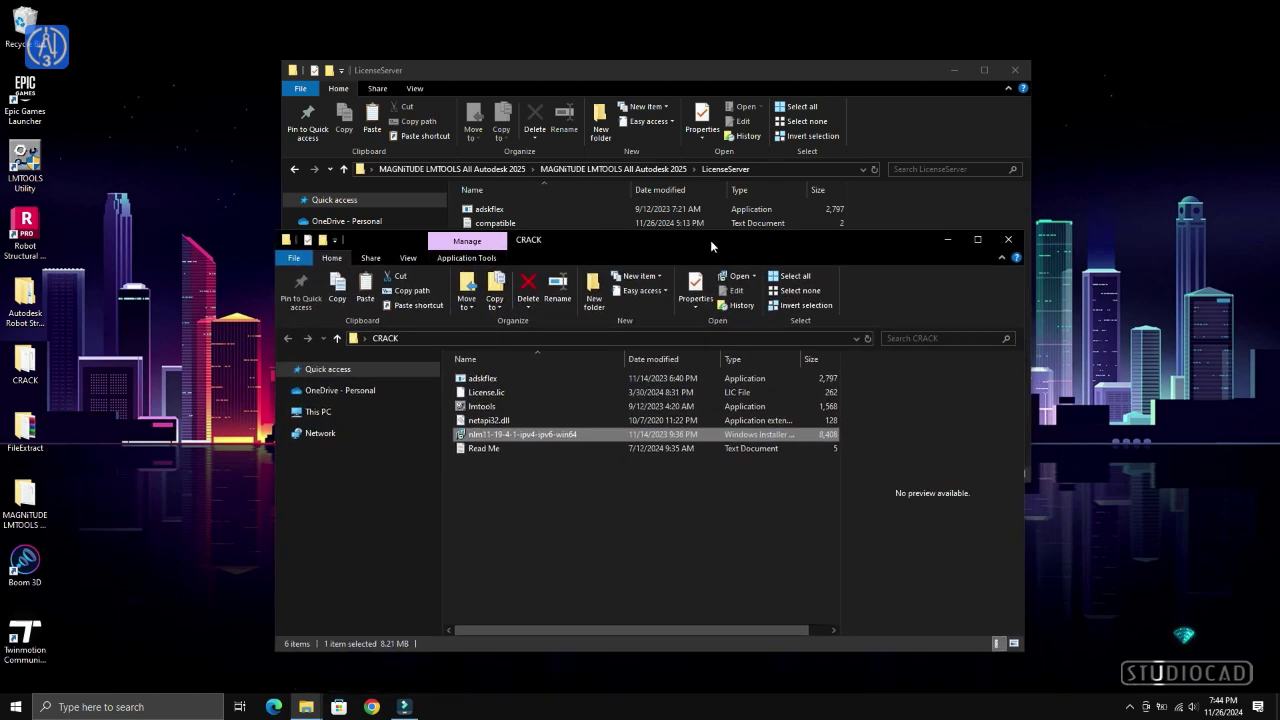
click(1008, 239)
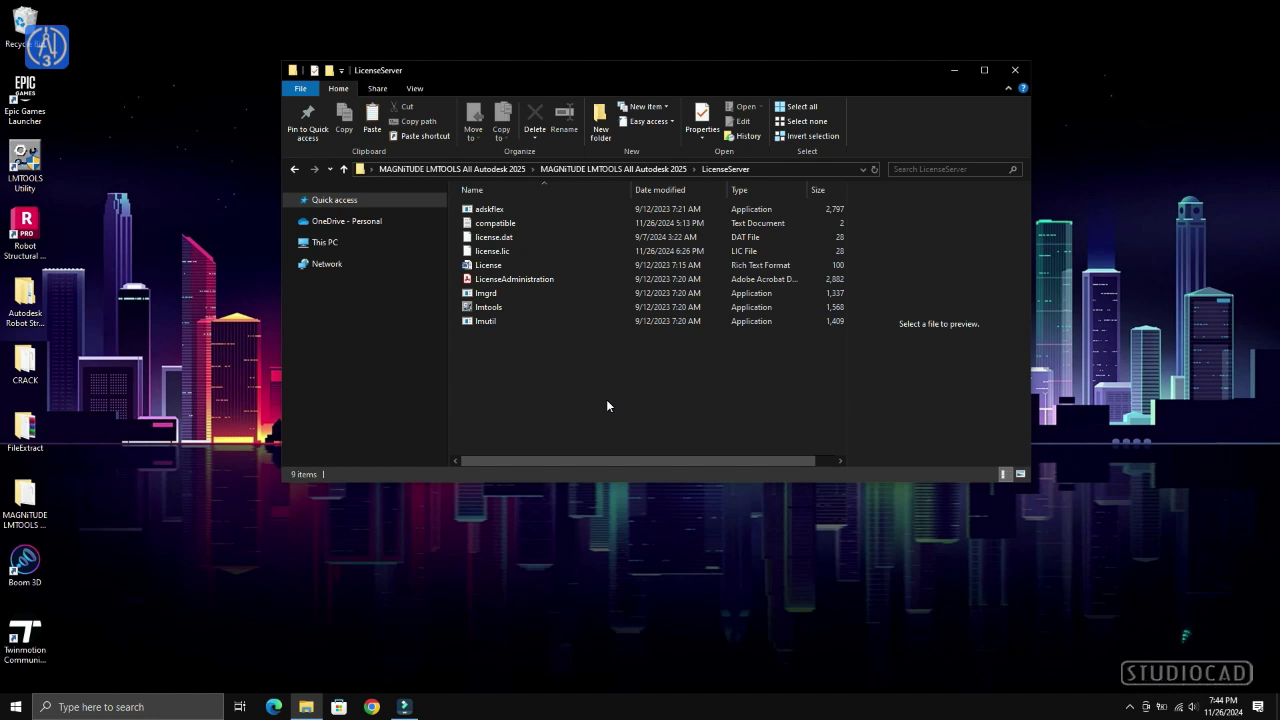
Search 'no' and launch Notepad
click(110, 707)
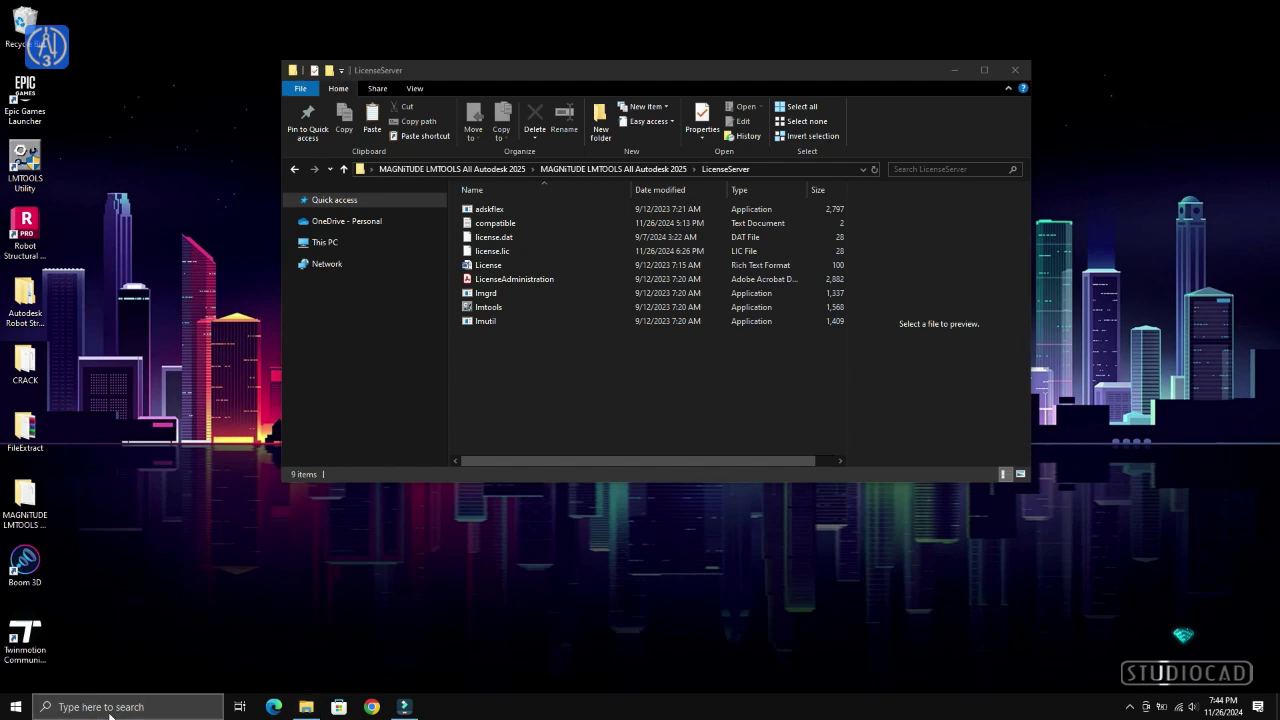
text(n)
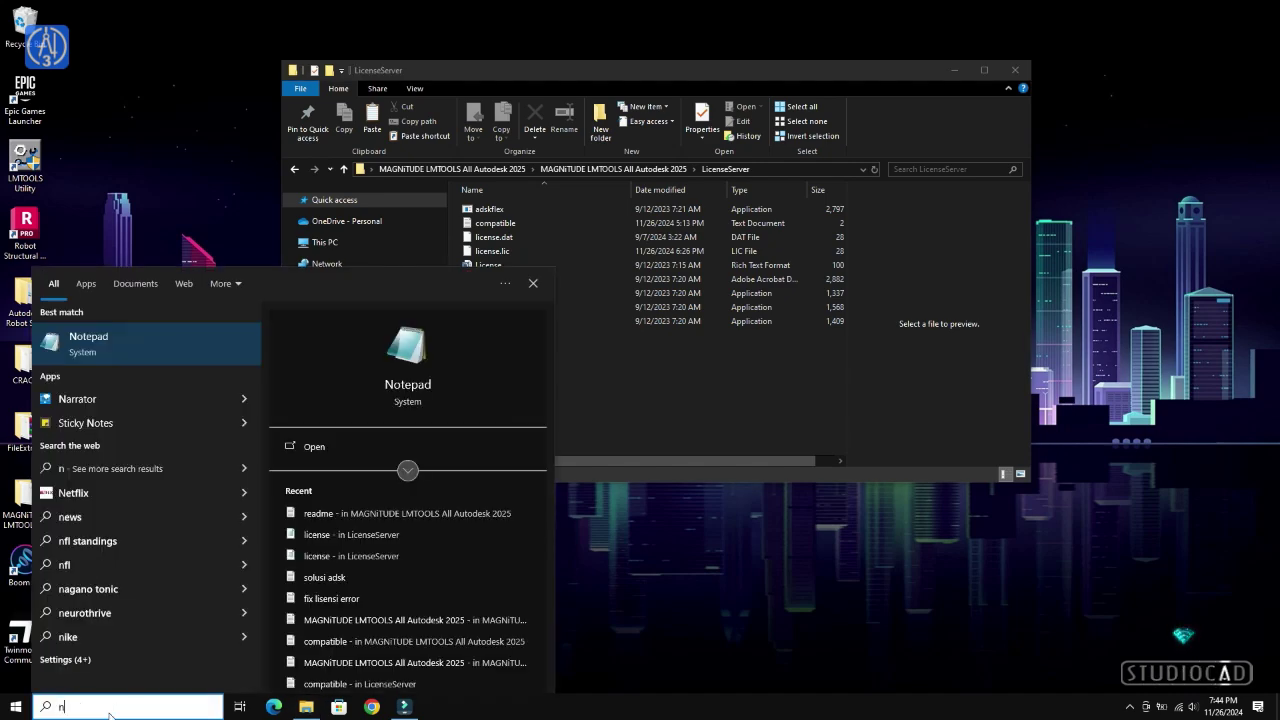
text(o)
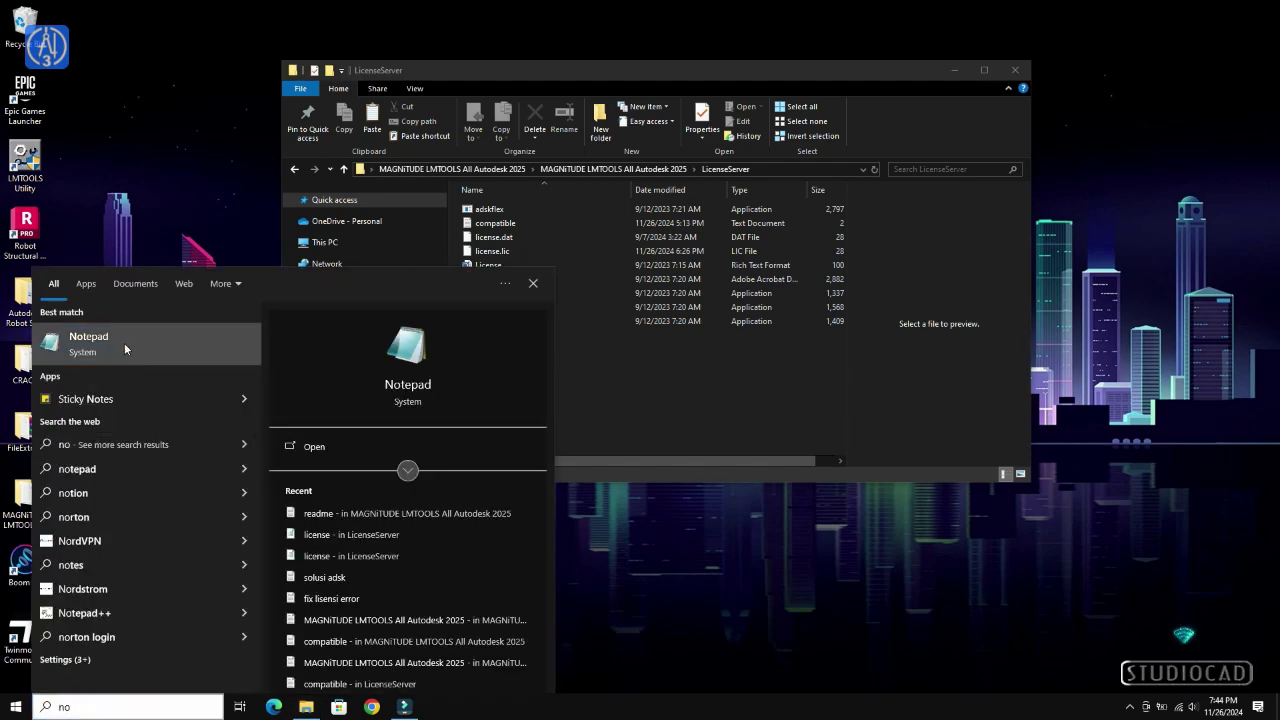
right_click(124, 343)
click(180, 355)
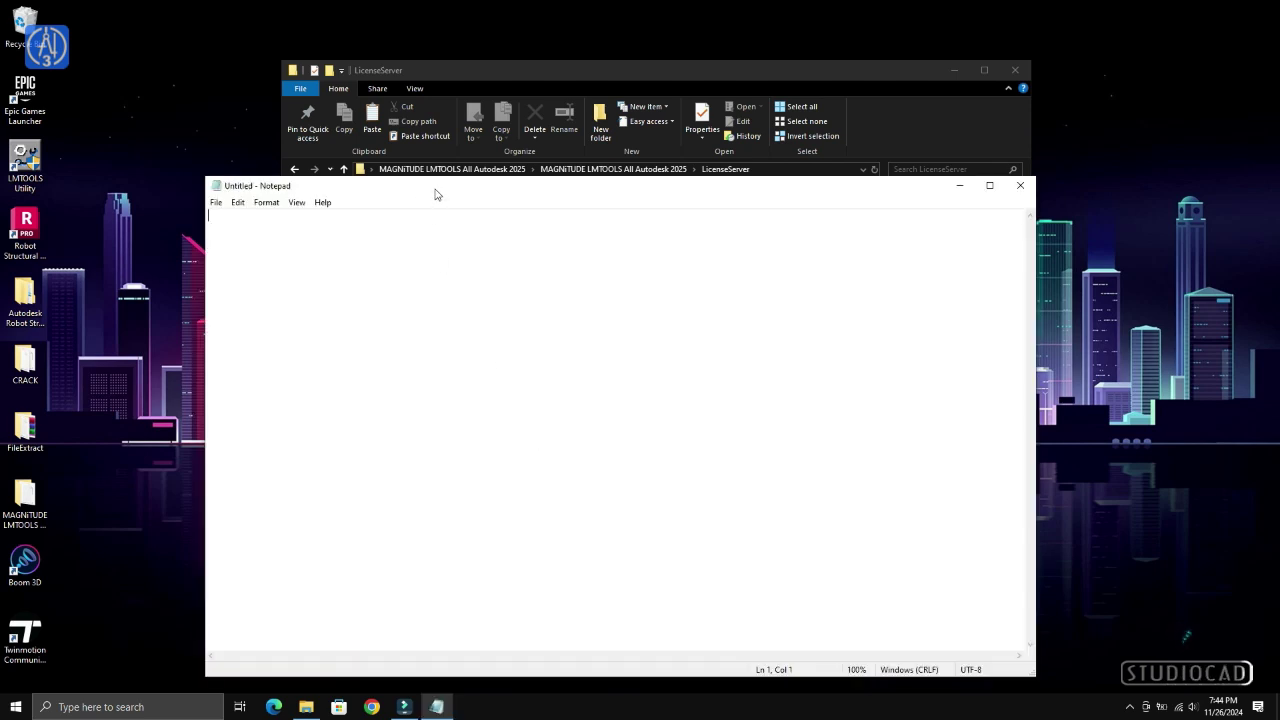
drag(434, 194, 431, 455)
Point Notepad's Open dialog at the copied LicenseServer folder path
click(212, 464)
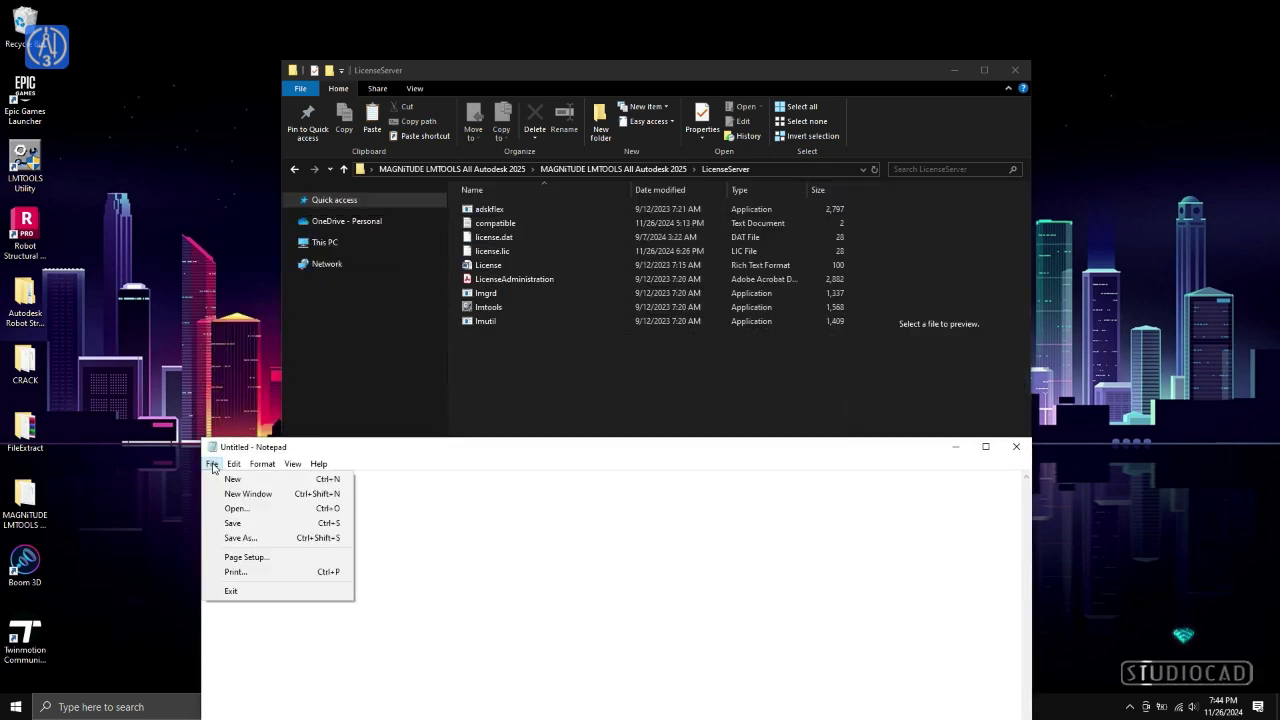
click(233, 509)
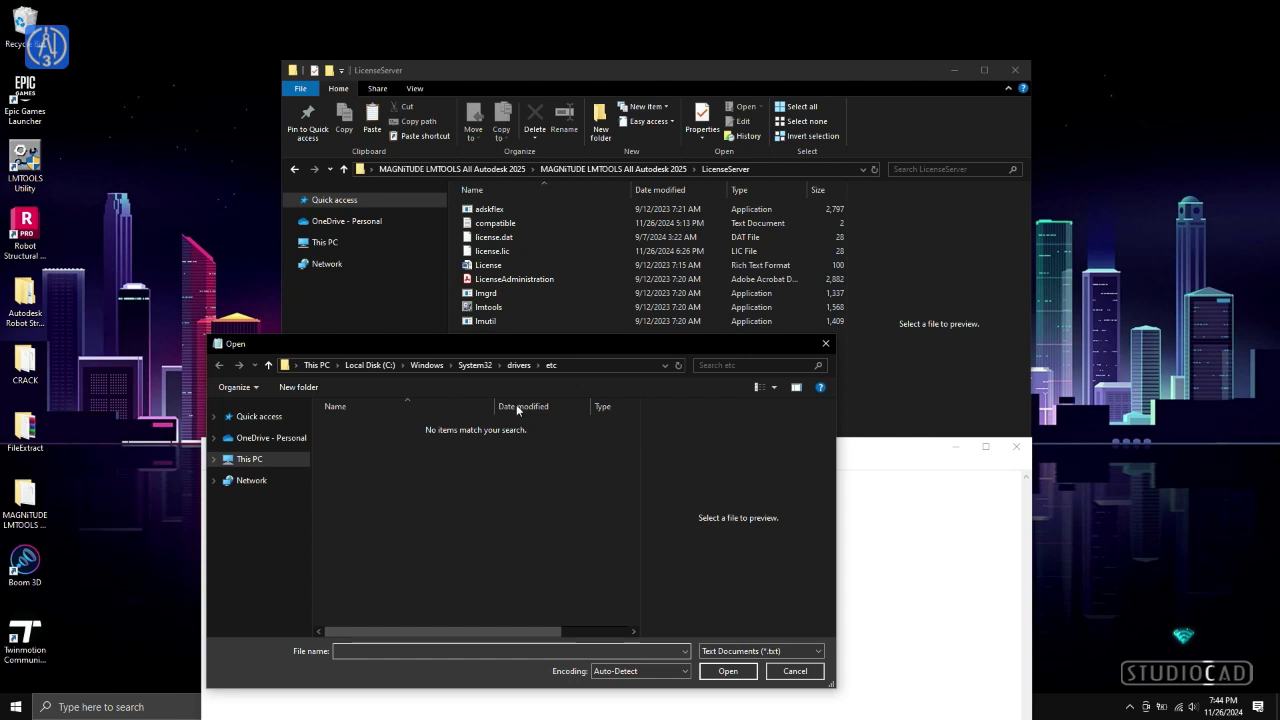
click(826, 165)
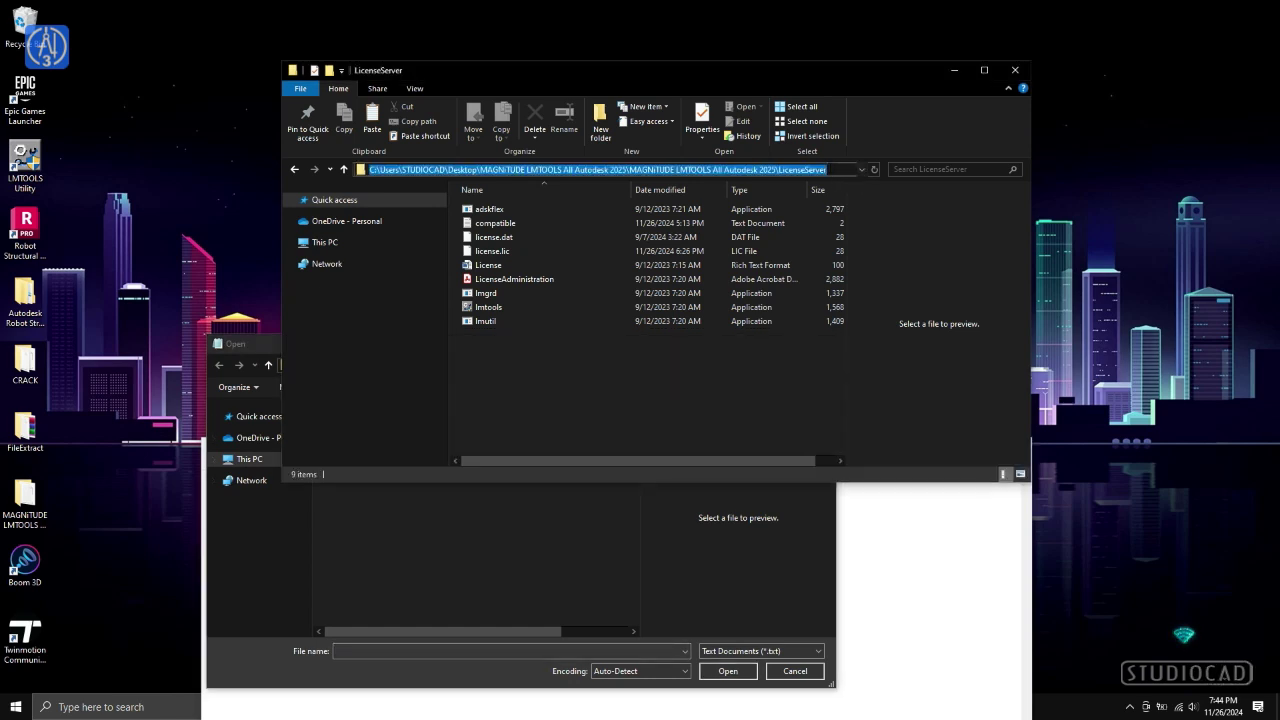
right_click(840, 167)
click(913, 212)
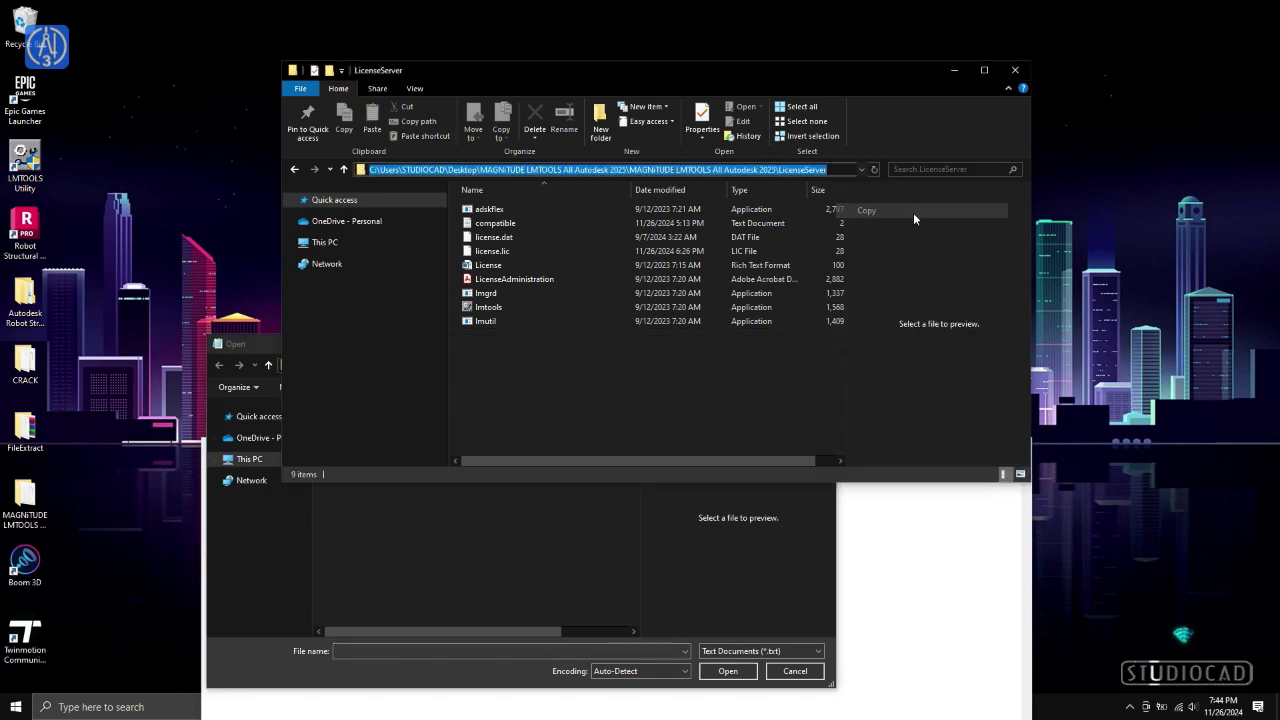
click(442, 673)
click(602, 363)
right_click(604, 363)
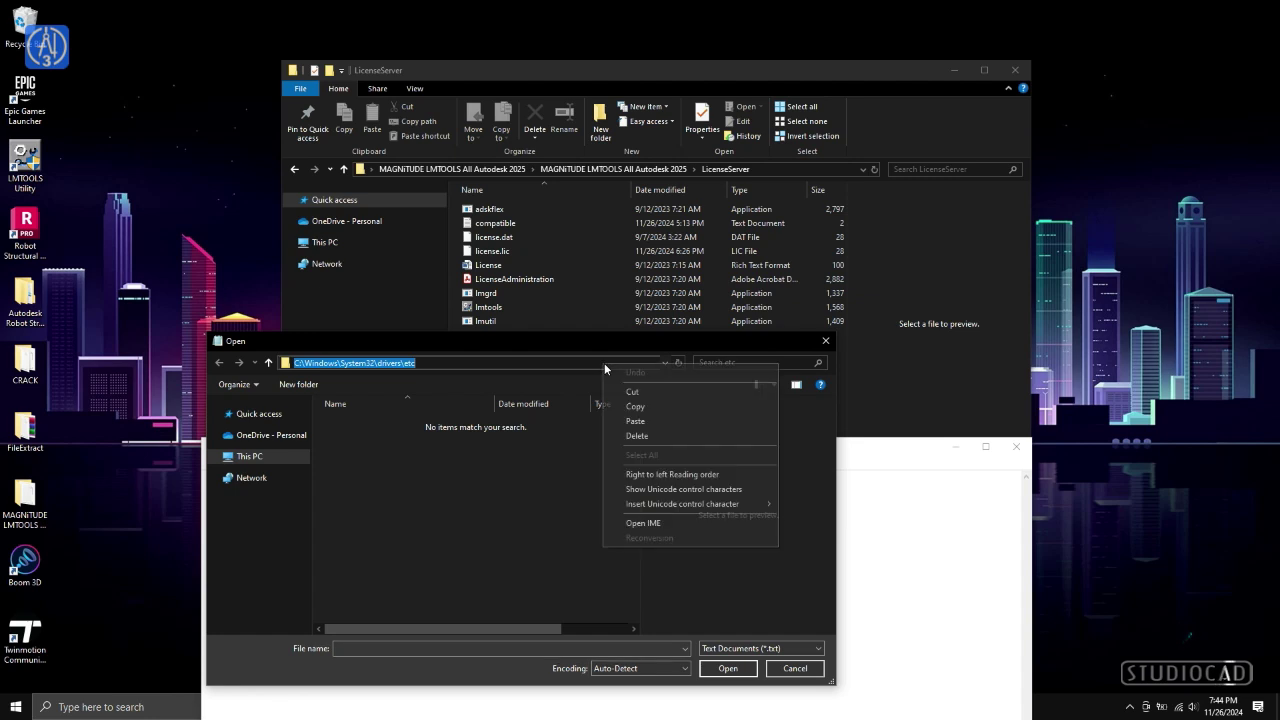
click(655, 420)
click(679, 366)
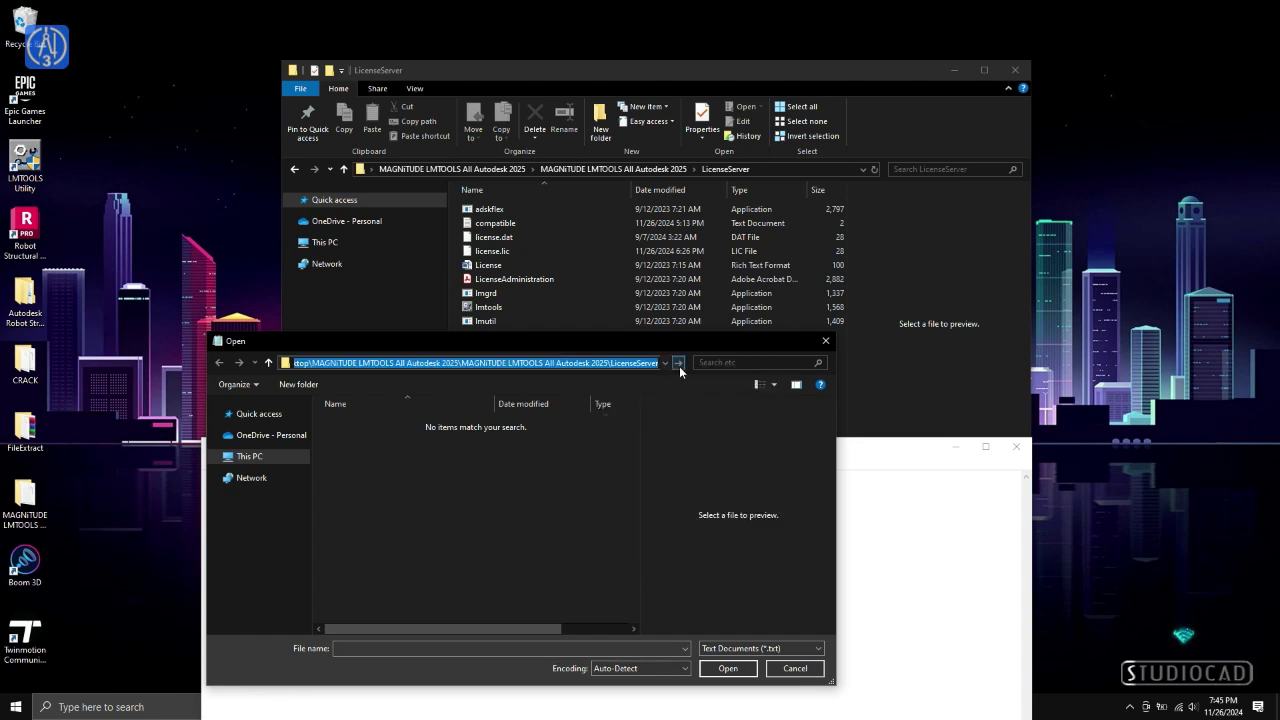
Open license.dat with the All Files filter, then launch LMTOOLS
click(795, 648)
click(798, 672)
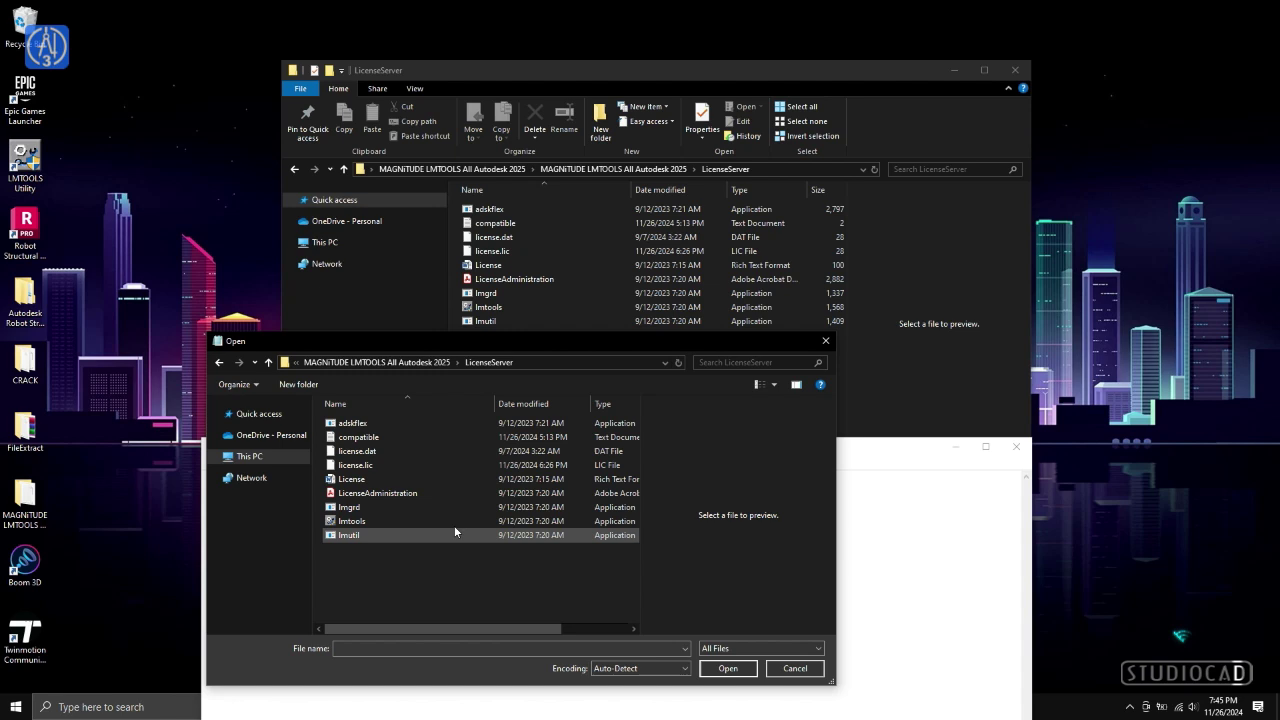
click(381, 453)
click(728, 668)
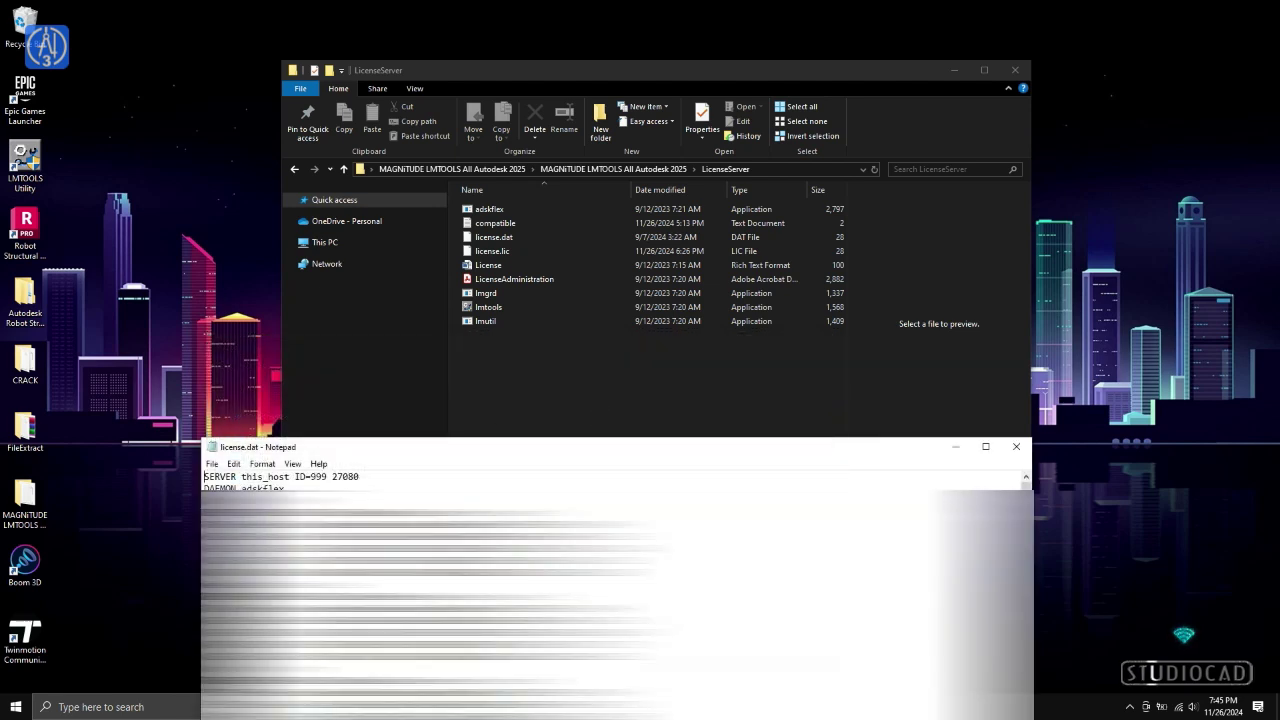
drag(557, 455, 594, 394)
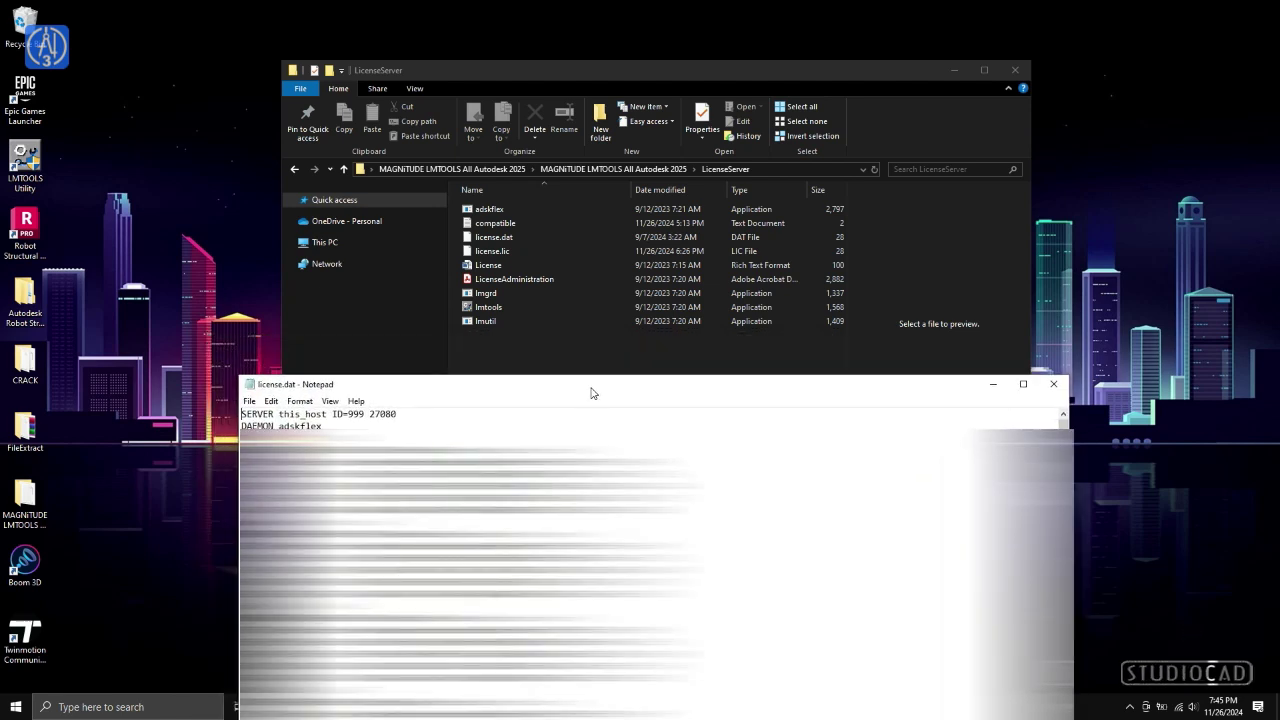
click(25, 165)
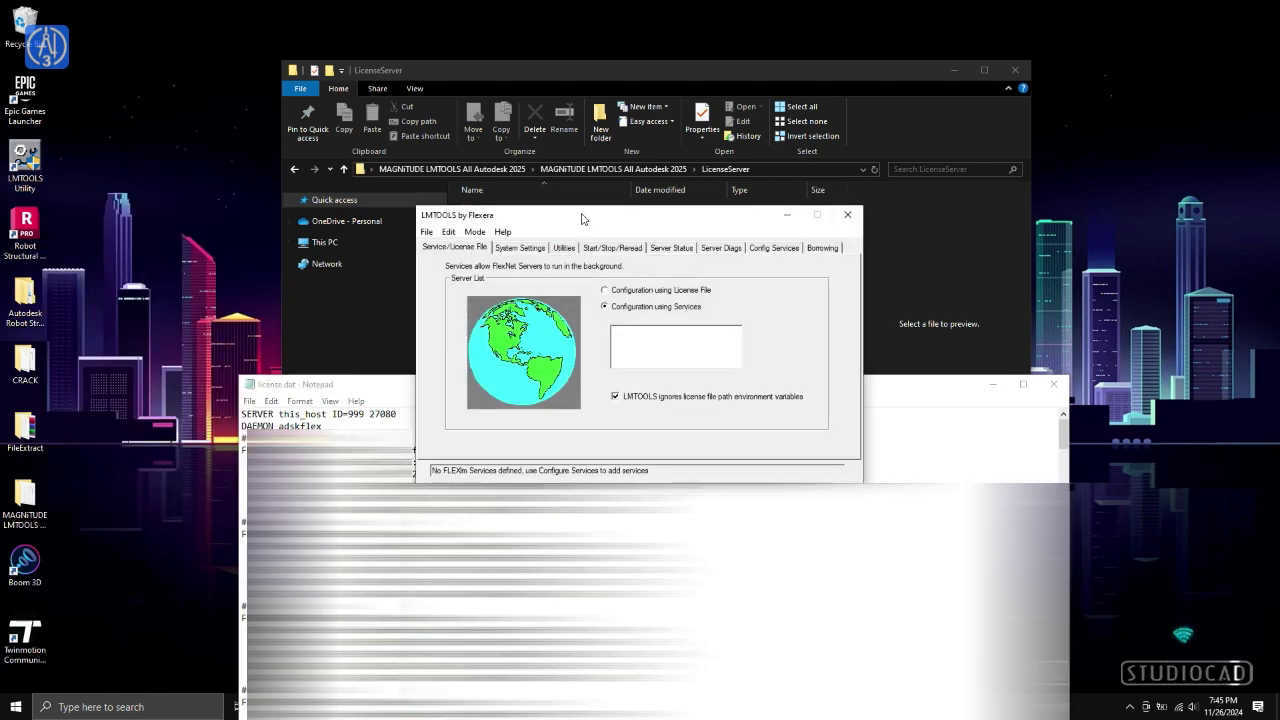
Show the hostid details on the LMTOOLS System Settings tab and select the computer hostname
drag(582, 218, 252, 200)
click(190, 231)
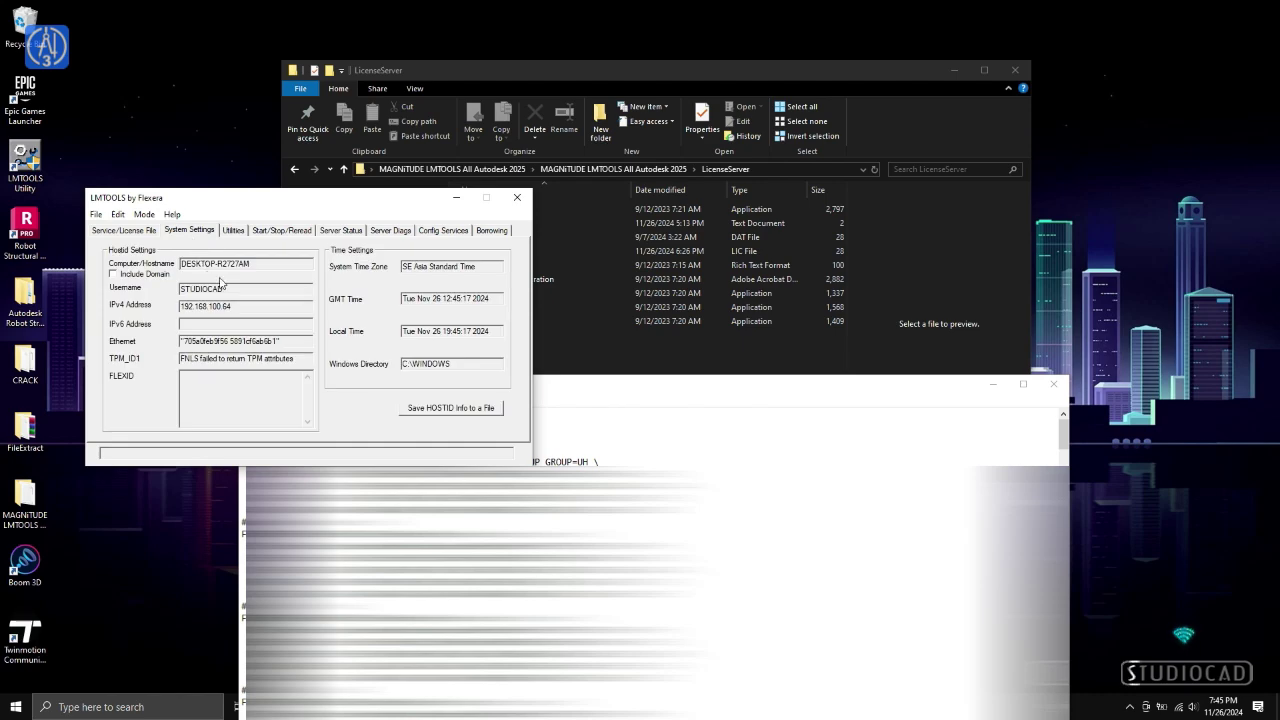
double_click(252, 264)
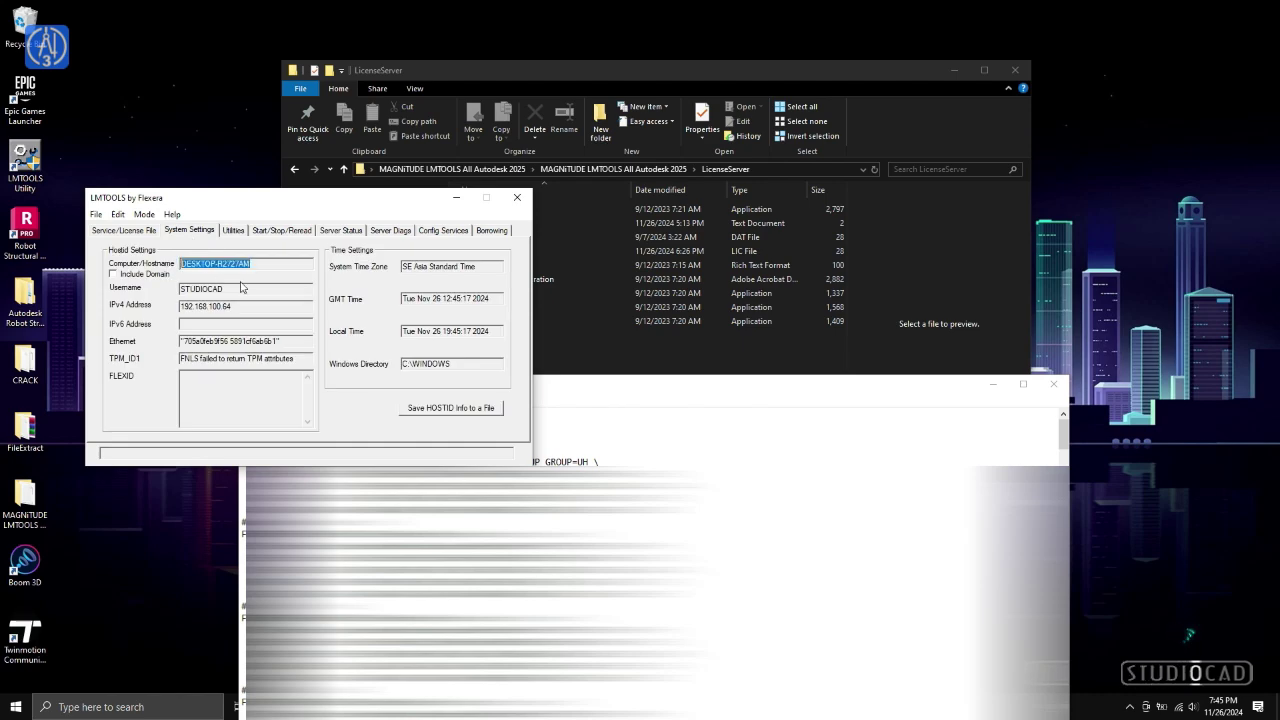
Copy the device name from Windows Settings > System > About
click(15, 707)
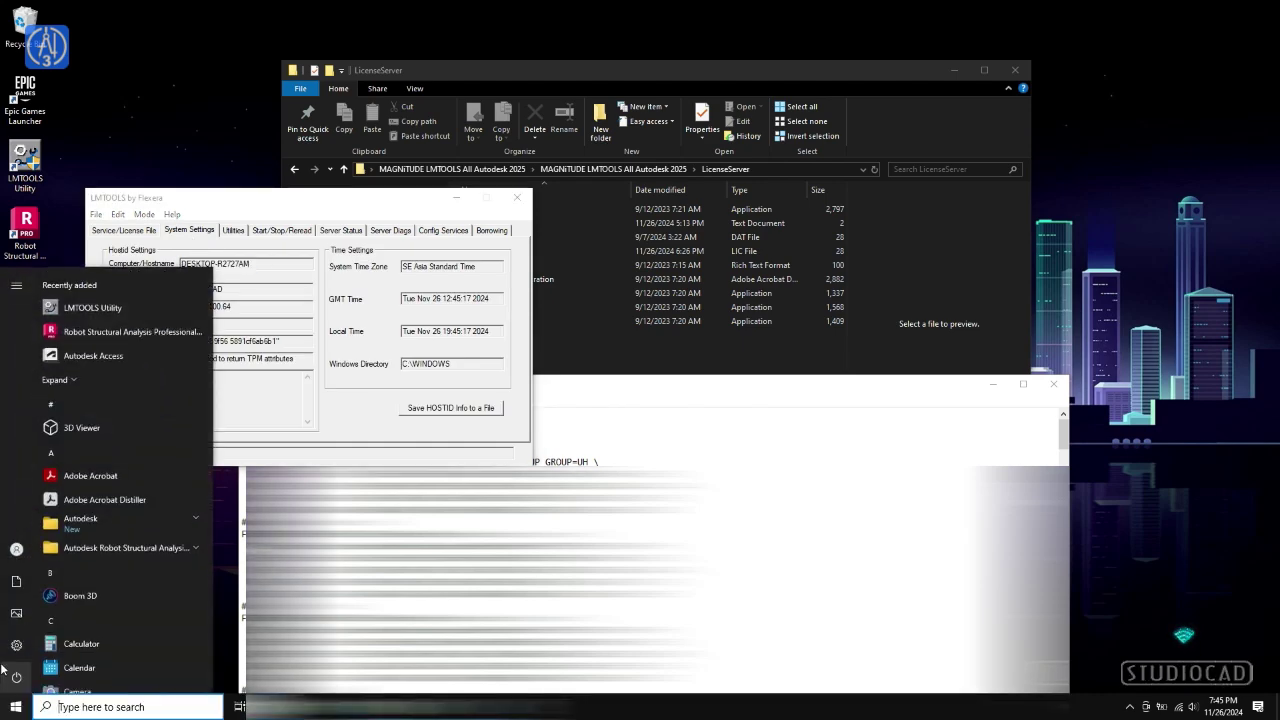
click(16, 645)
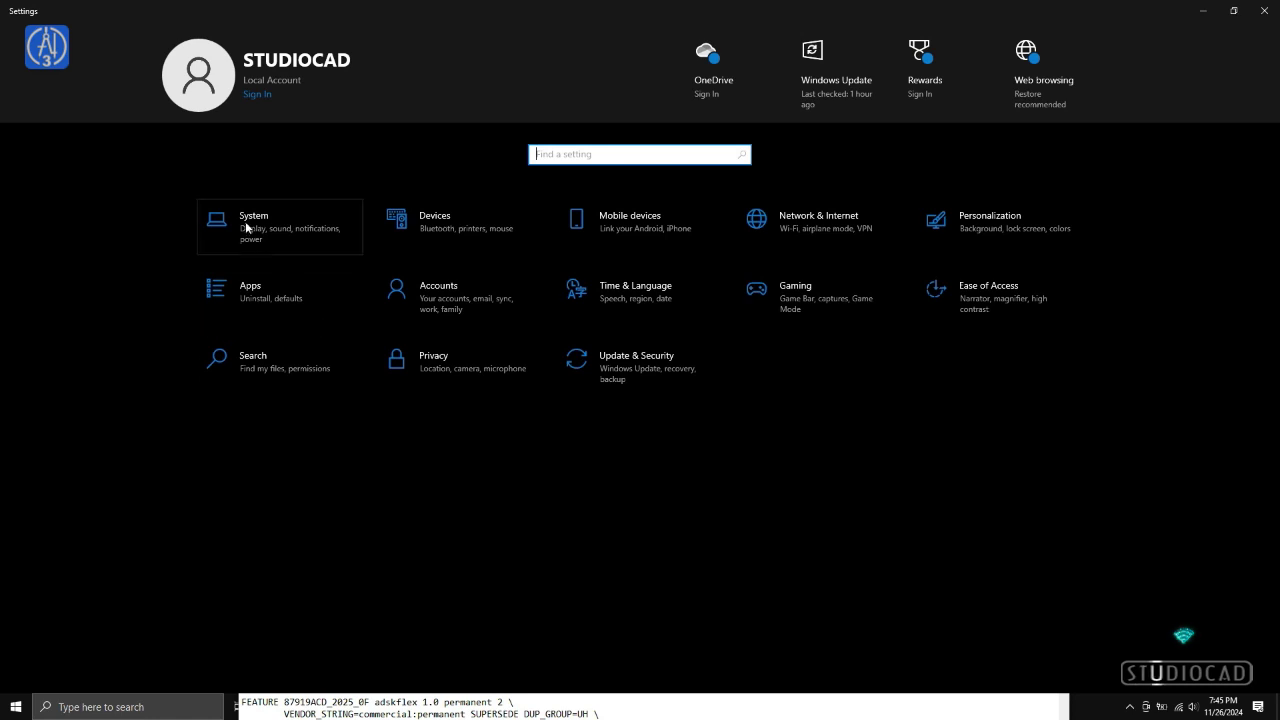
click(240, 217)
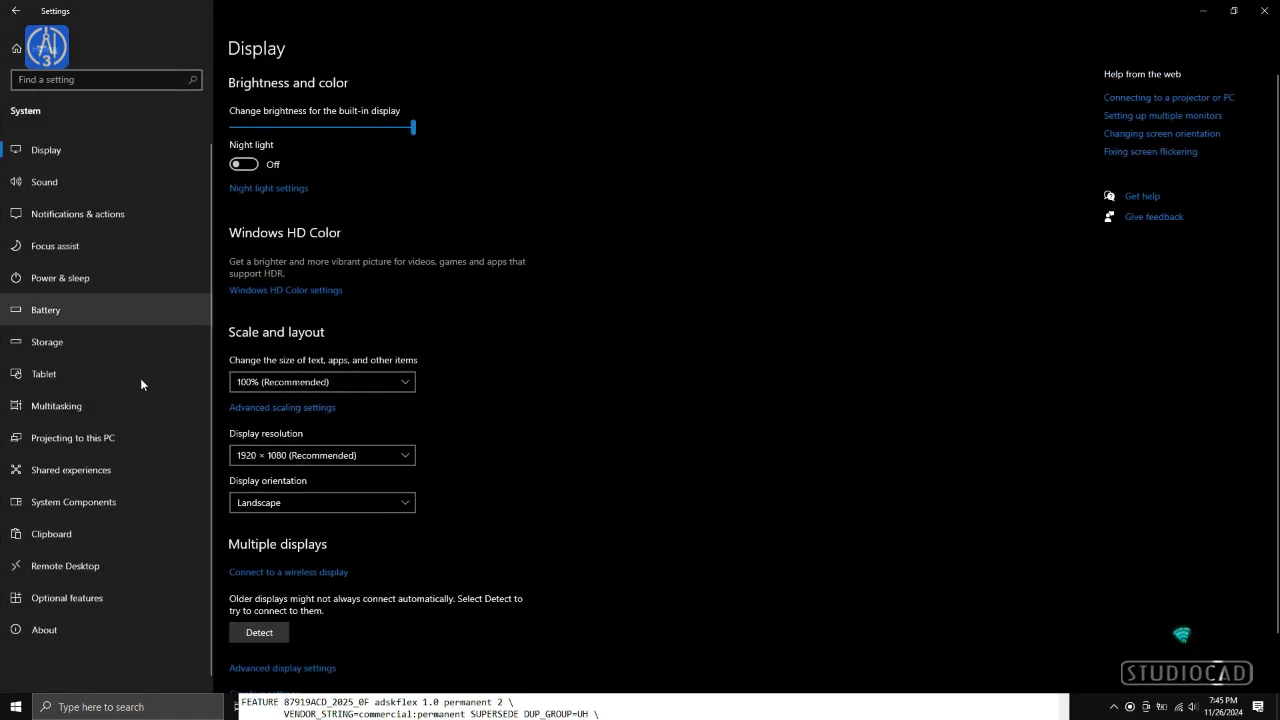
click(40, 628)
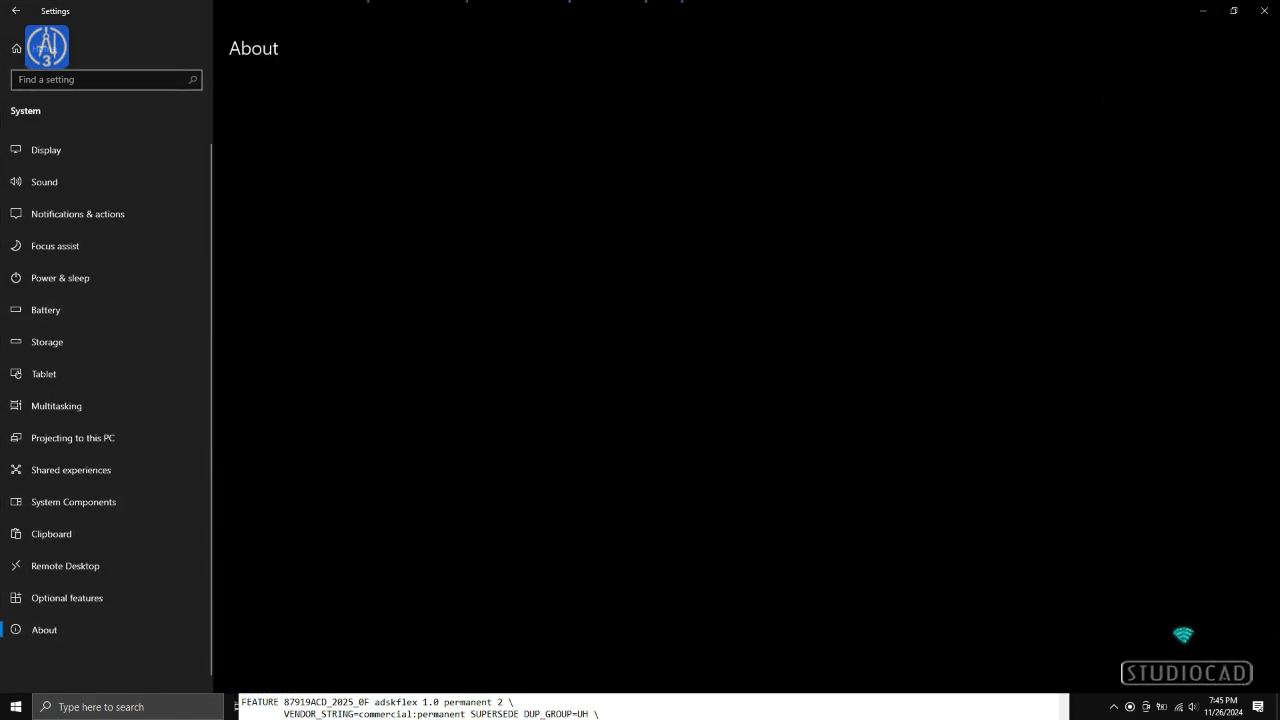
drag(388, 172, 304, 173)
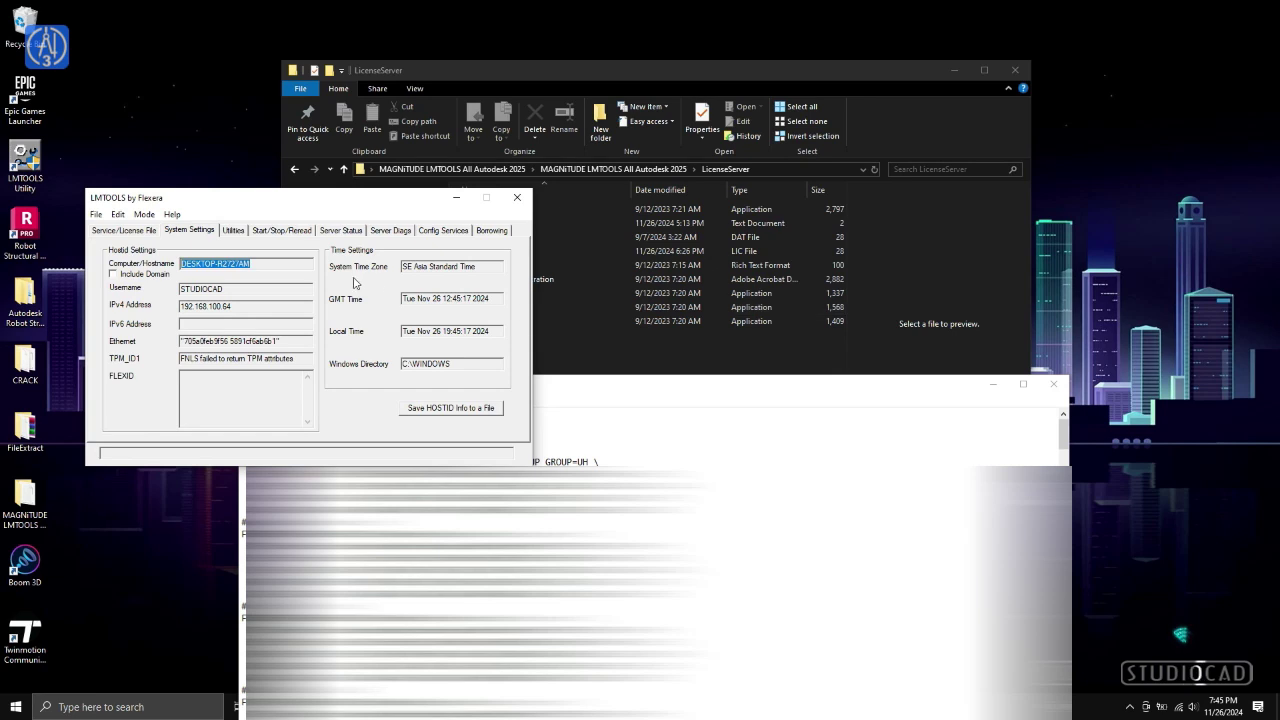
right_click(276, 263)
click(310, 306)
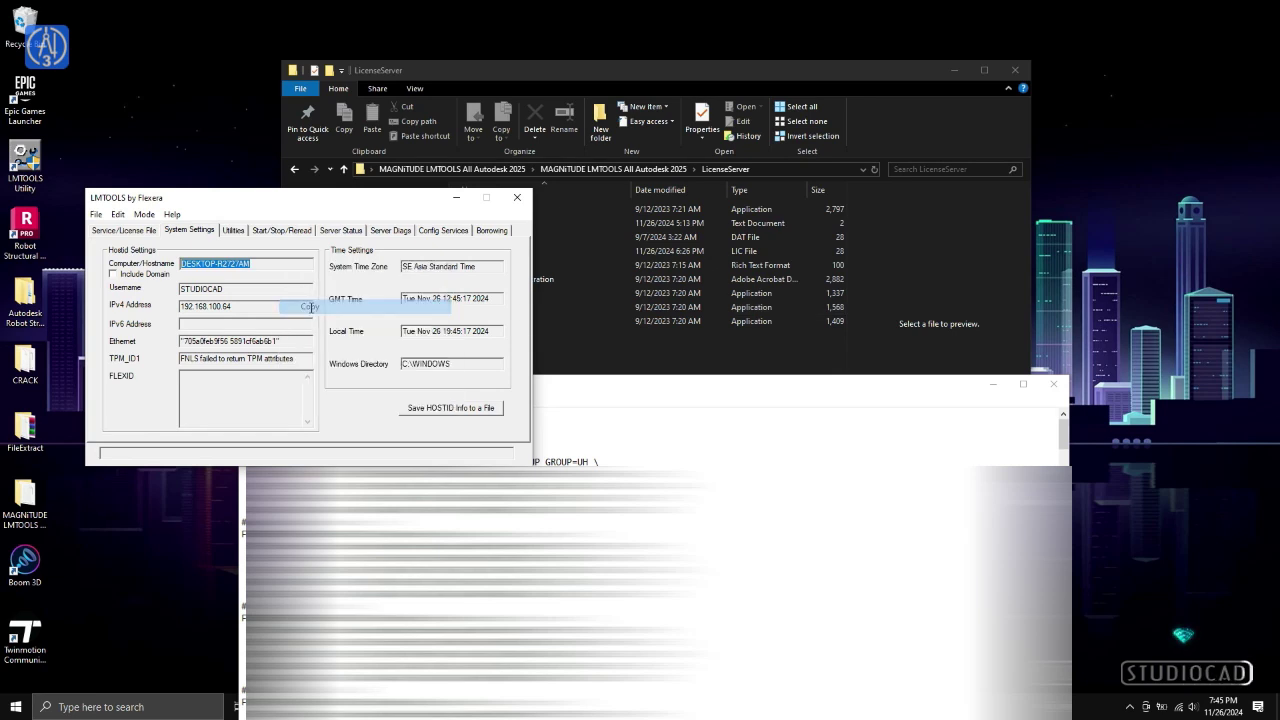
Replace this_host in the SERVER line with the pasted computer name
click(517, 197)
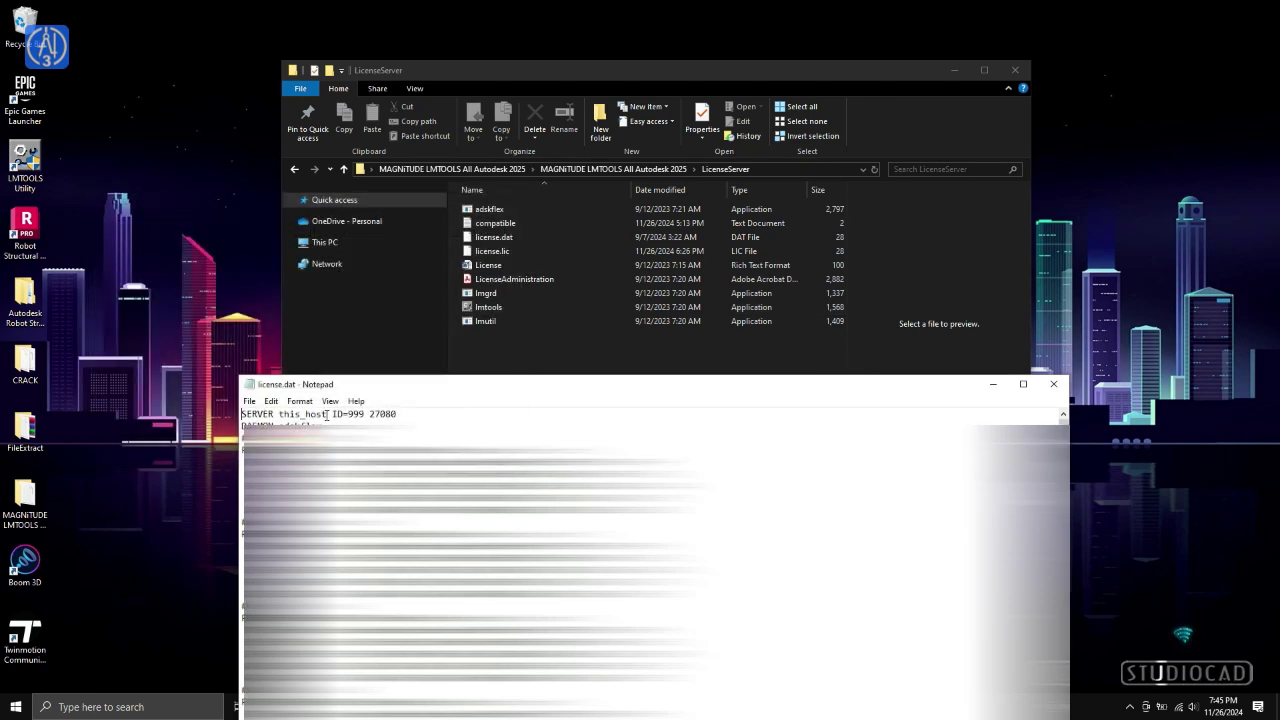
drag(326, 414, 280, 416)
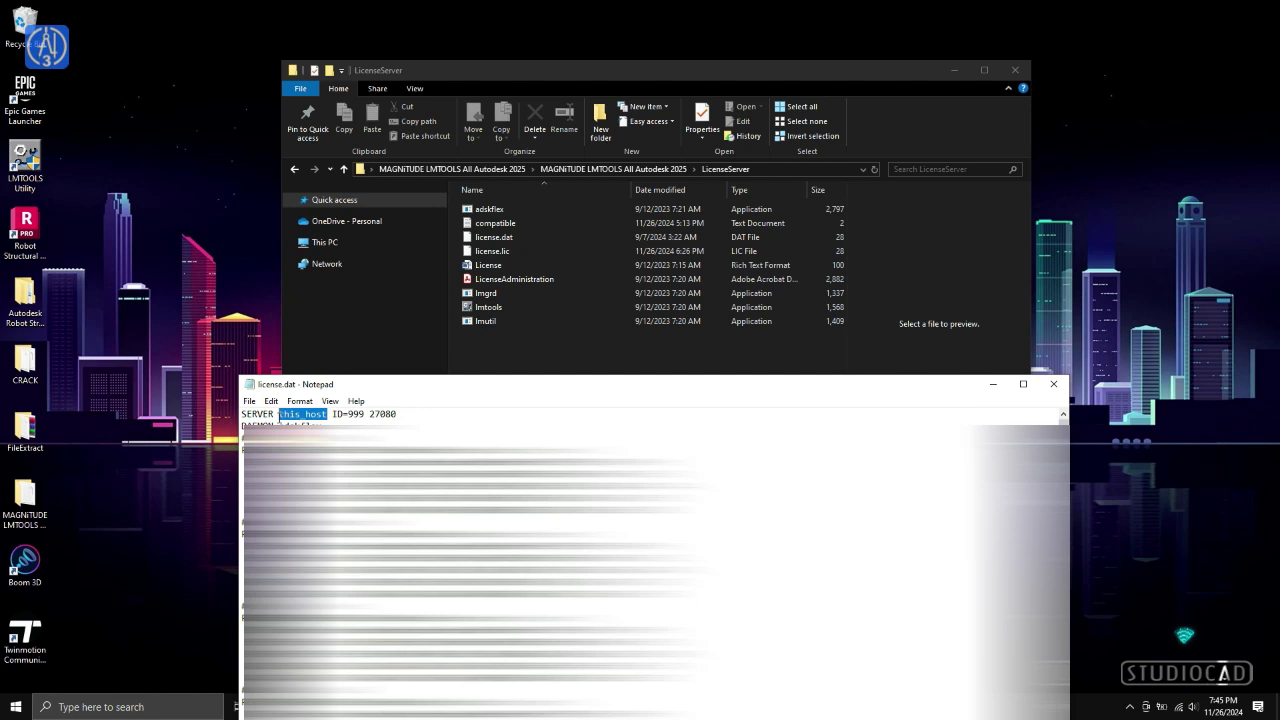
right_click(284, 421)
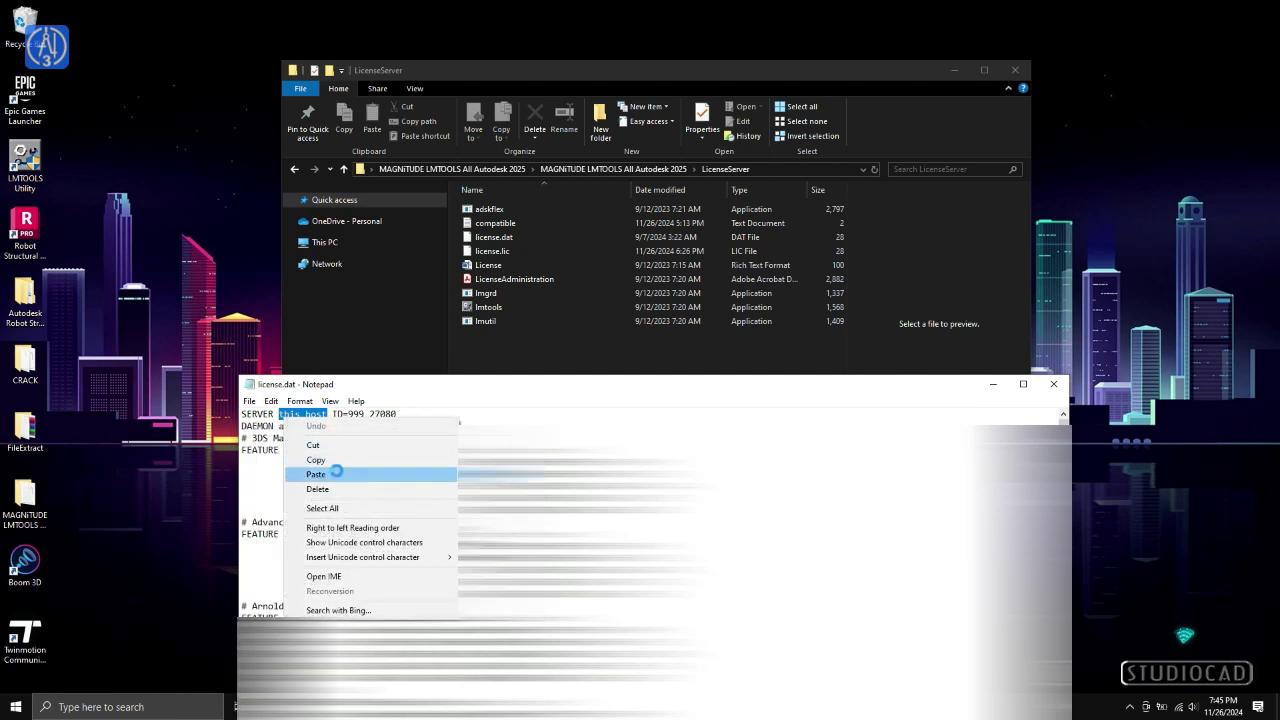
click(336, 471)
Save the text over license.lic using the All Files filter, confirm replacement, and close Notepad
click(249, 401)
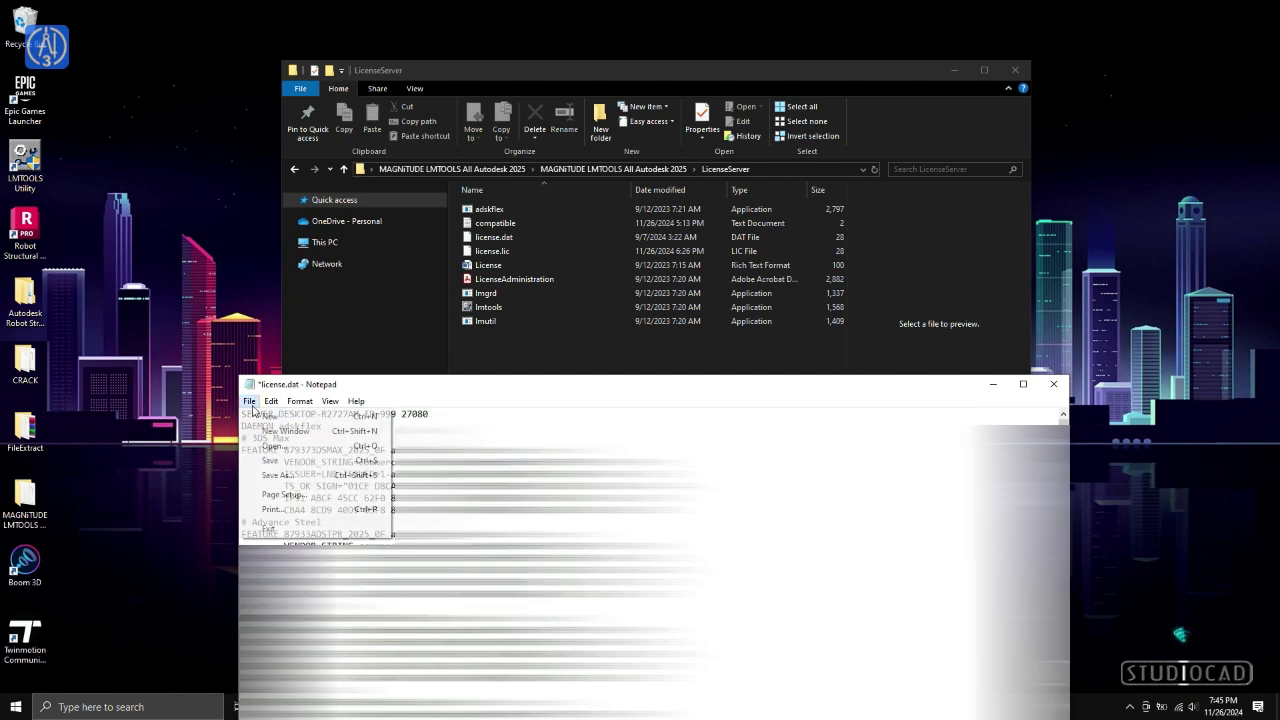
click(275, 475)
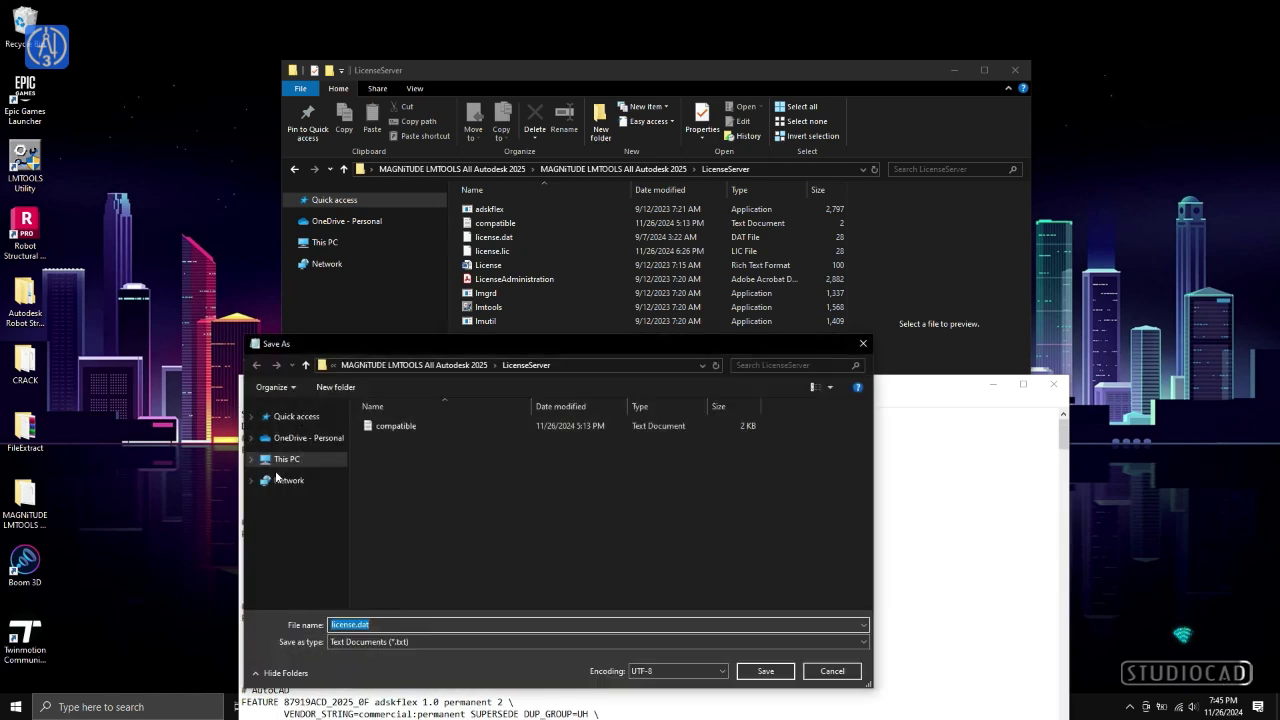
click(700, 636)
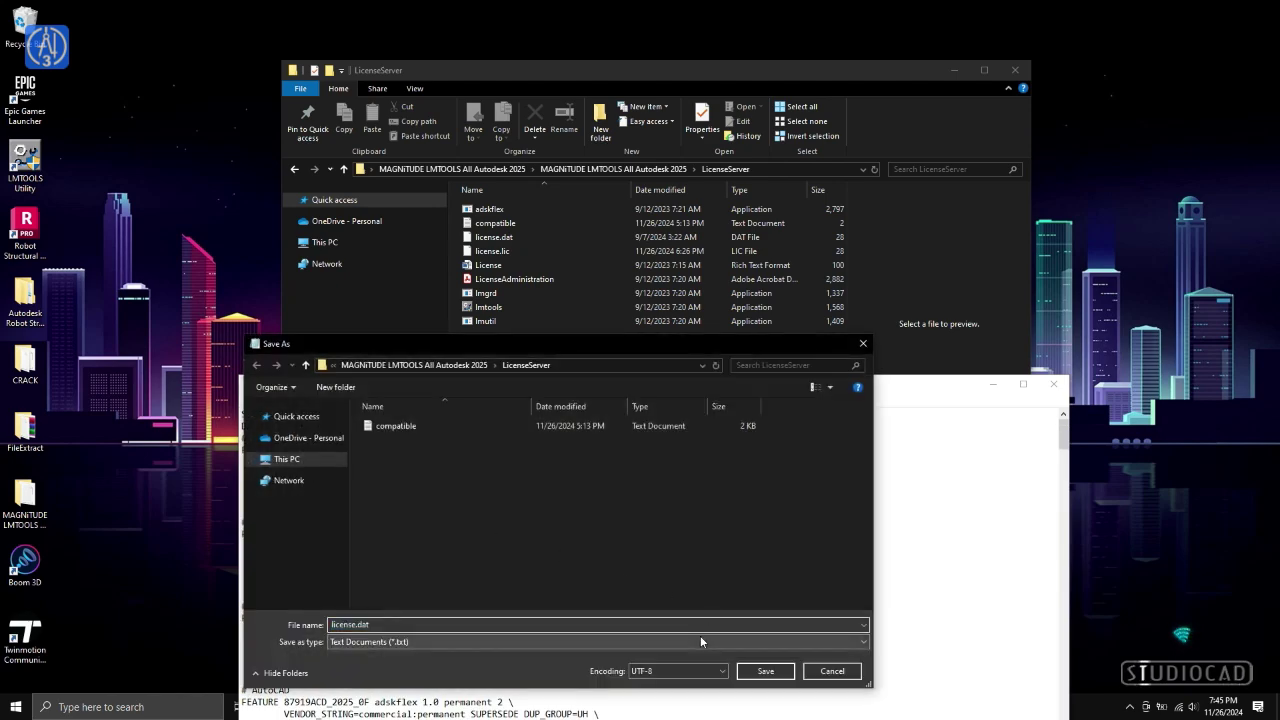
click(576, 666)
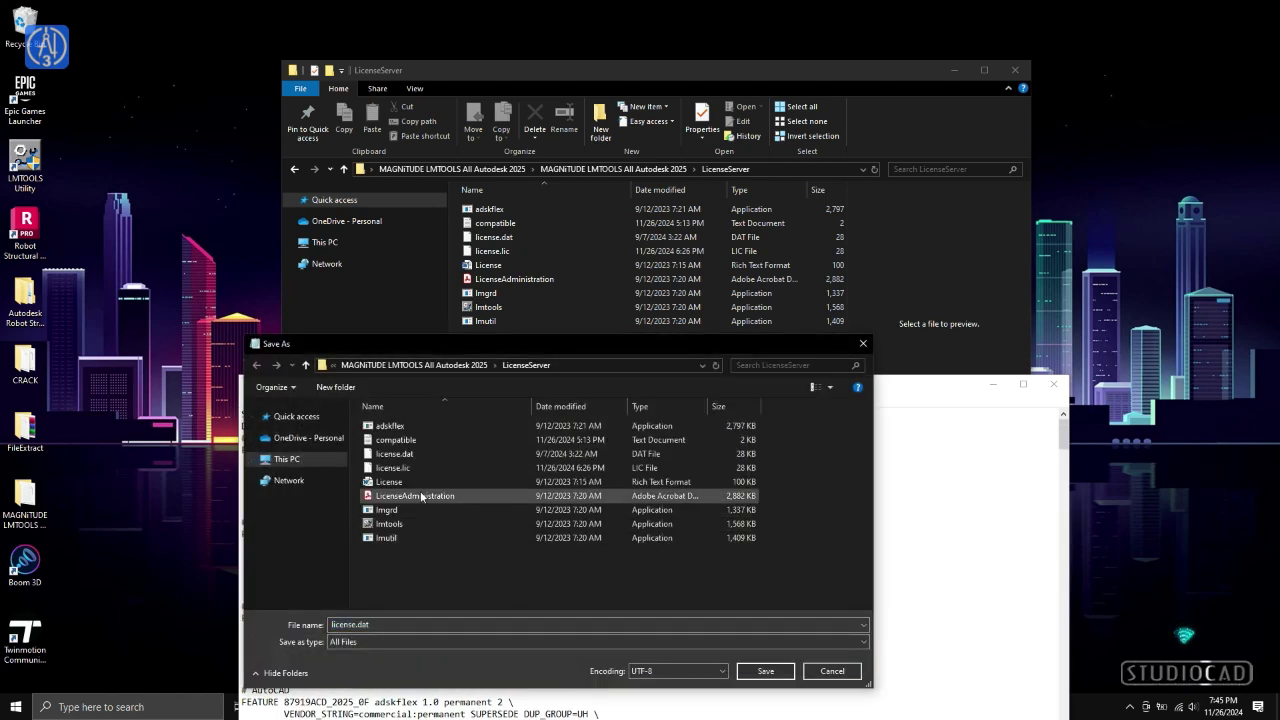
click(393, 468)
click(766, 671)
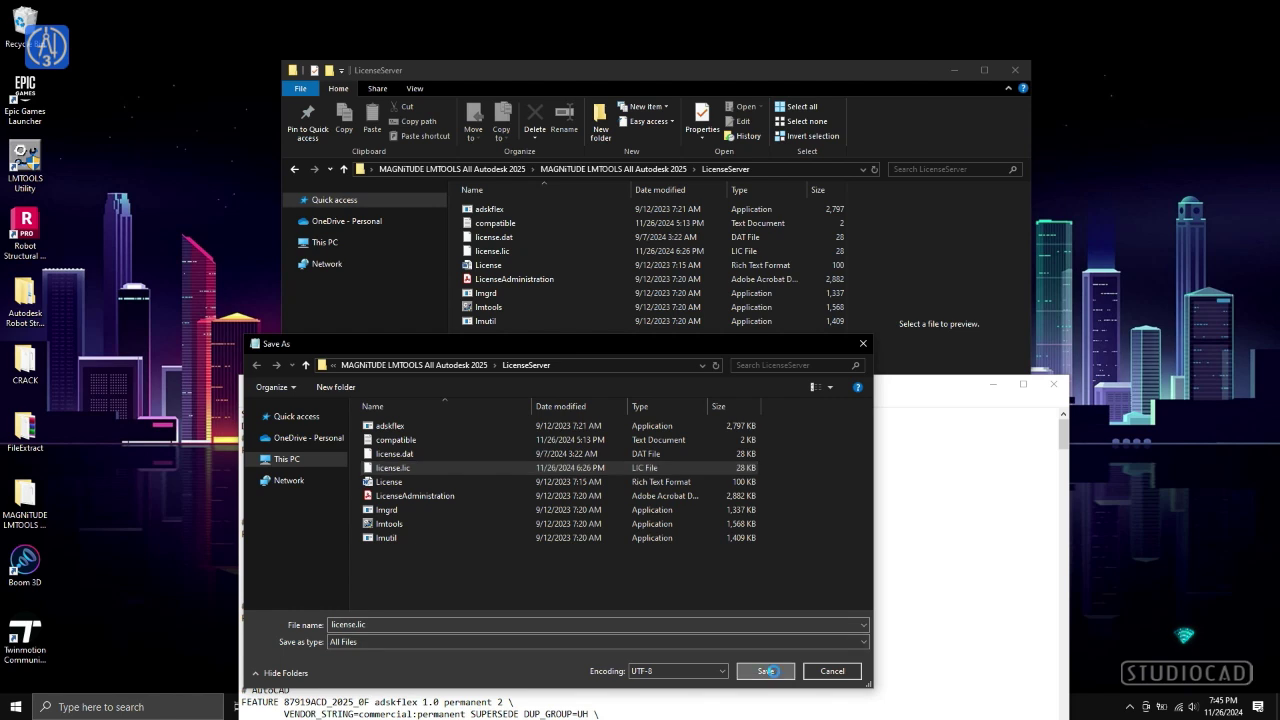
click(672, 353)
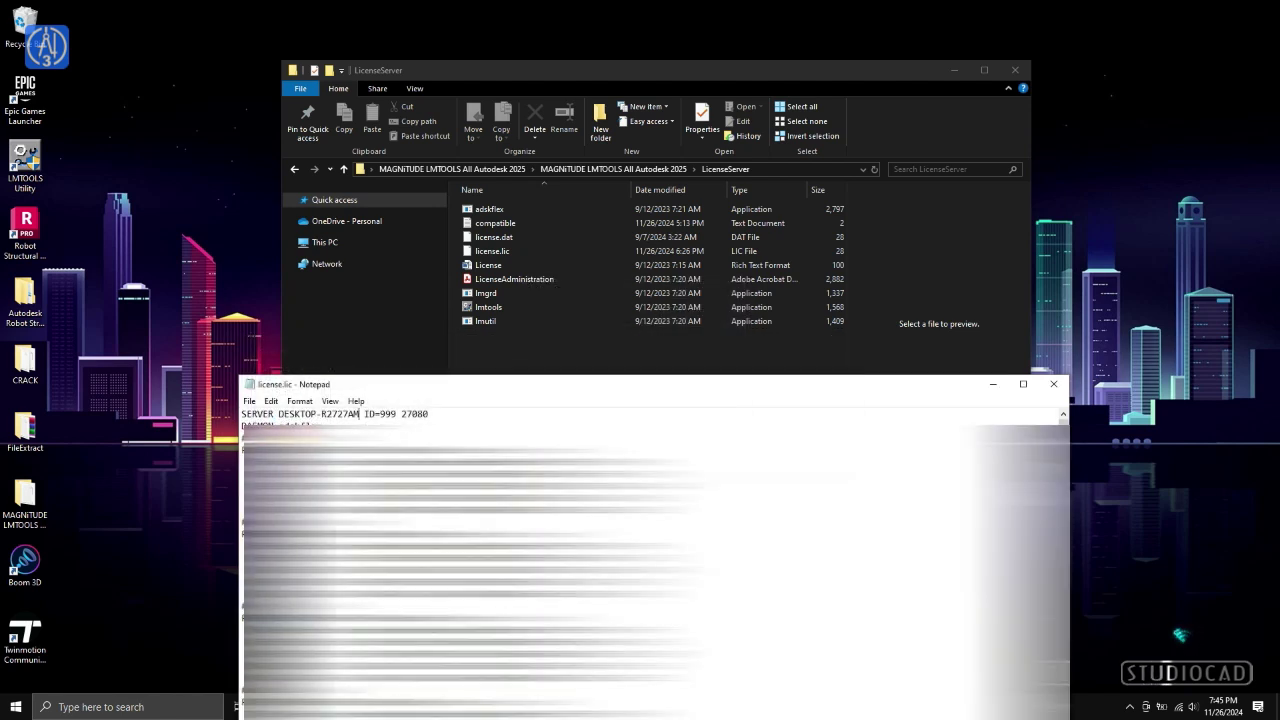
click(1053, 384)
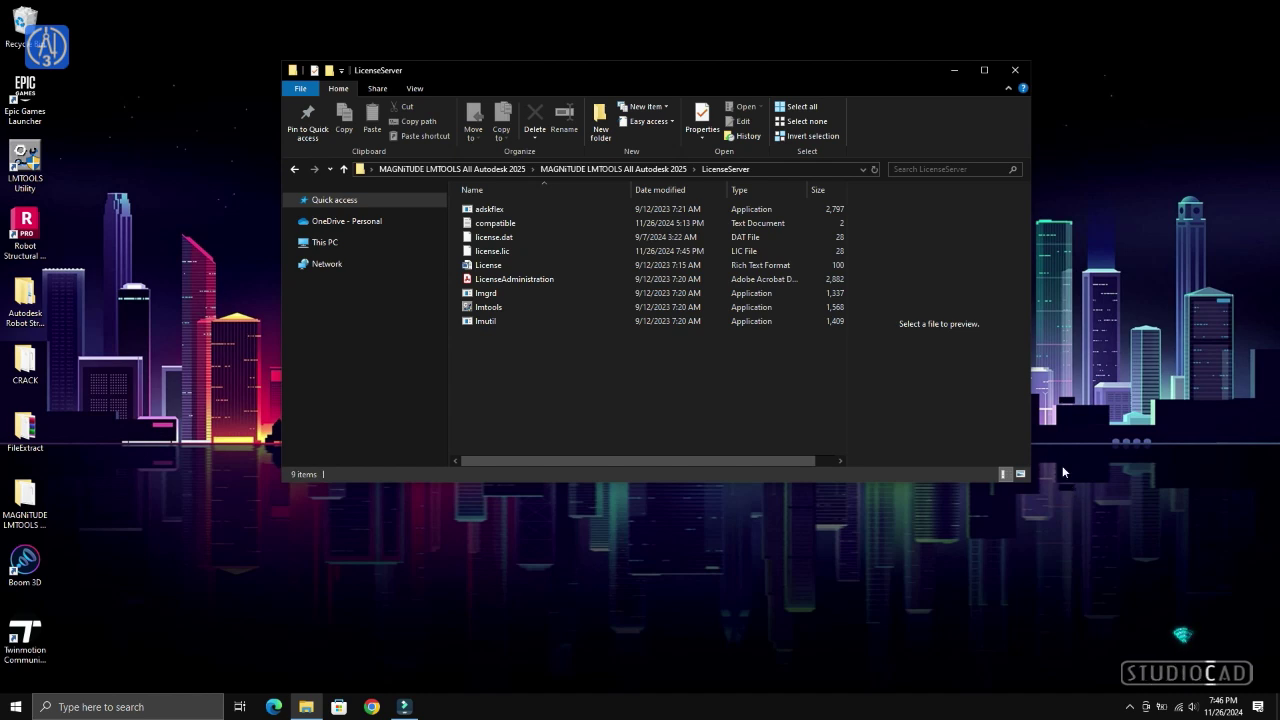
Copy the adskflex, license.lic, lmgrd and lmutil files from the LicenseServer folder
click(506, 216)
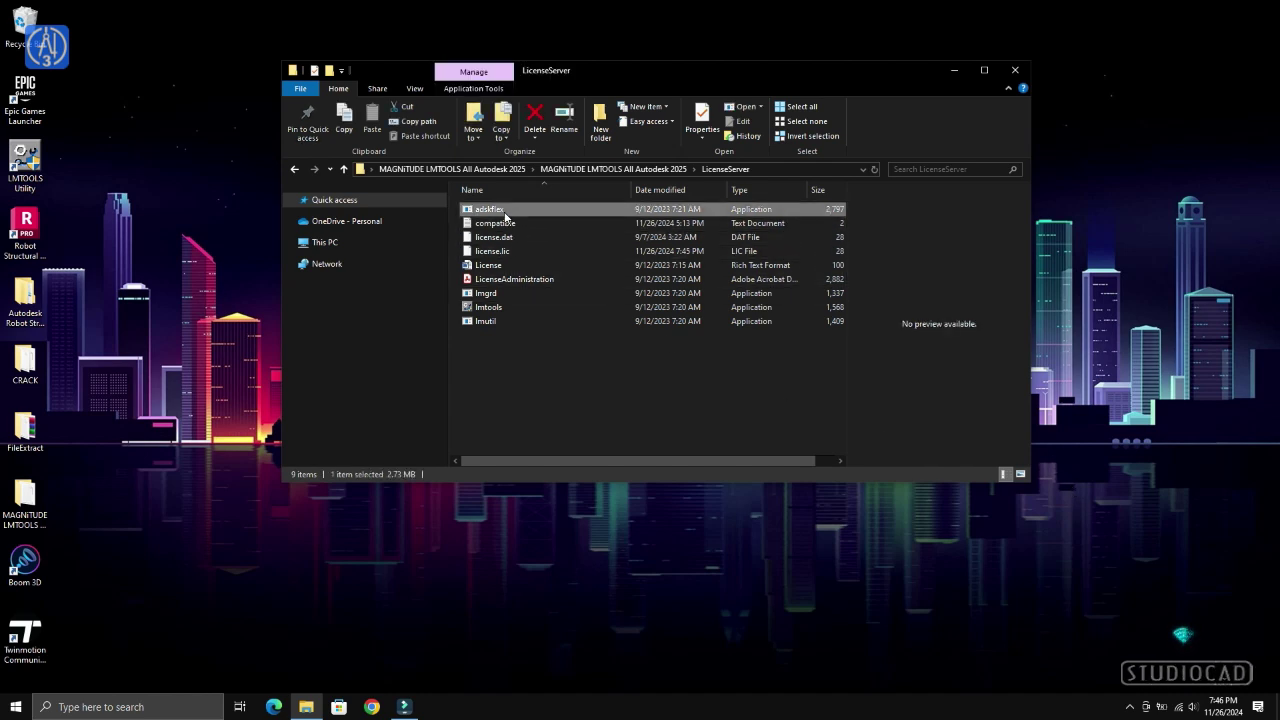
ctrl+click(512, 250)
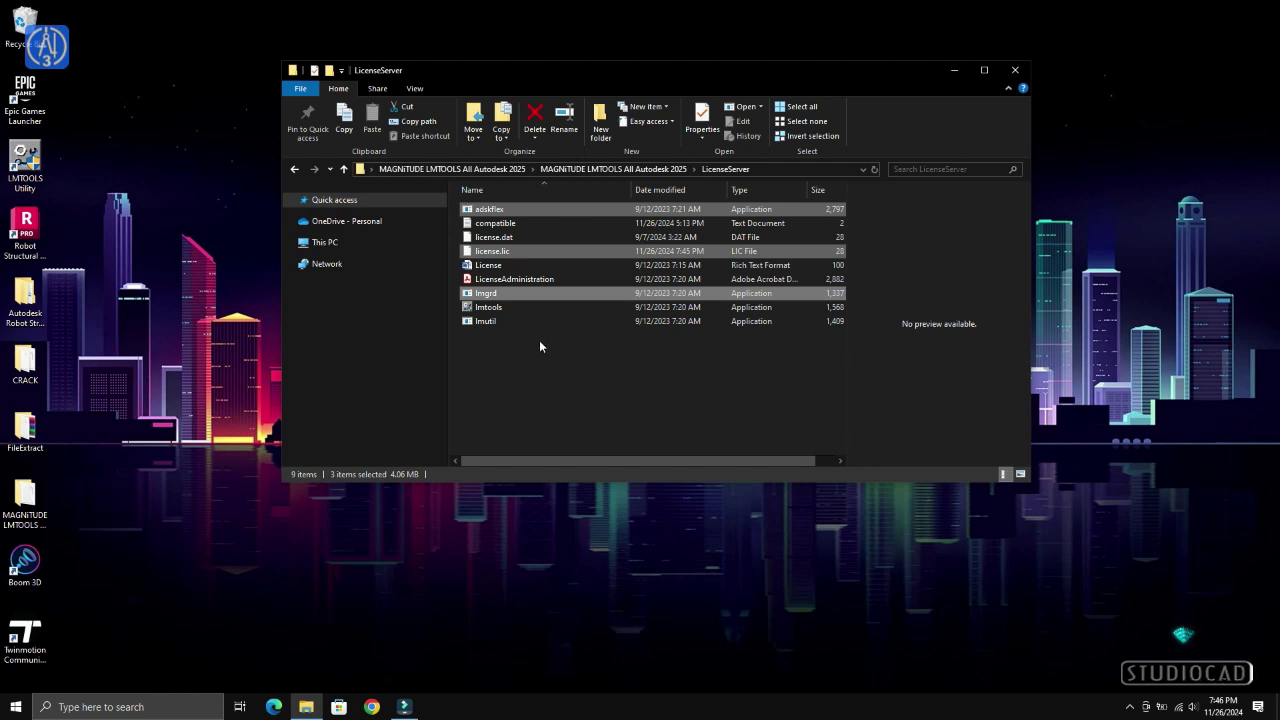
ctrl+click(491, 324)
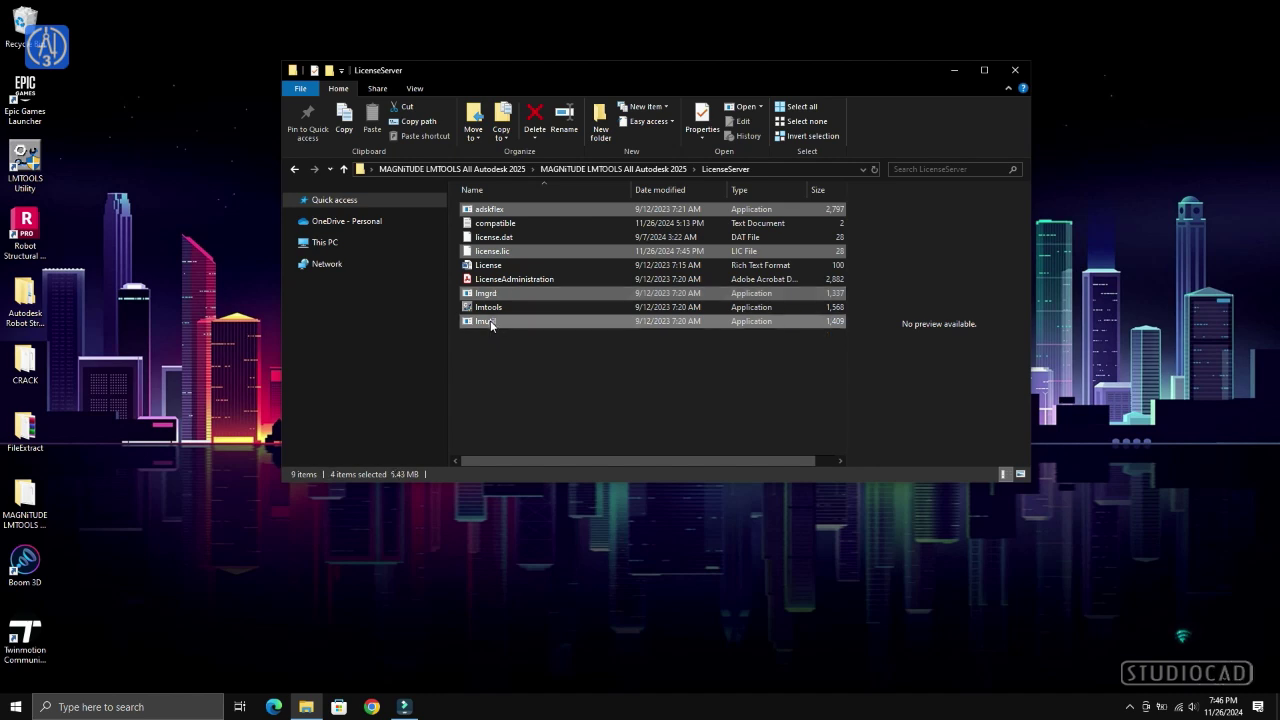
right_click(491, 324)
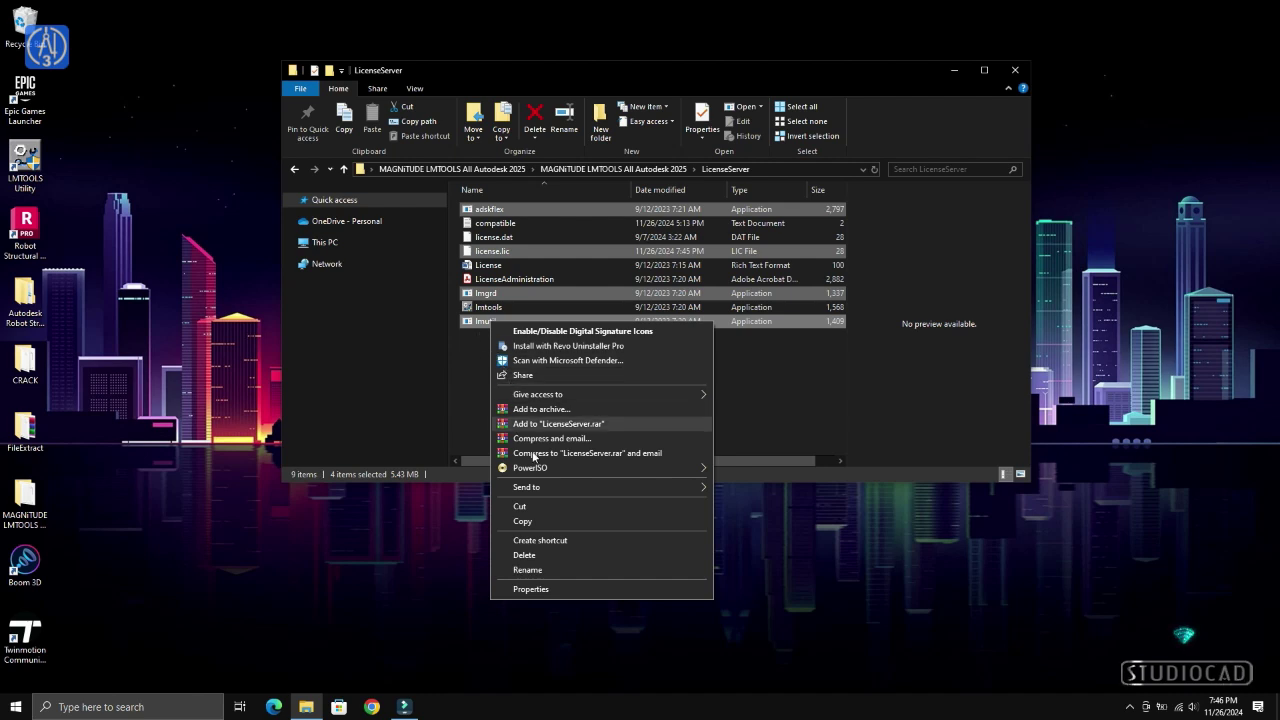
click(550, 521)
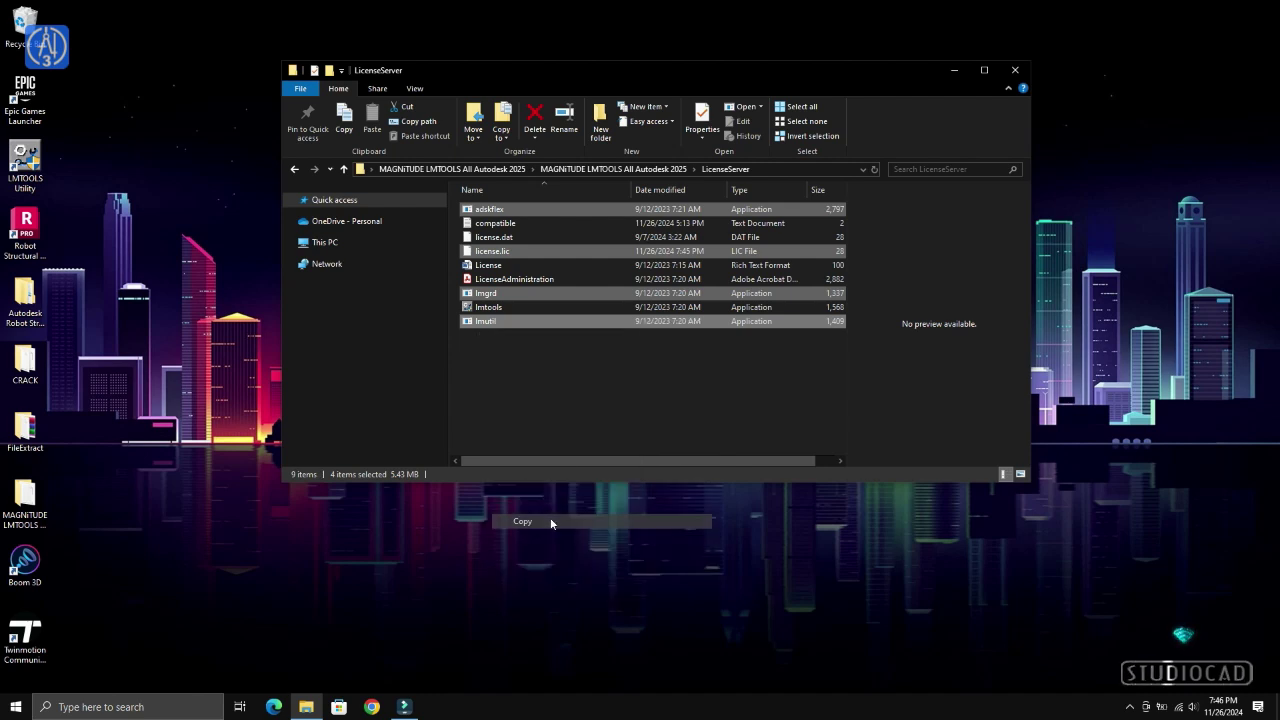
right_click(38, 170)
Paste the four files into Network License Manager, replacing duplicates, and close both folder windows
click(75, 185)
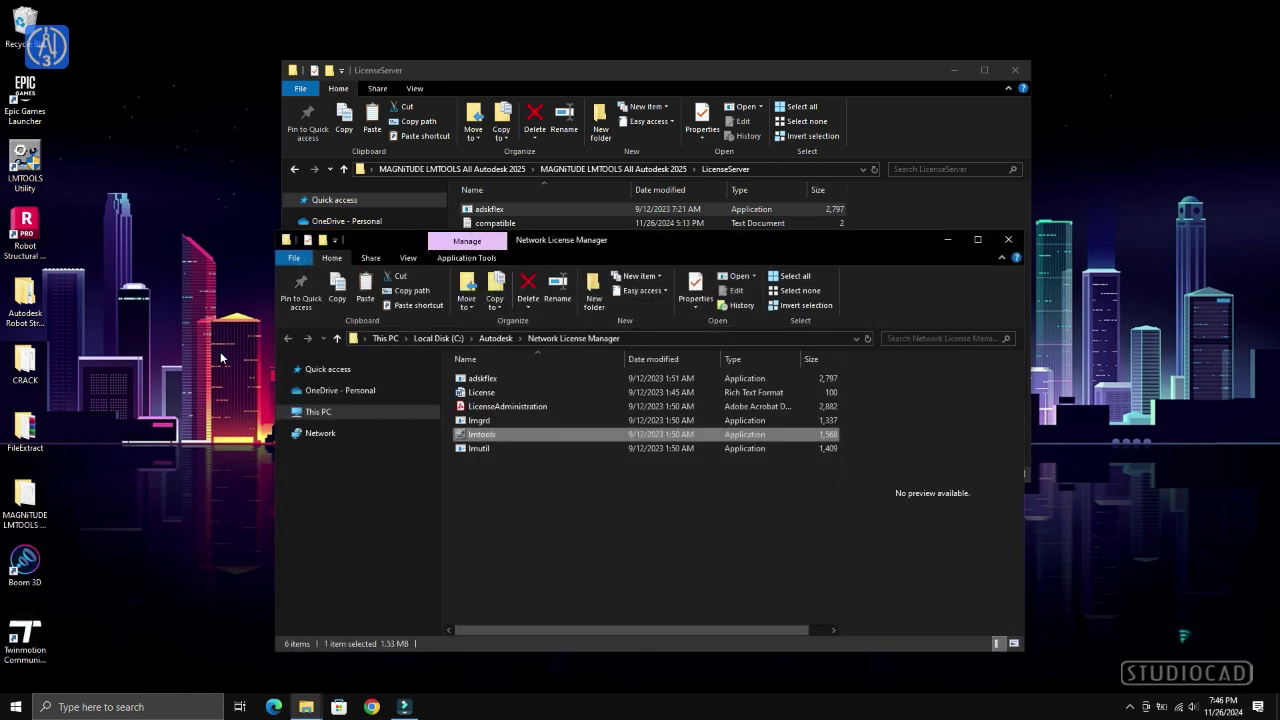
click(476, 536)
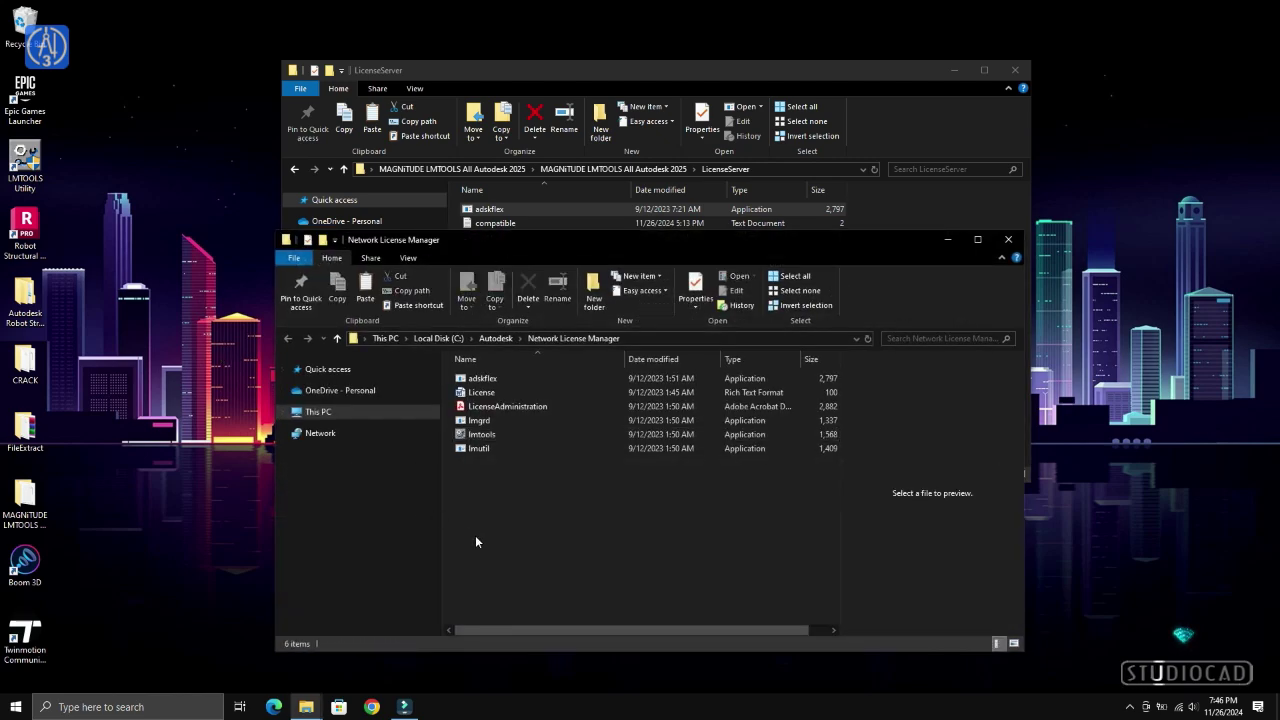
right_click(476, 536)
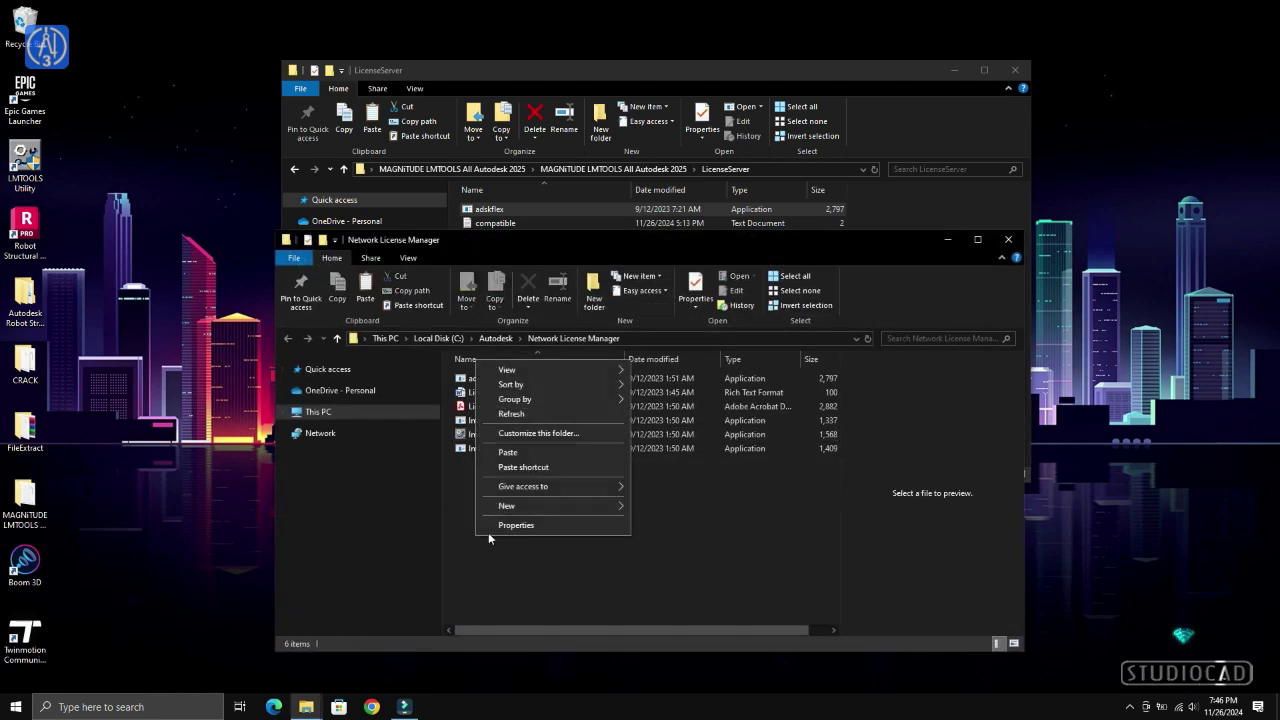
click(530, 451)
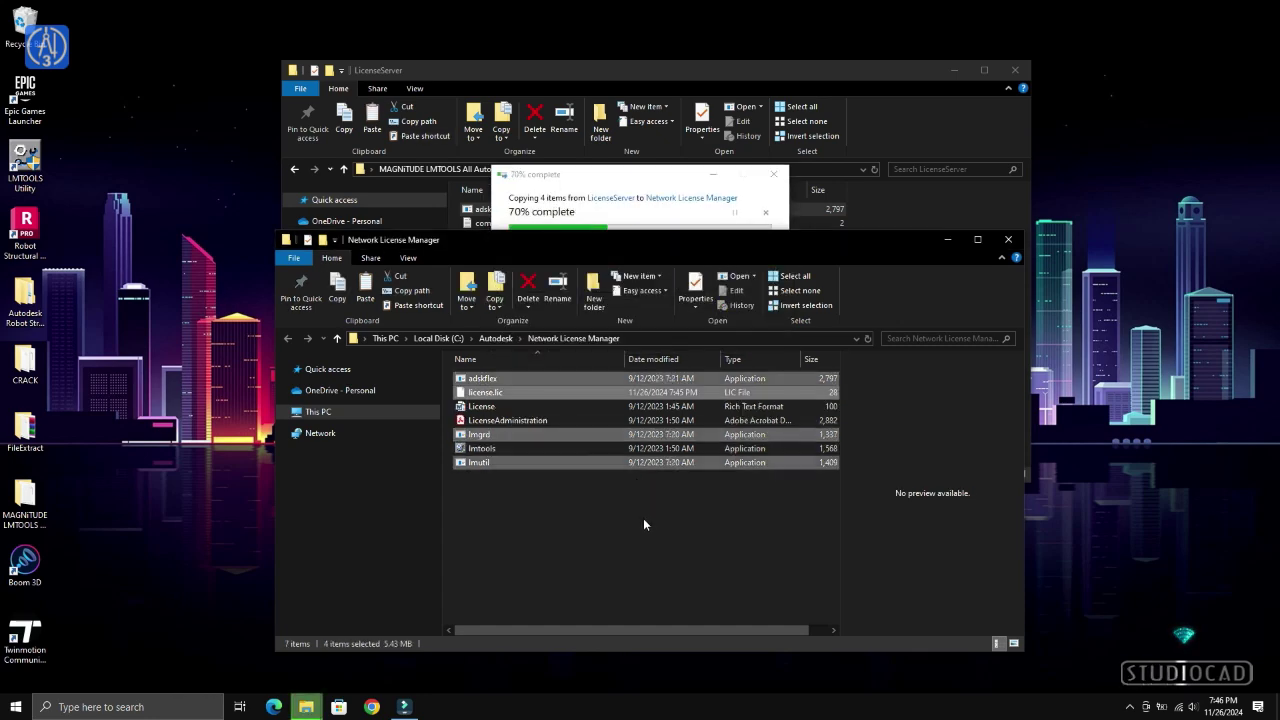
click(1017, 240)
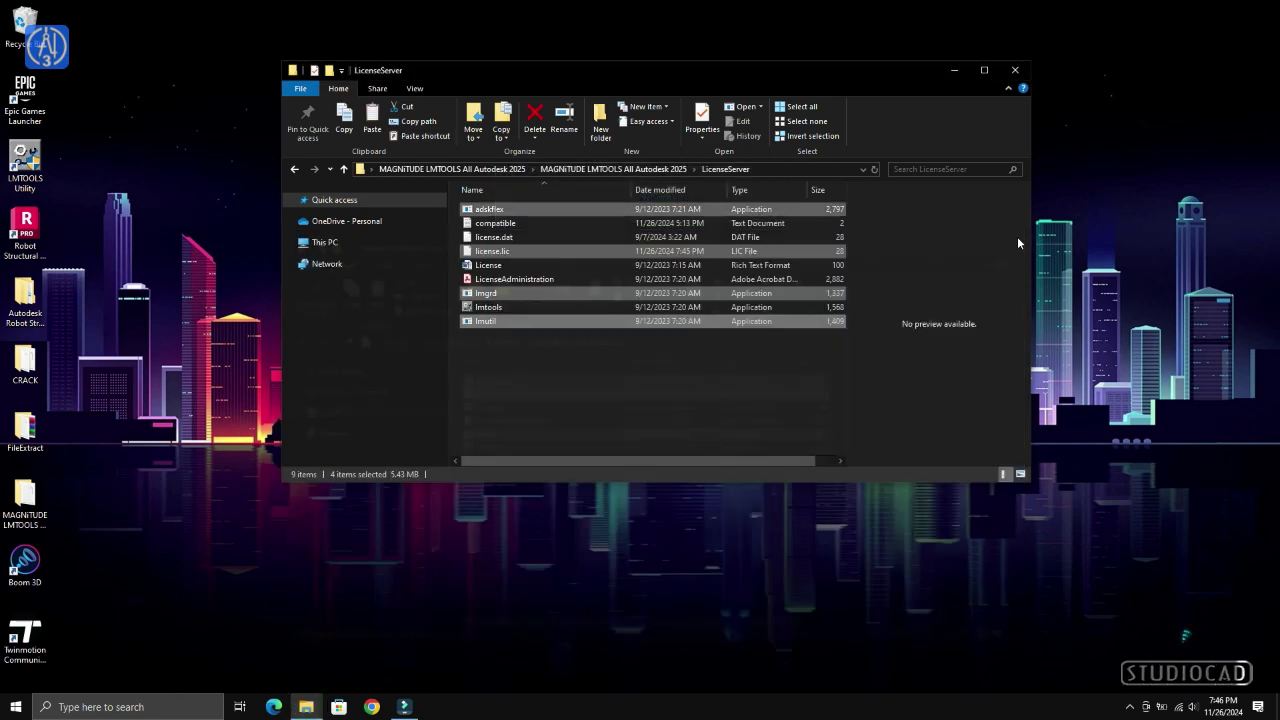
click(1017, 72)
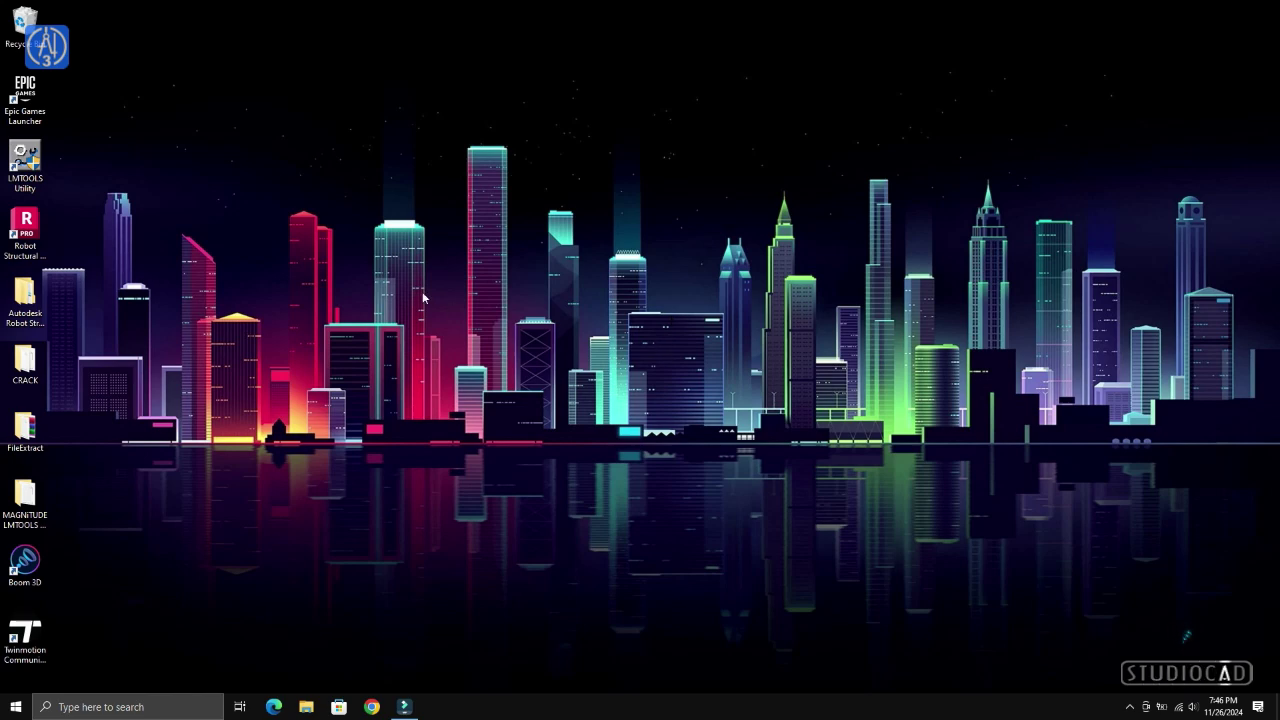
Run LMTOOLS Utility as administrator and select the Flexlm Service 1 name on Config Services
right_click(31, 162)
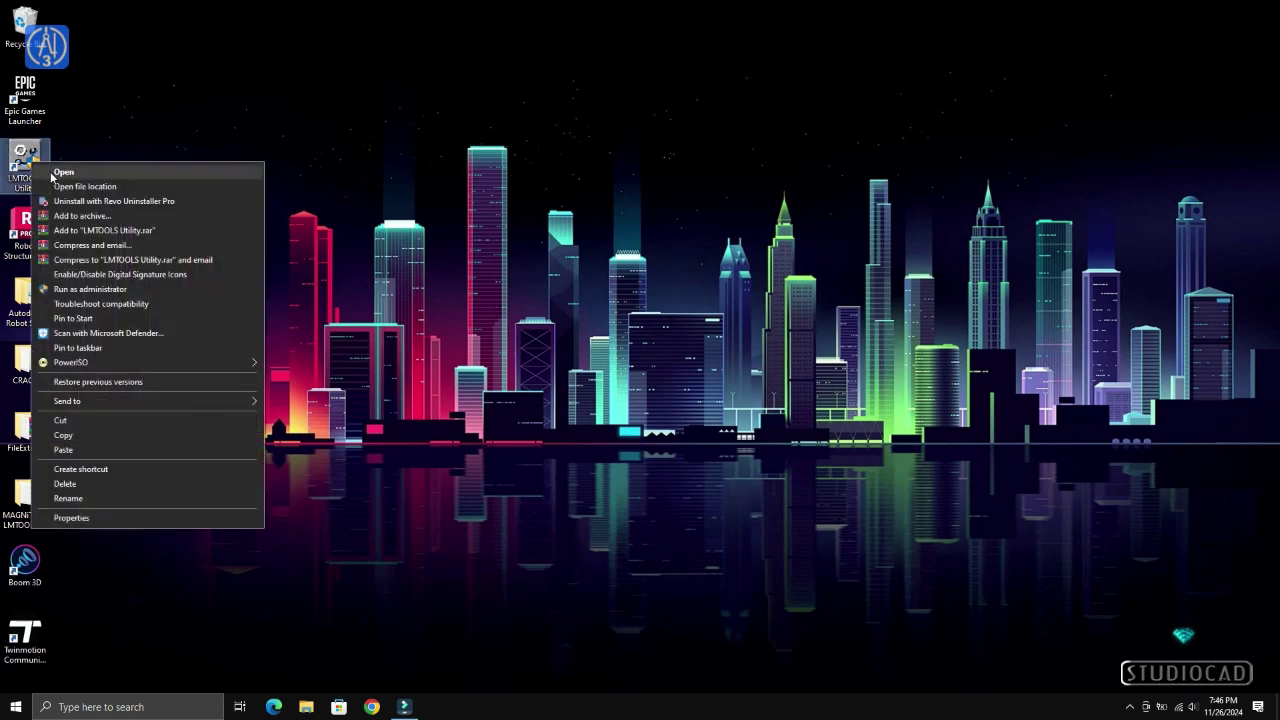
click(90, 289)
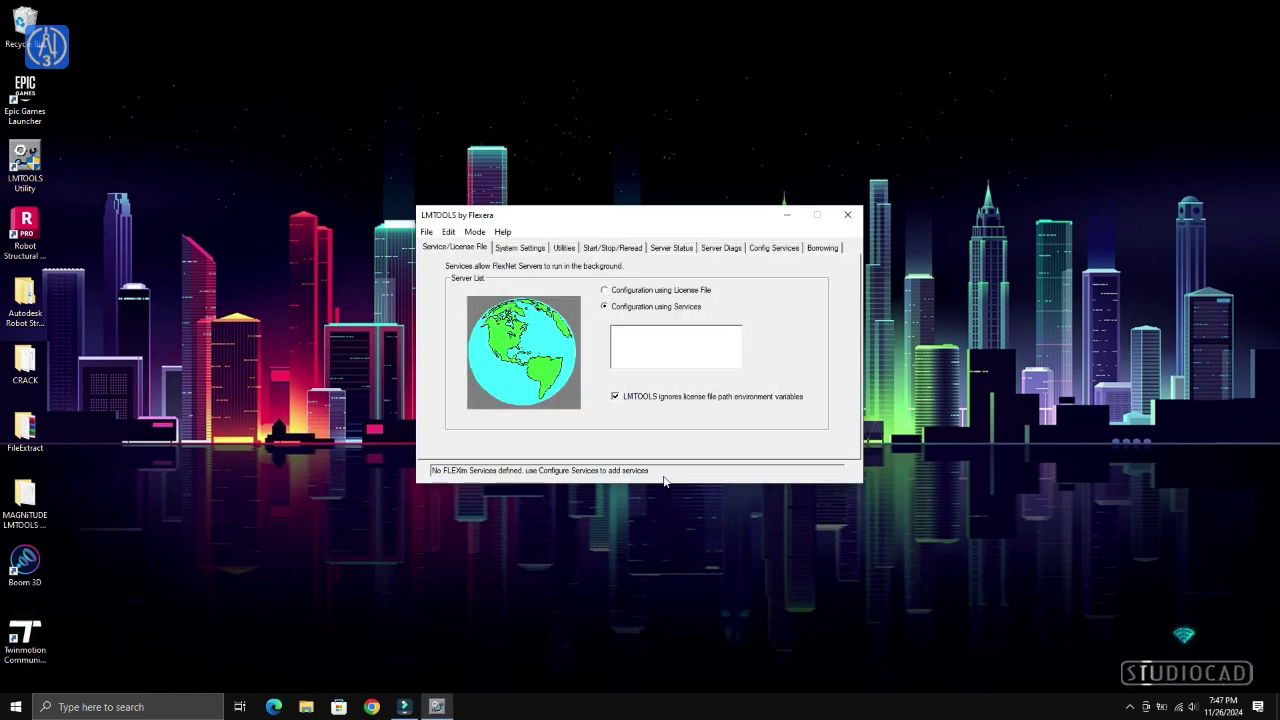
click(786, 250)
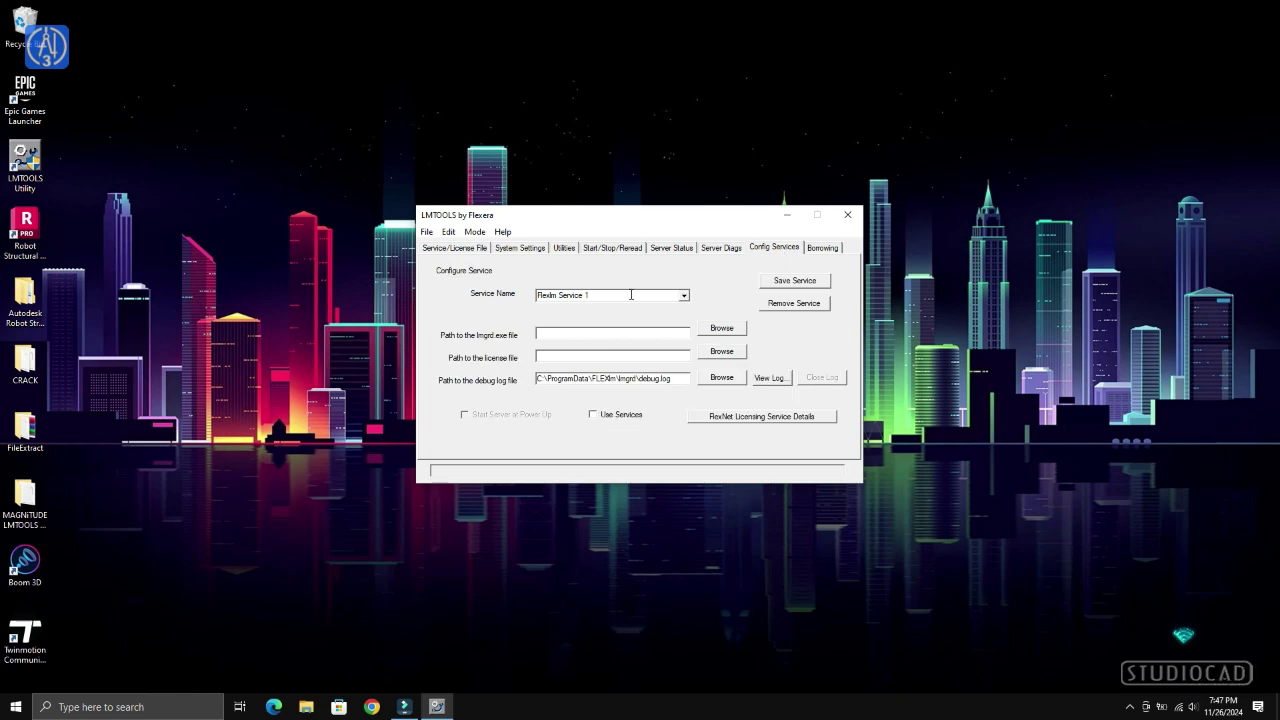
click(631, 294)
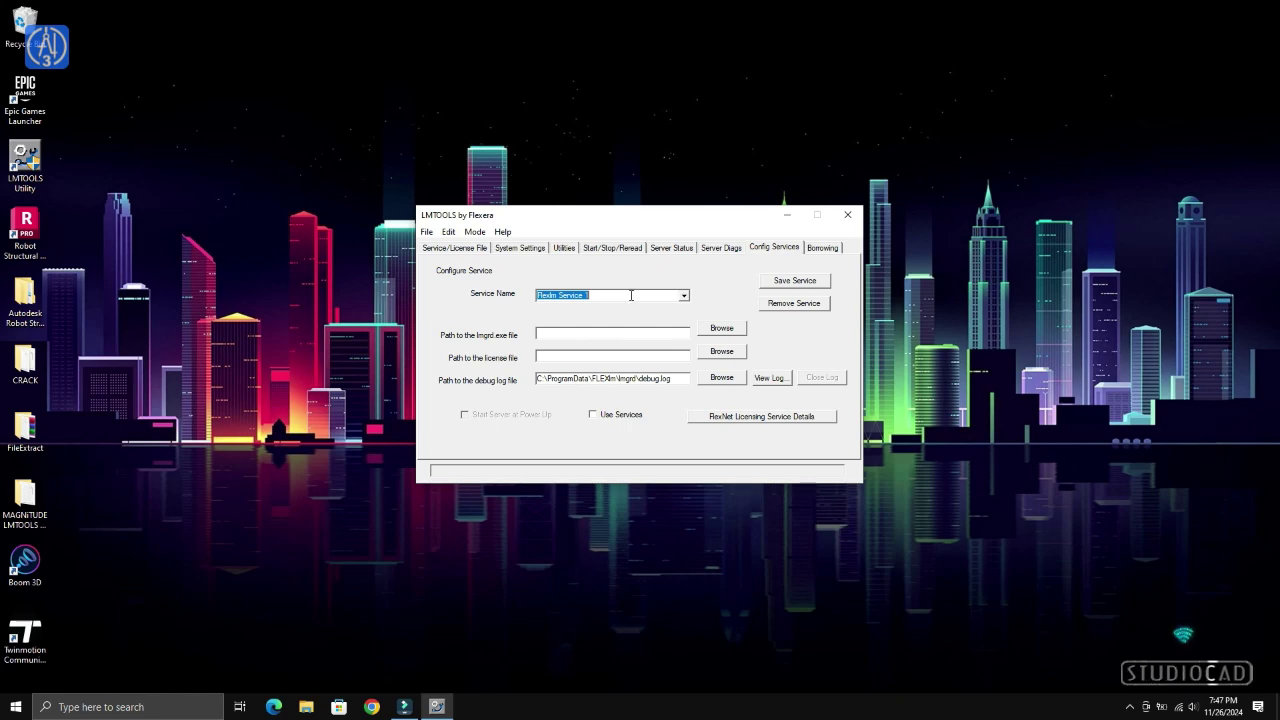
Name the service 'Autodesk' and set its paths to lmgrd.exe and license.lic
text(Aut)
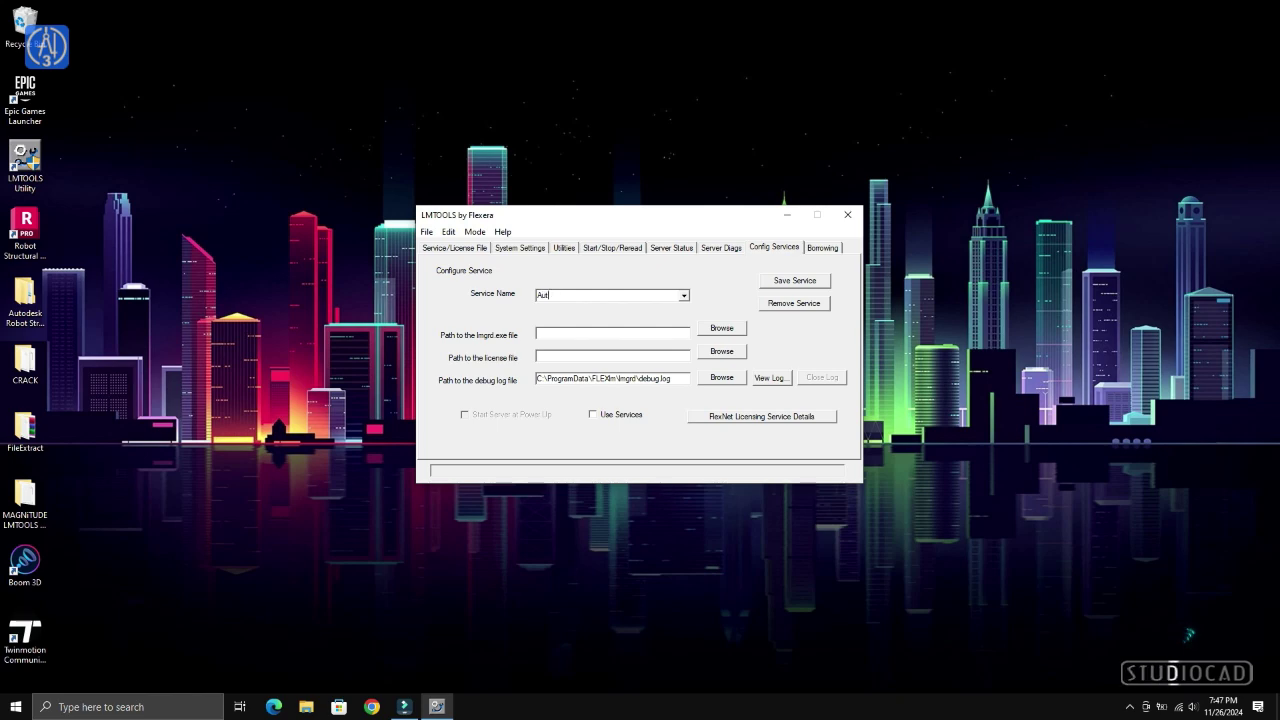
text(odesk)
click(722, 328)
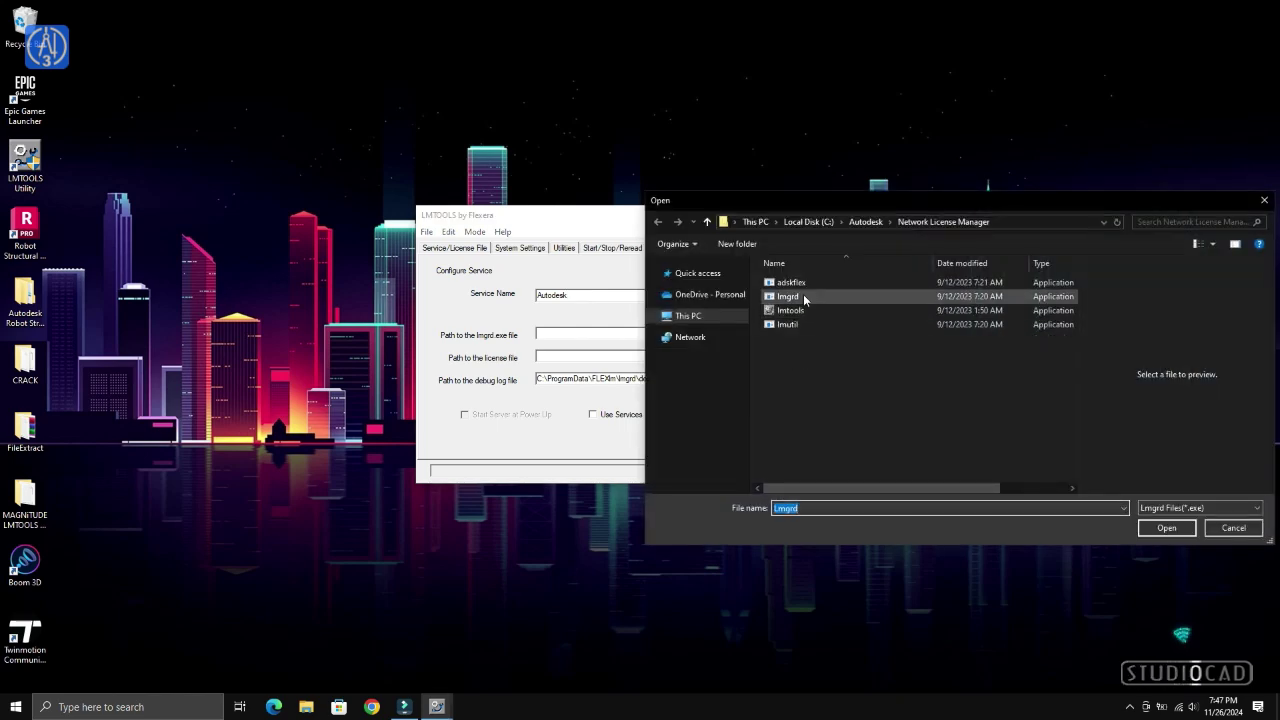
click(801, 296)
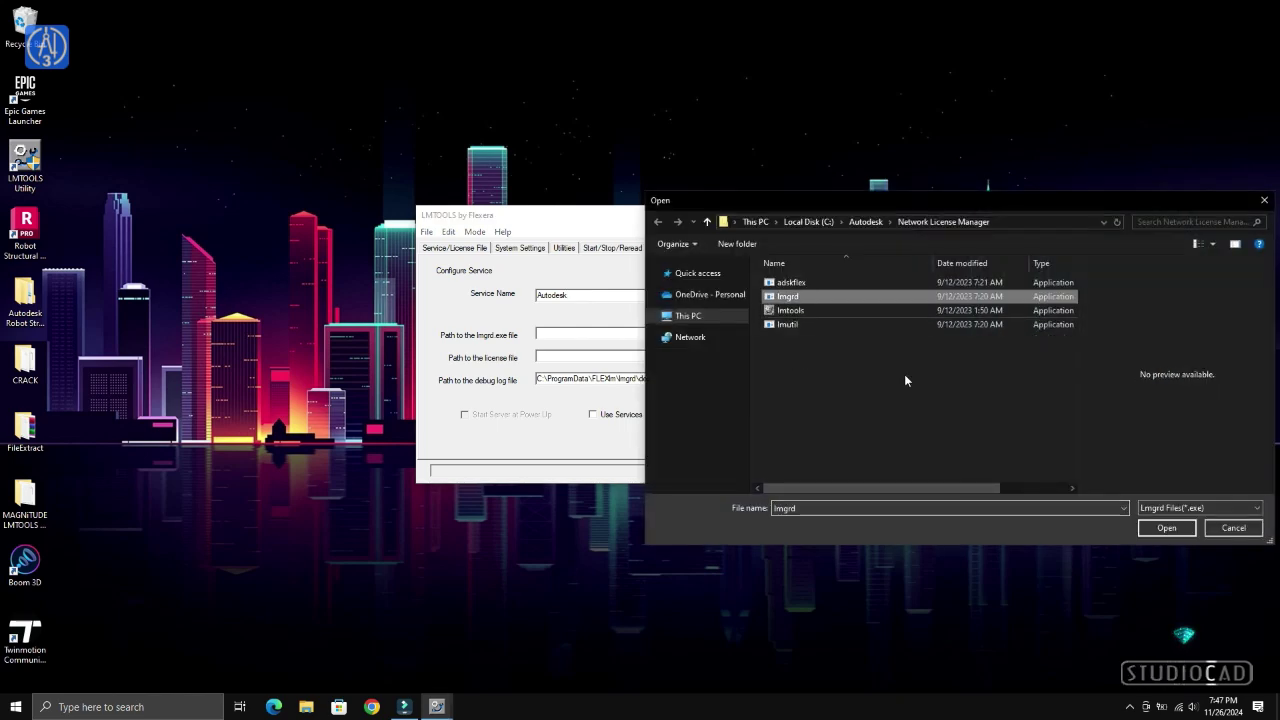
click(1168, 529)
click(710, 352)
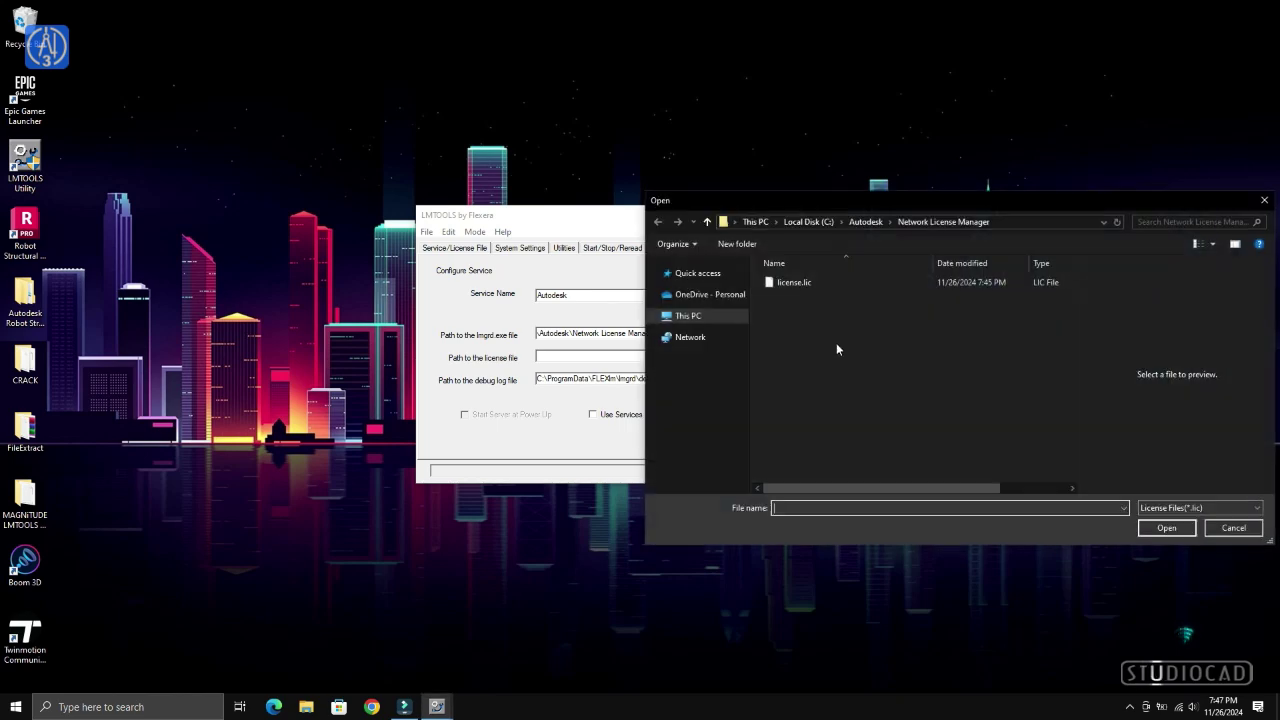
click(797, 282)
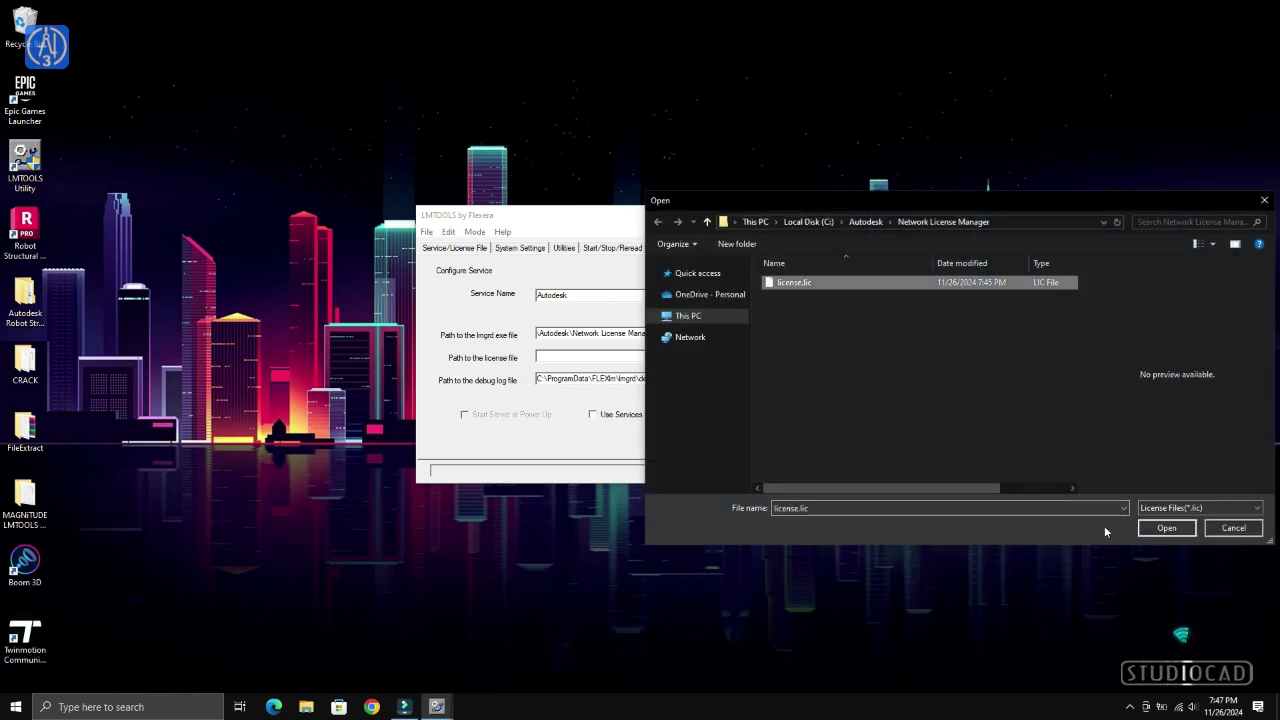
click(1170, 528)
Enable Use Services and Start Server at Power Up, then save the Autodesk service
click(592, 414)
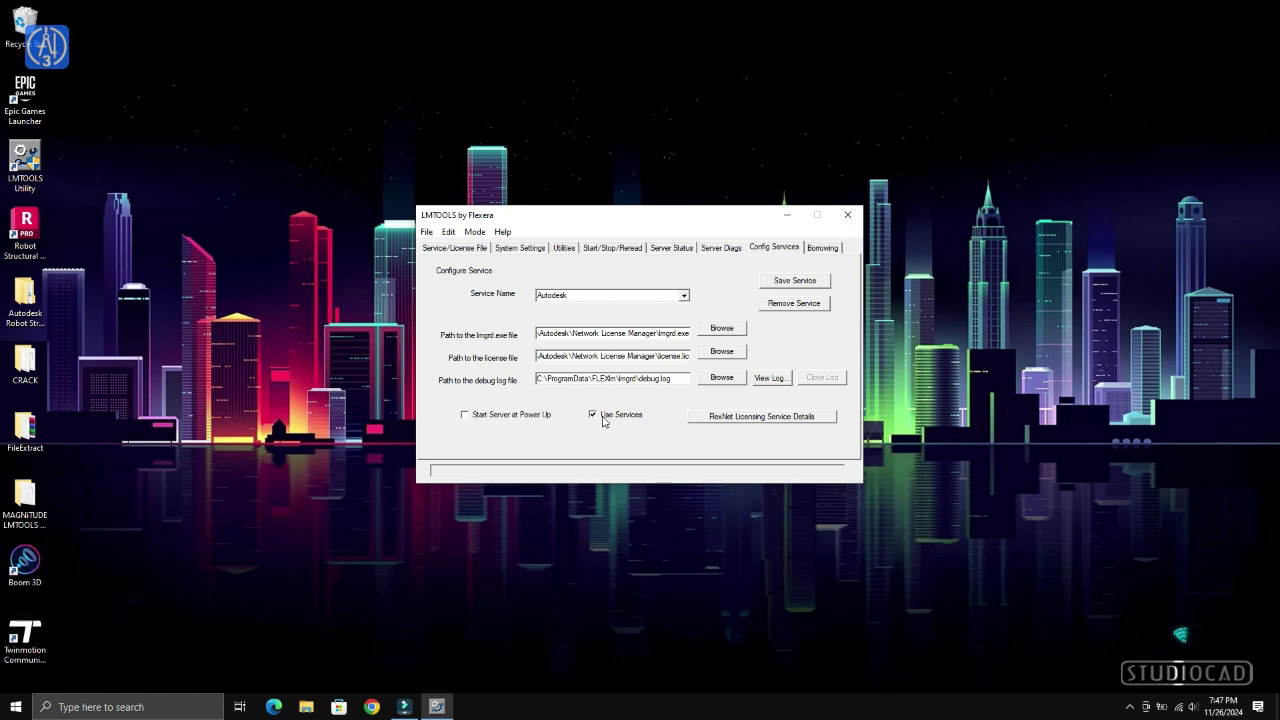
click(464, 414)
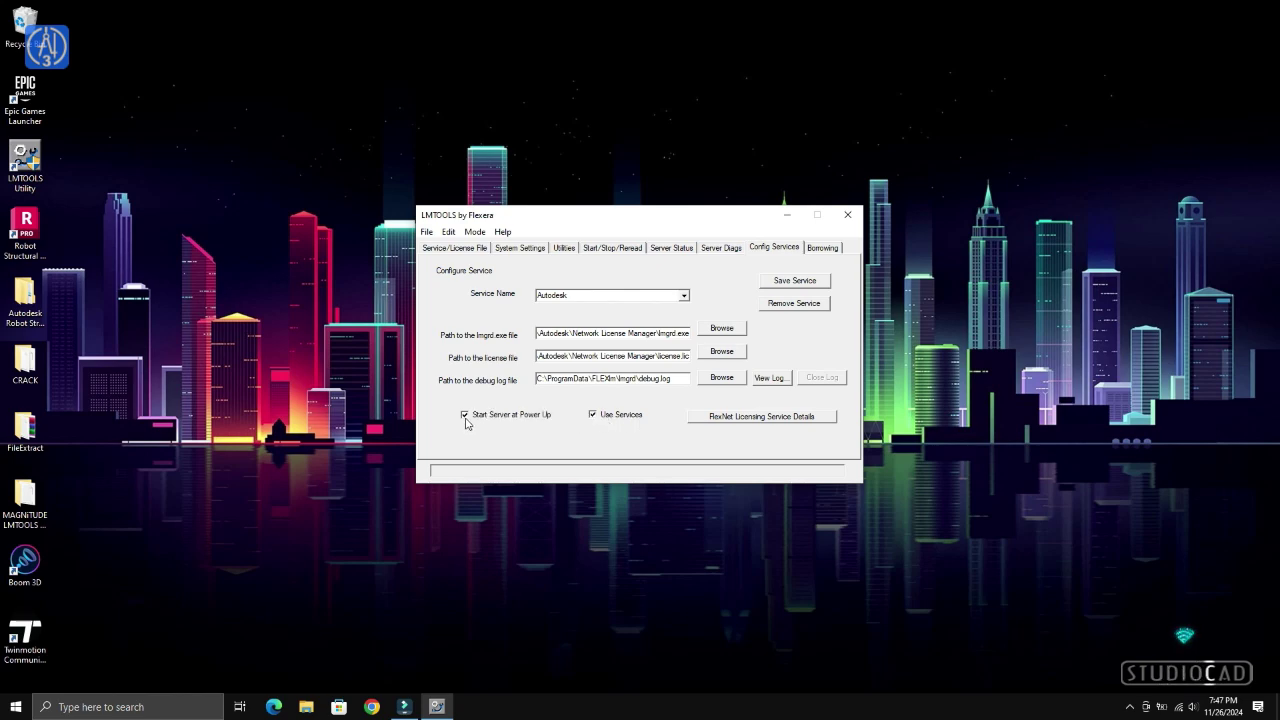
click(815, 286)
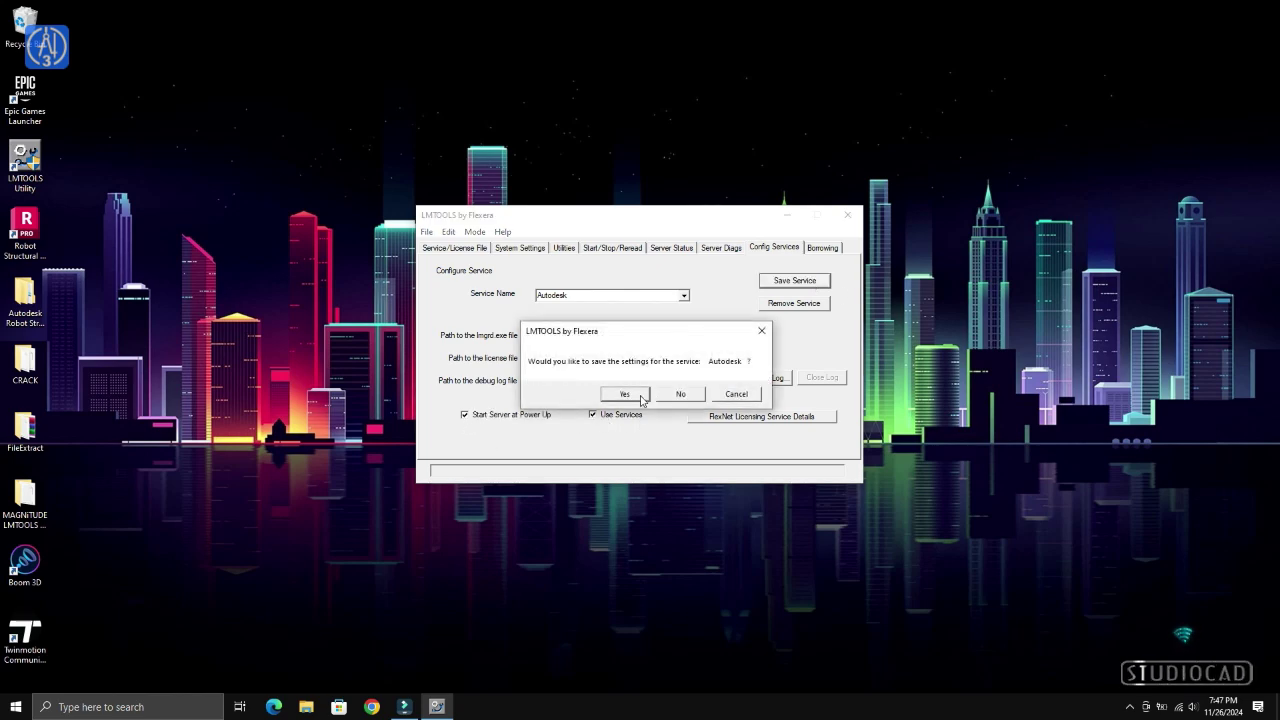
click(625, 392)
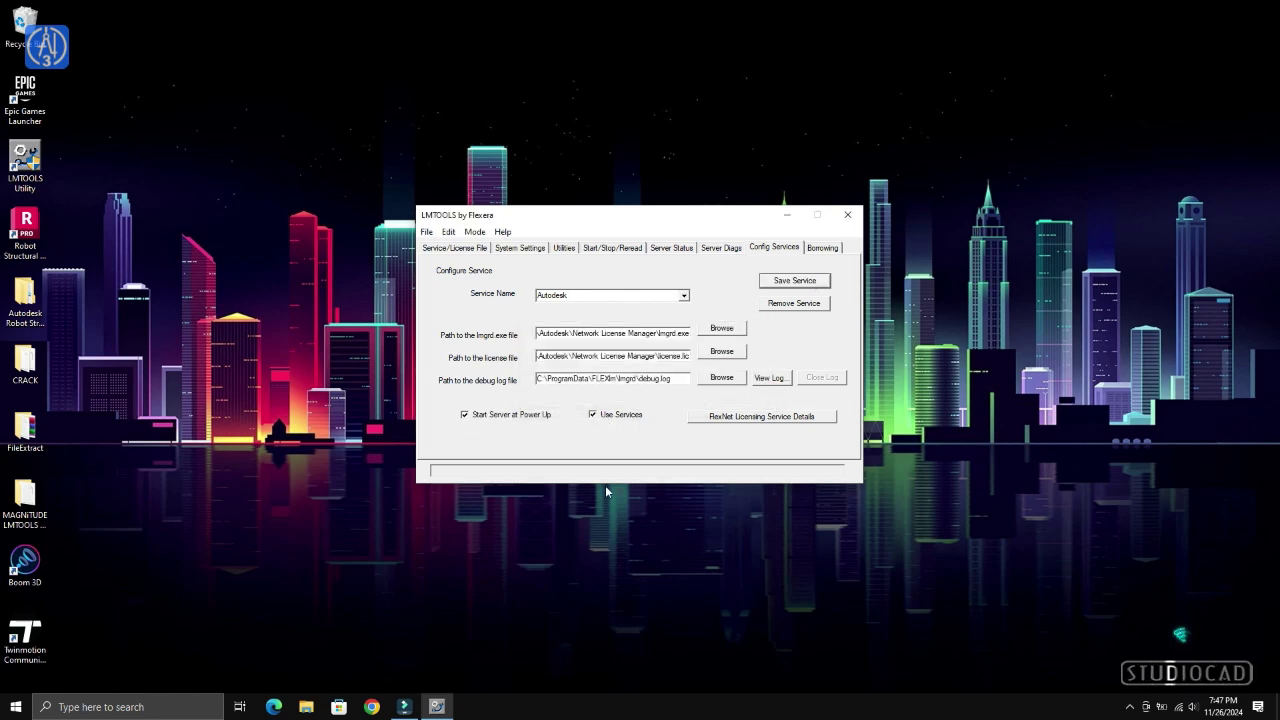
click(454, 247)
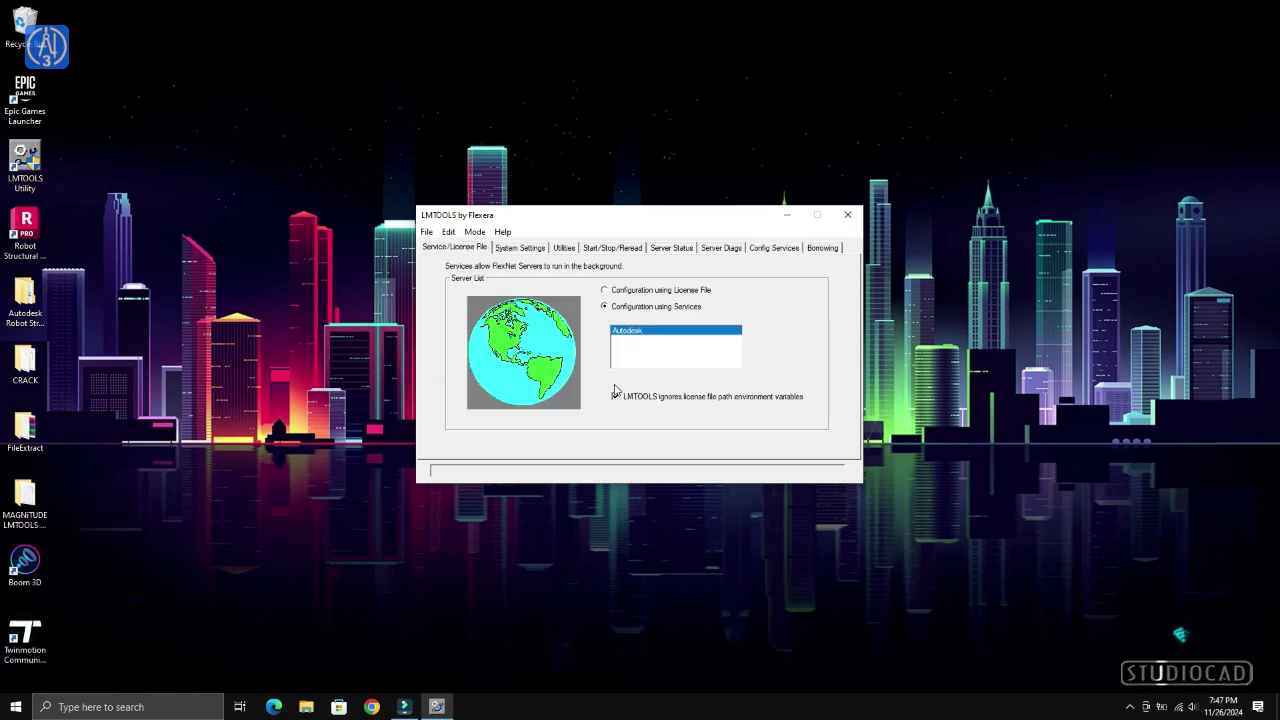
Start the Autodesk license server and reread its license file from Start/Stop/Reread
click(606, 248)
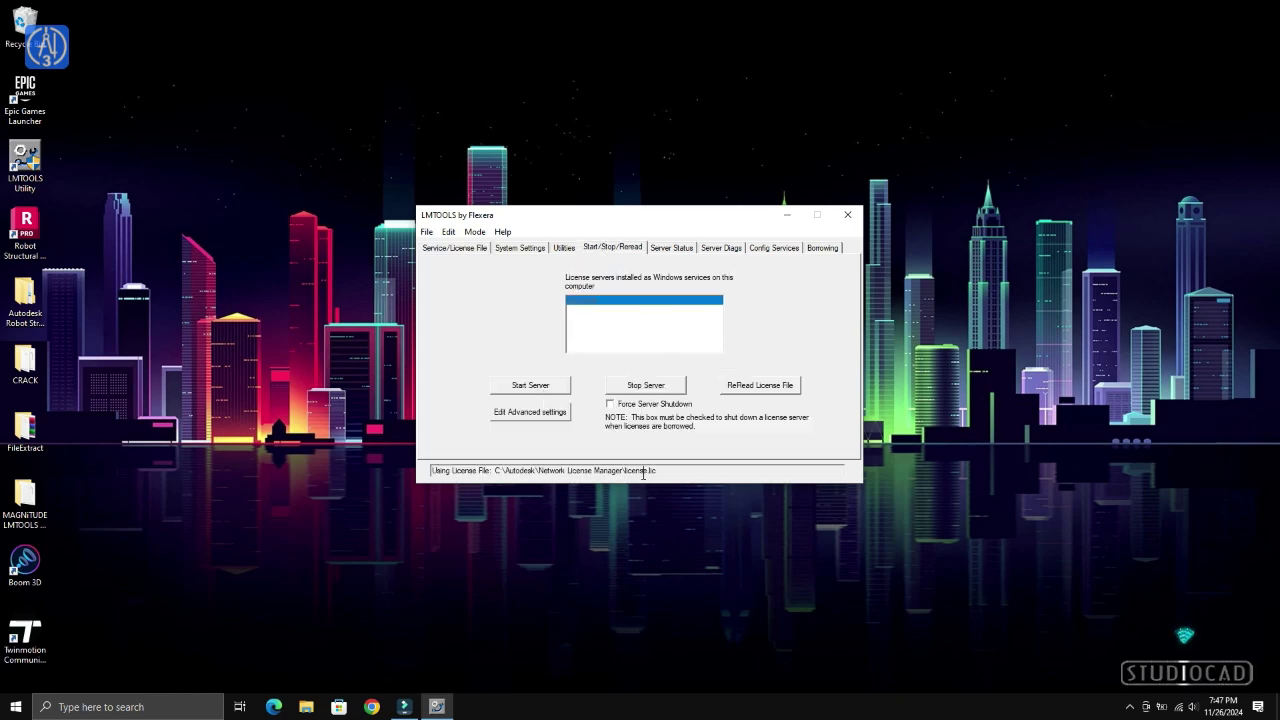
drag(668, 470, 478, 470)
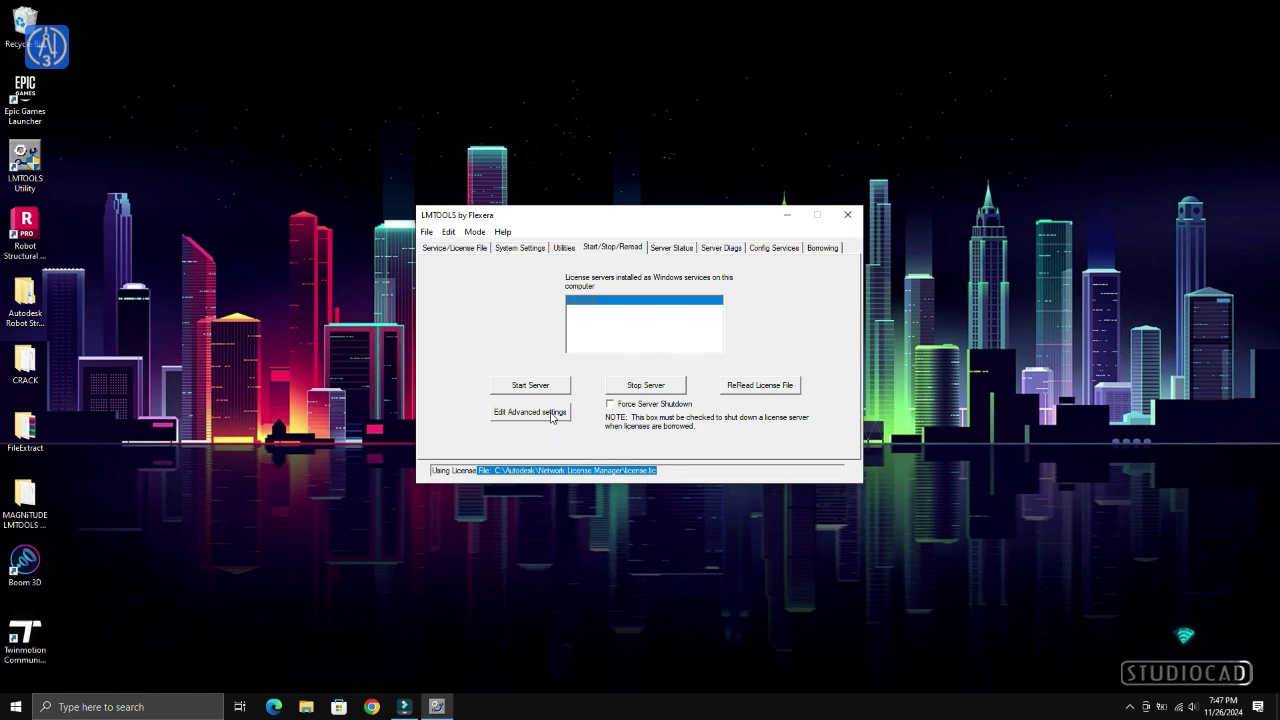
click(535, 385)
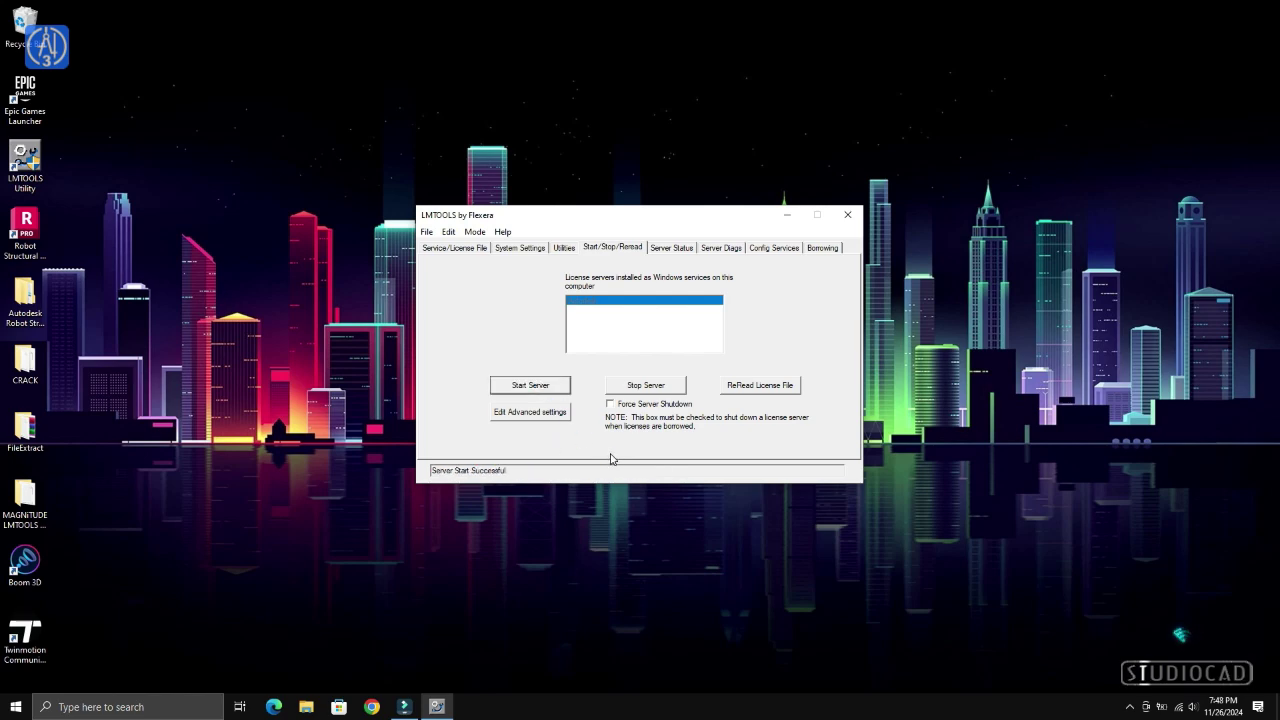
click(750, 389)
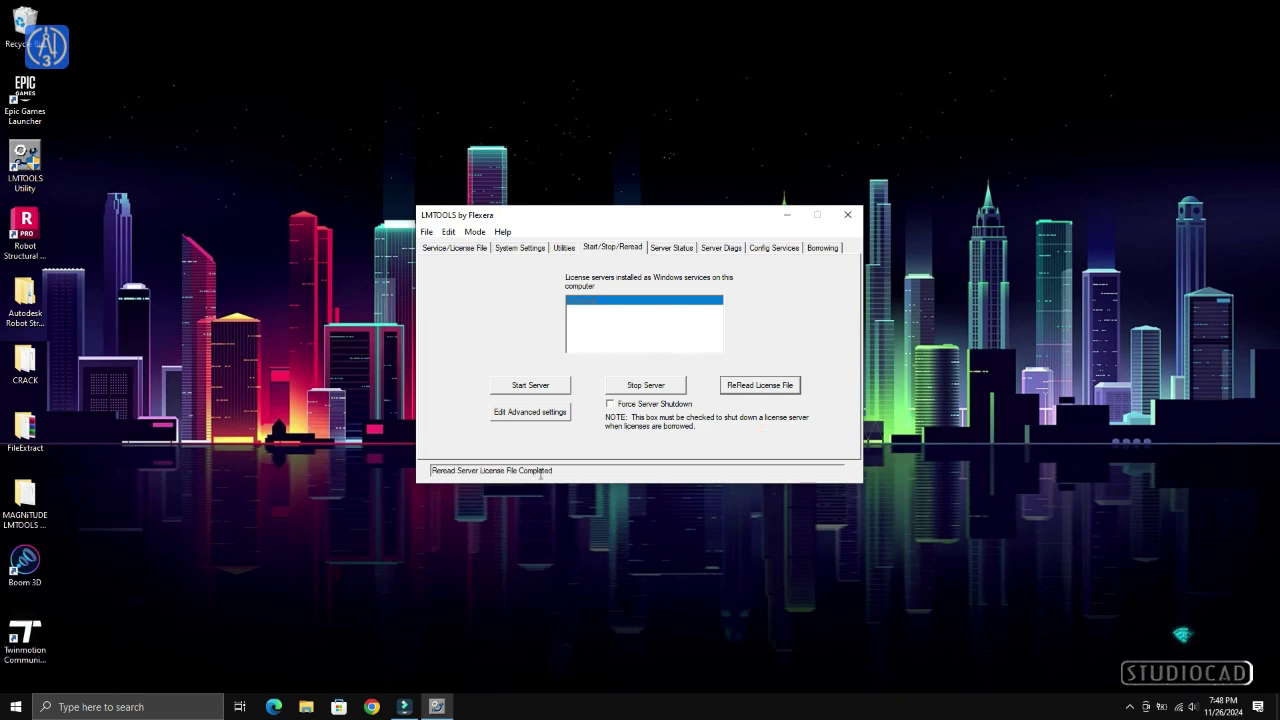
Run a Server Status enquiry to check the license server and license.lic, then minimize LMTOOLS
drag(557, 472, 432, 472)
click(580, 474)
click(671, 247)
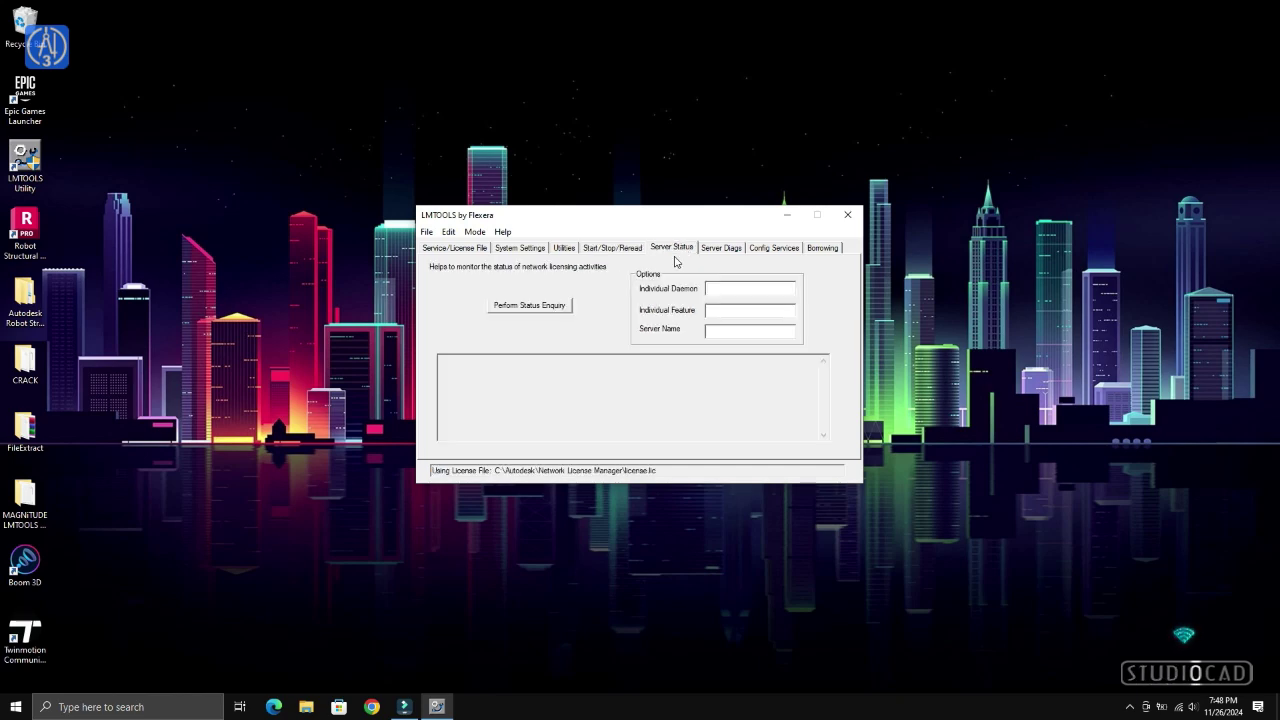
click(562, 306)
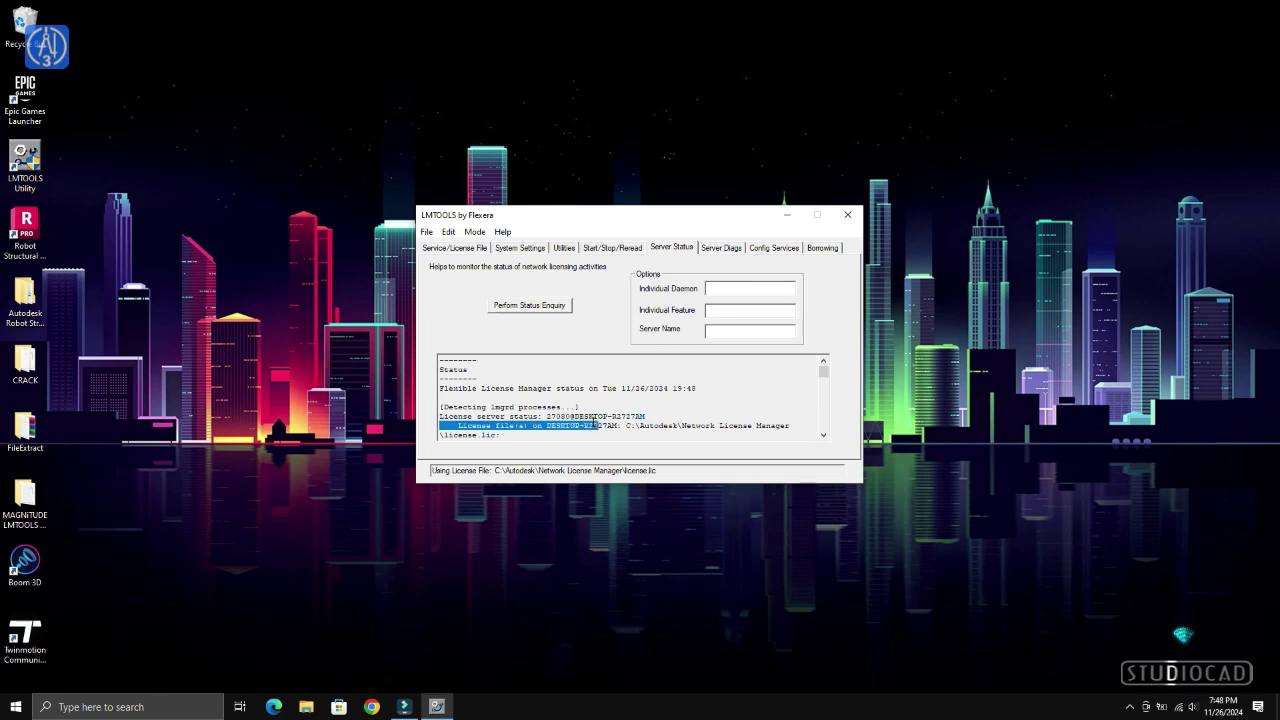
drag(606, 418, 546, 416)
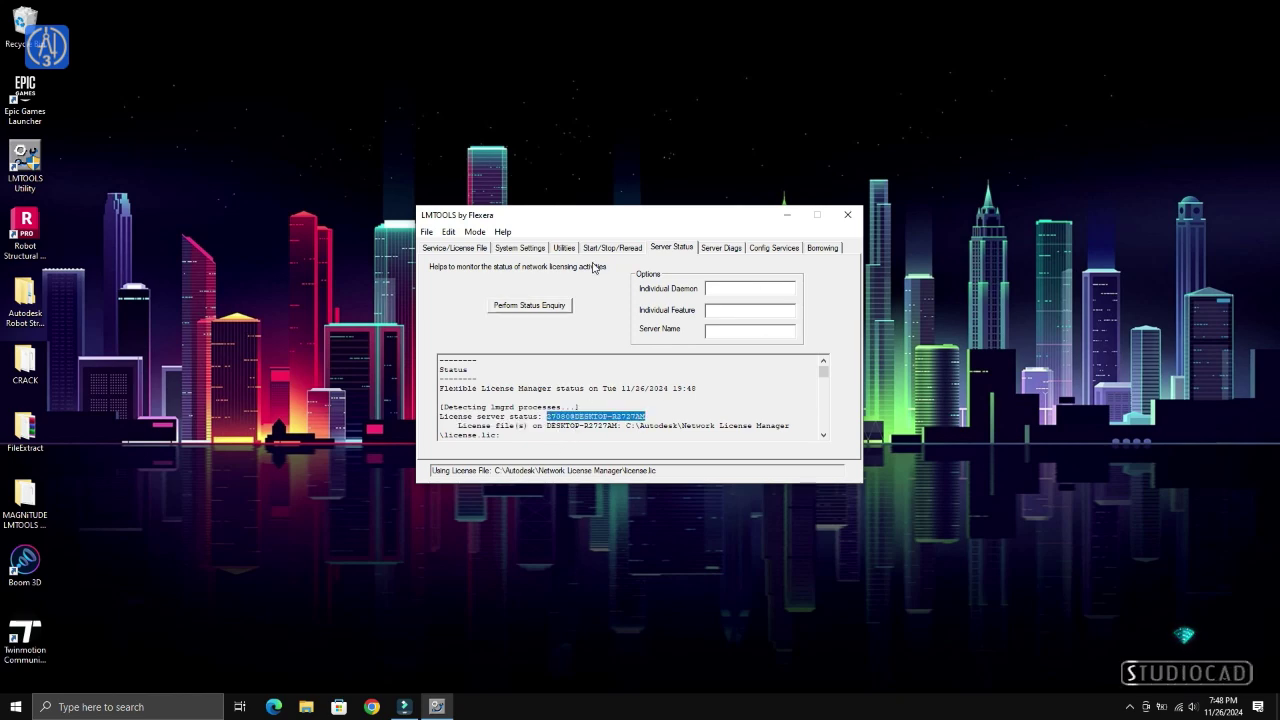
click(787, 214)
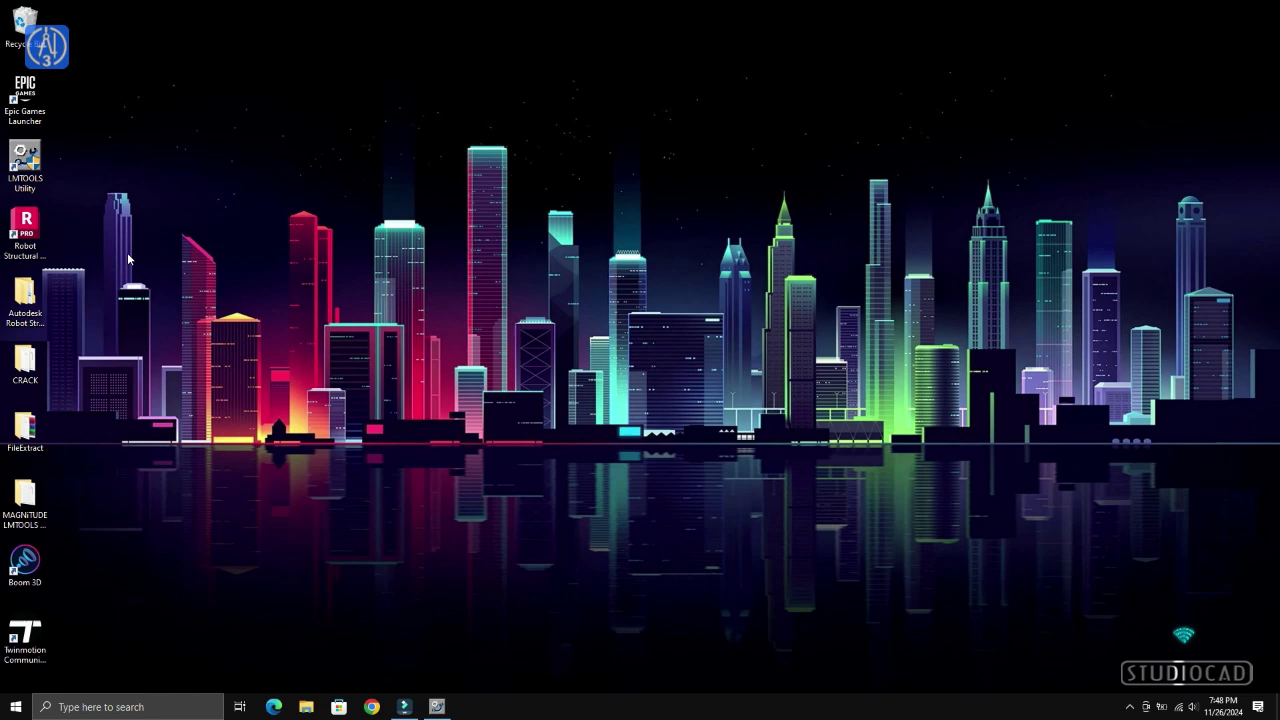
Launch Robot 2025, opt out of product-development data sharing, and choose Use a network license
right_click(46, 229)
click(60, 241)
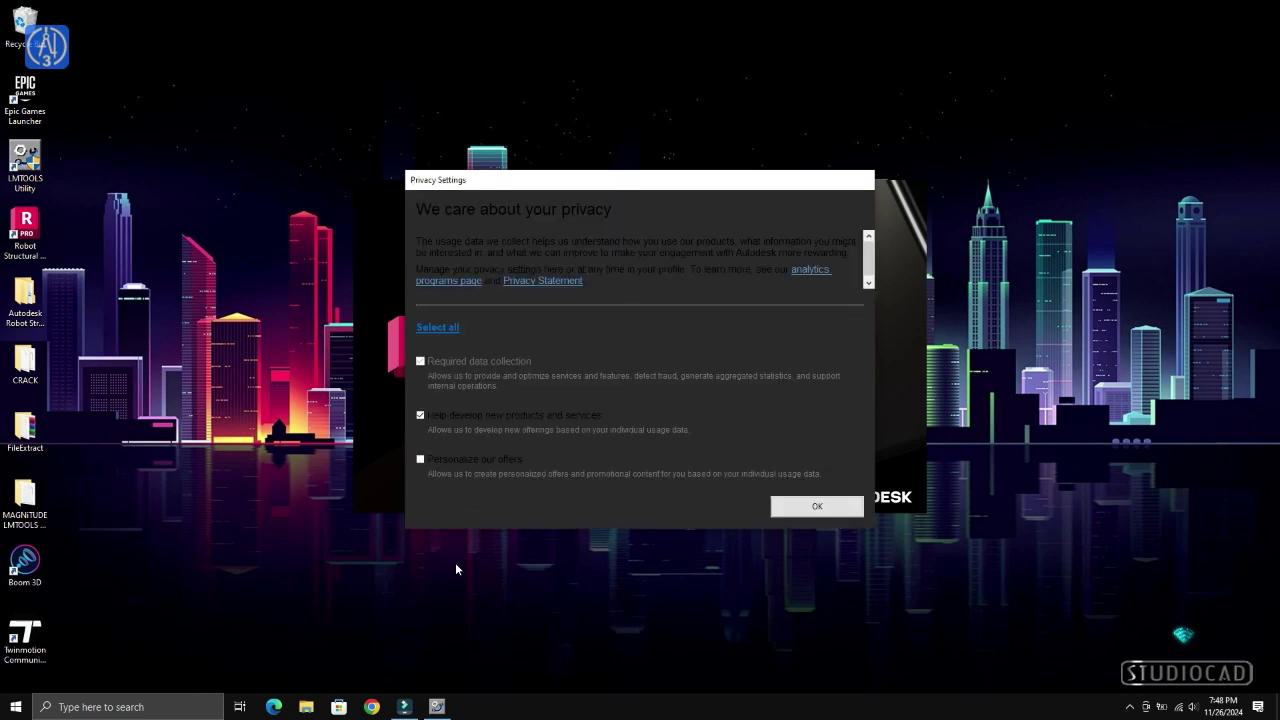
click(418, 432)
click(808, 506)
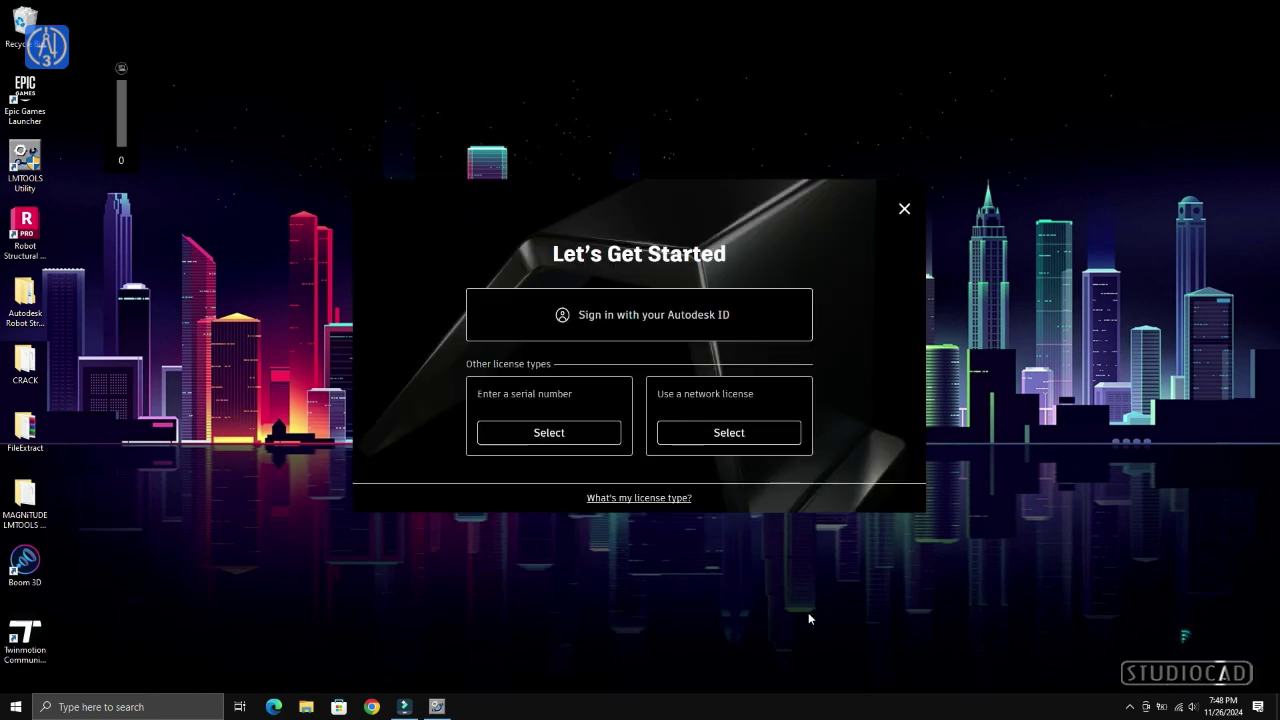
click(743, 433)
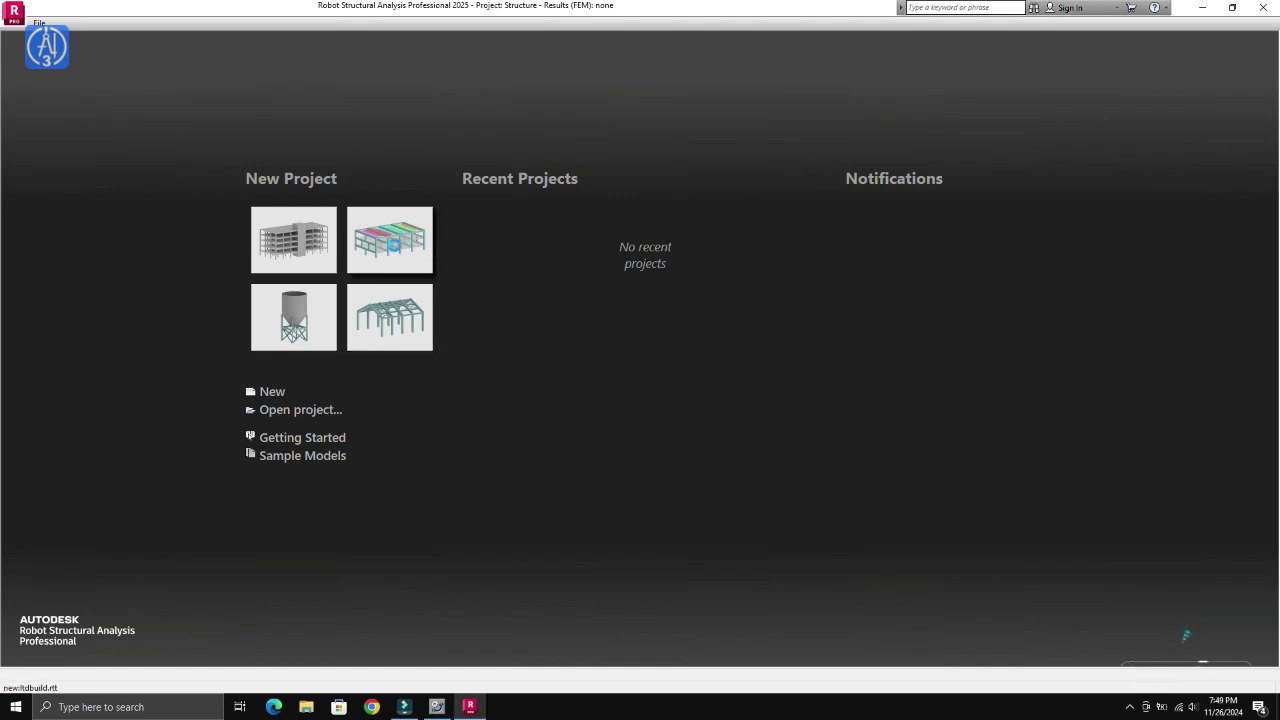
Start a new load take-down building project and open the About Robot dialog
click(394, 245)
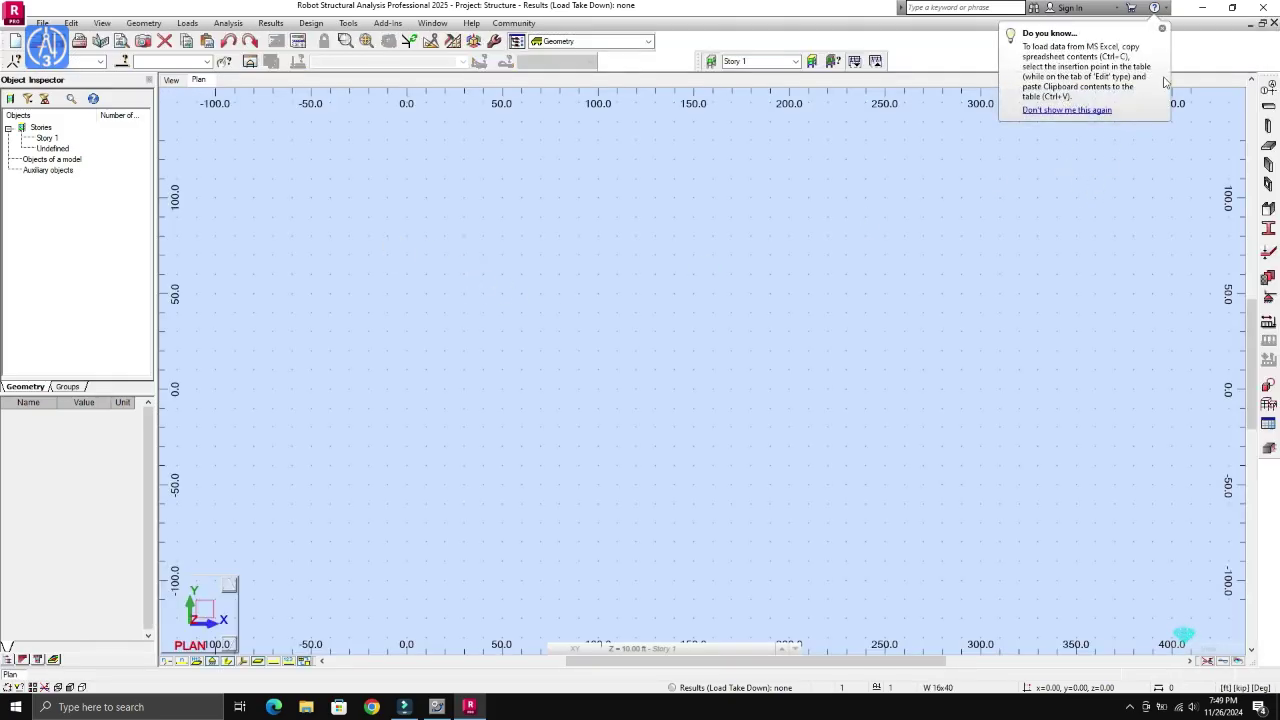
click(1166, 8)
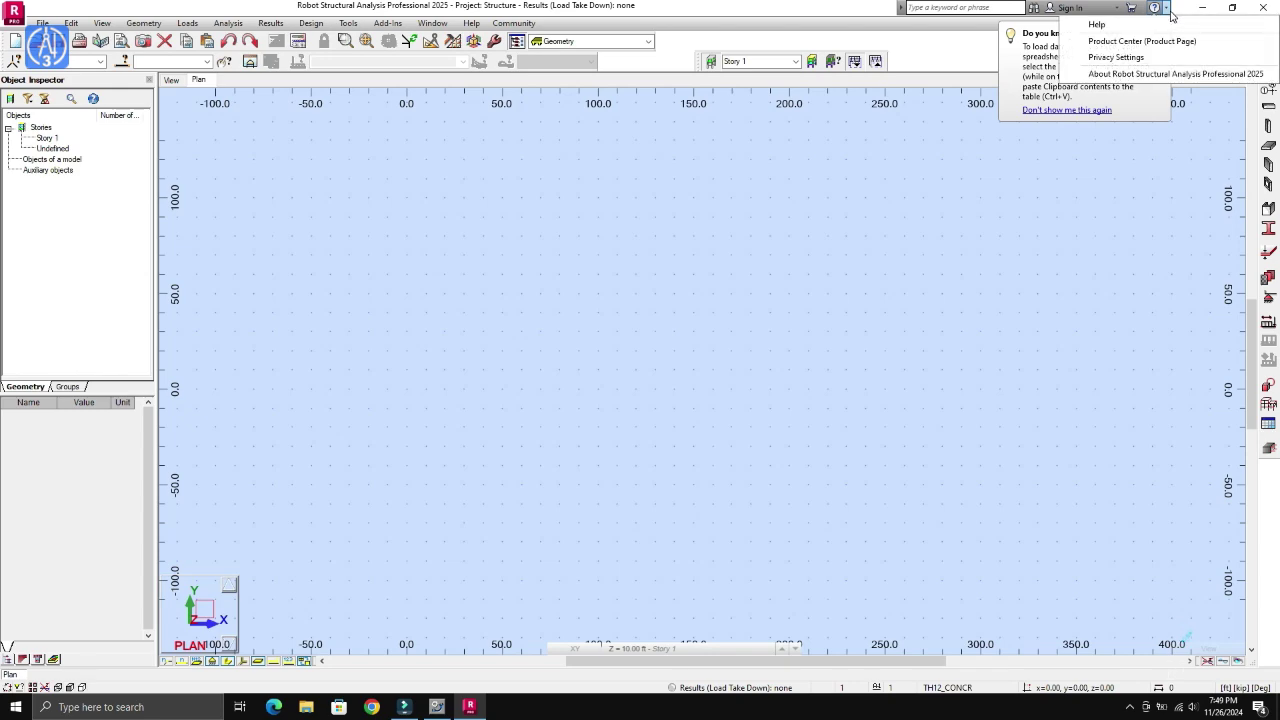
click(1180, 54)
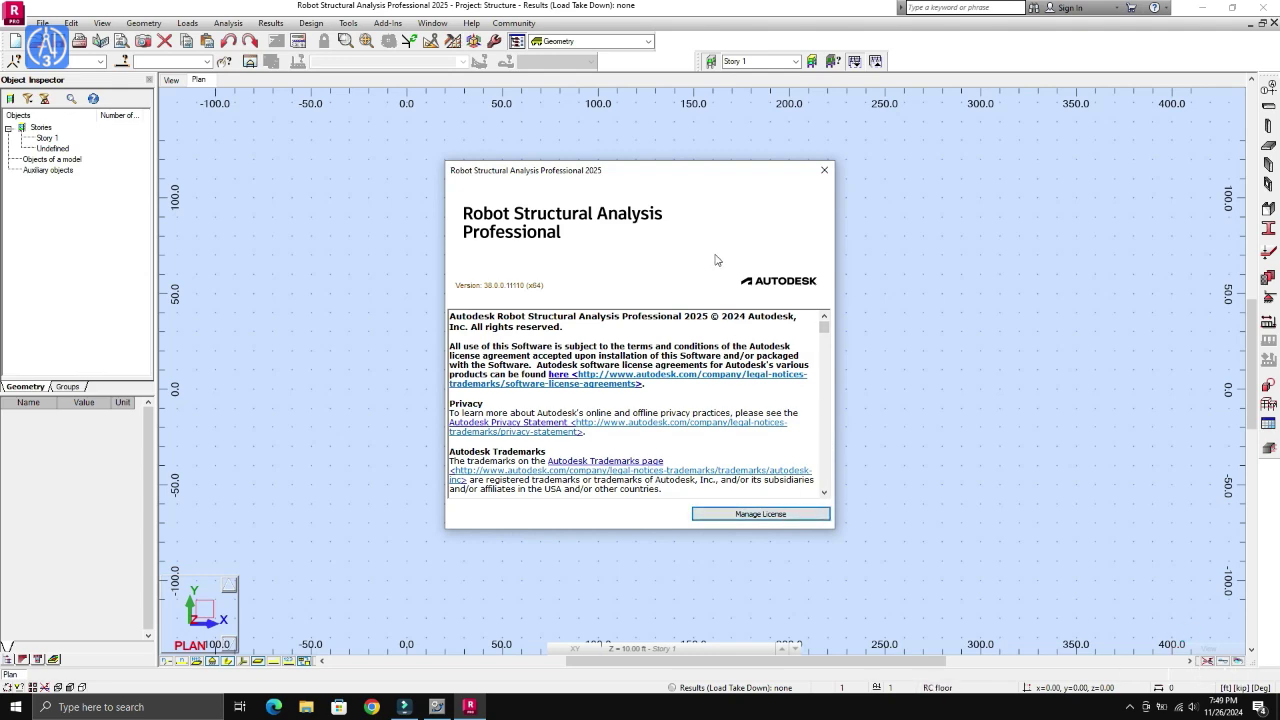
Review the About box showing version 38.0.0.11110 (x64) and its licensing details
drag(682, 190, 703, 184)
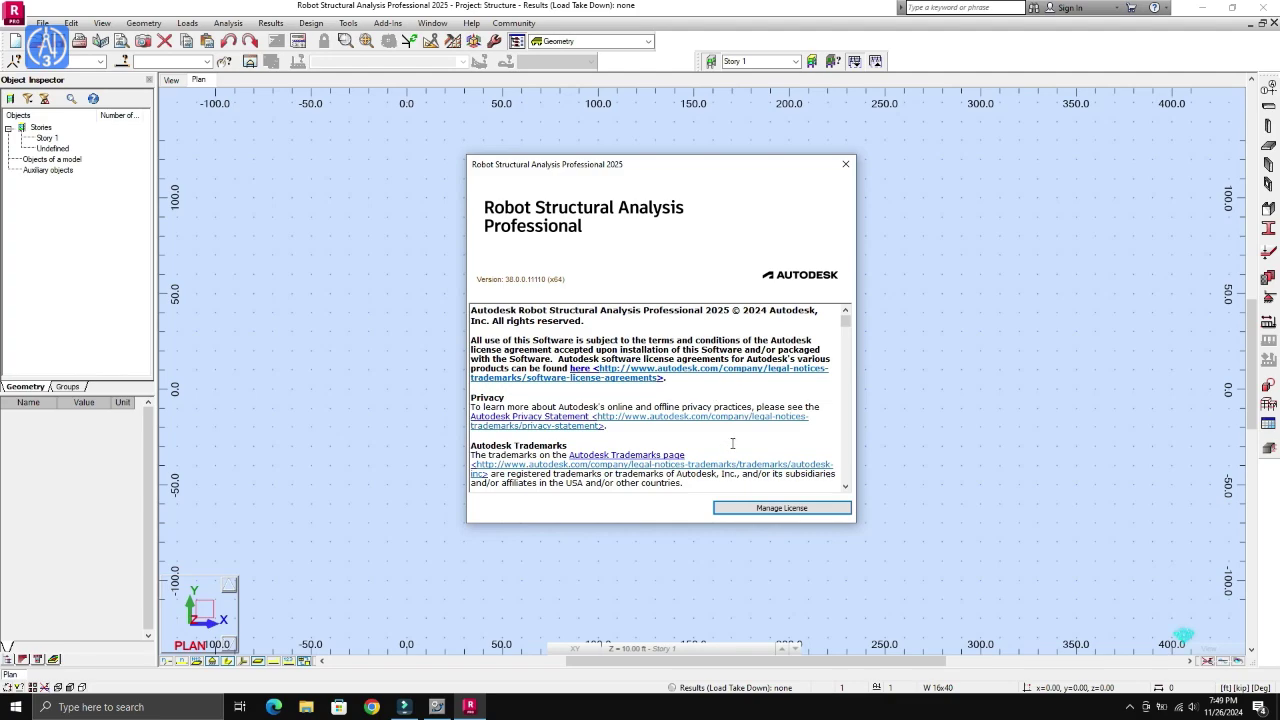
scroll(760, 420, down, 3)
scroll(760, 420, down, 3)
scroll(760, 420, down, 3)
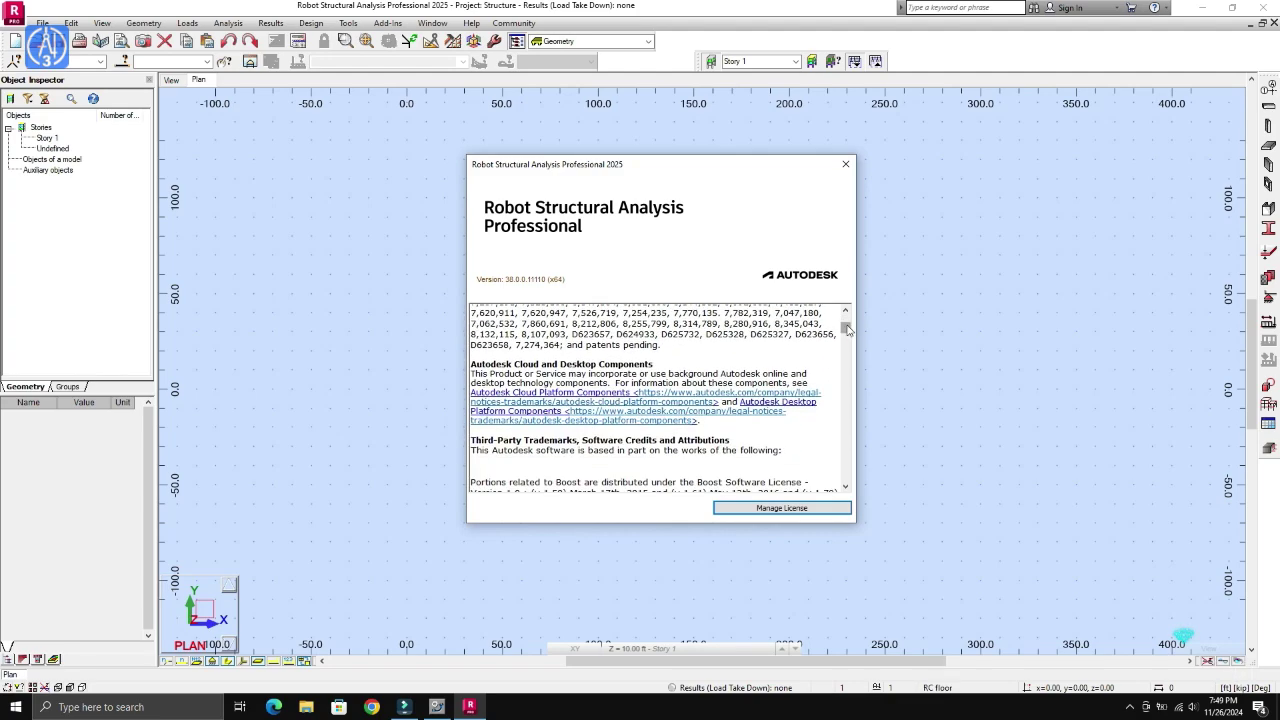
drag(847, 329, 857, 484)
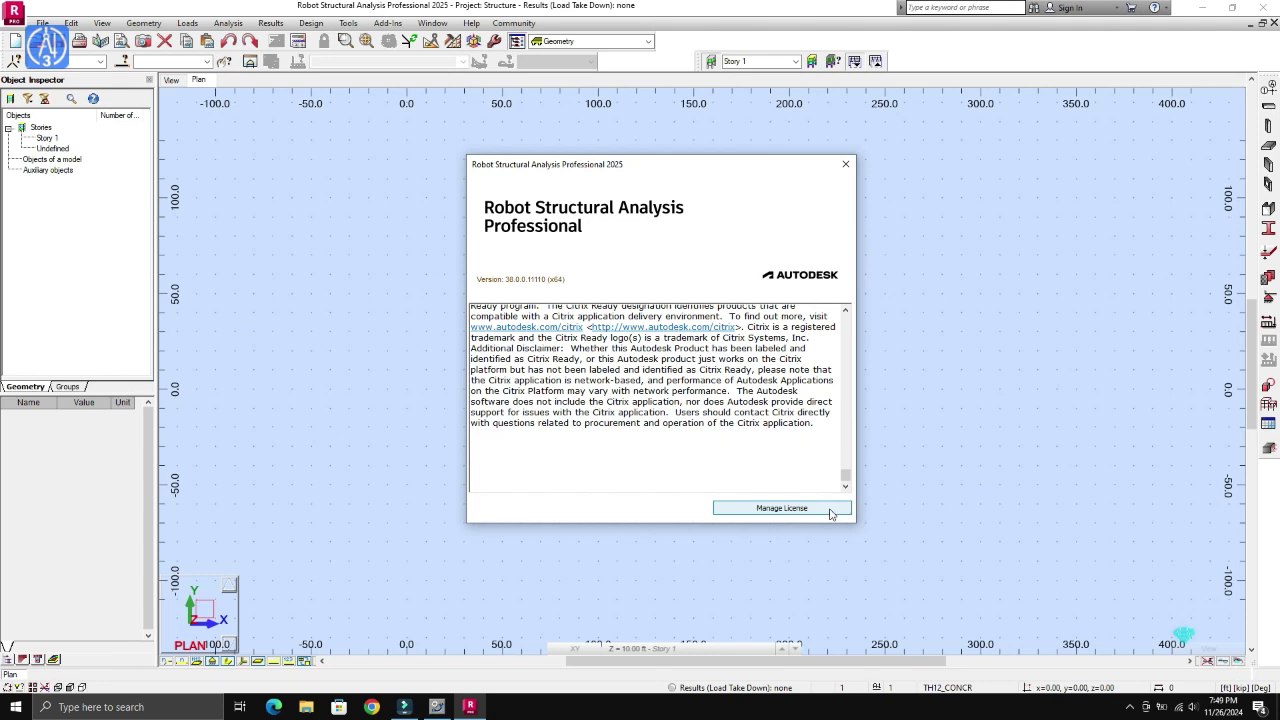
drag(846, 479, 860, 319)
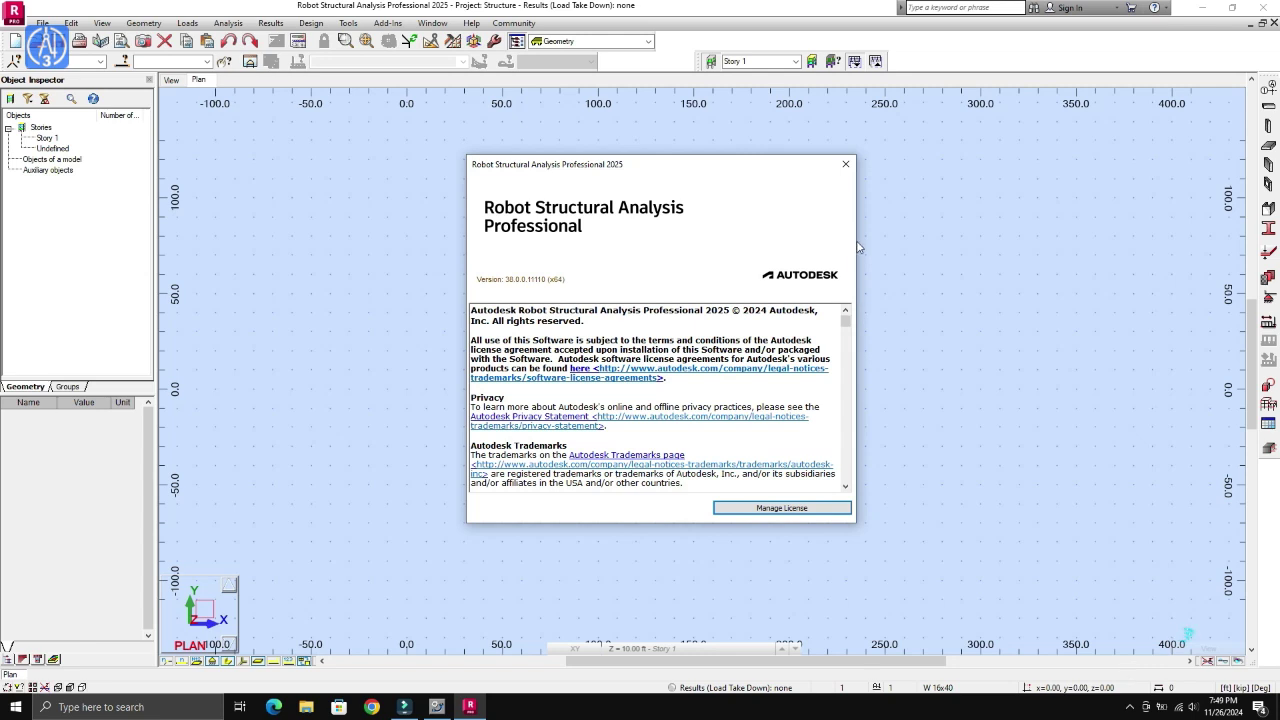
Check in License Manager that Robot's network license comes from localhost as Permanent, then close it
click(845, 164)
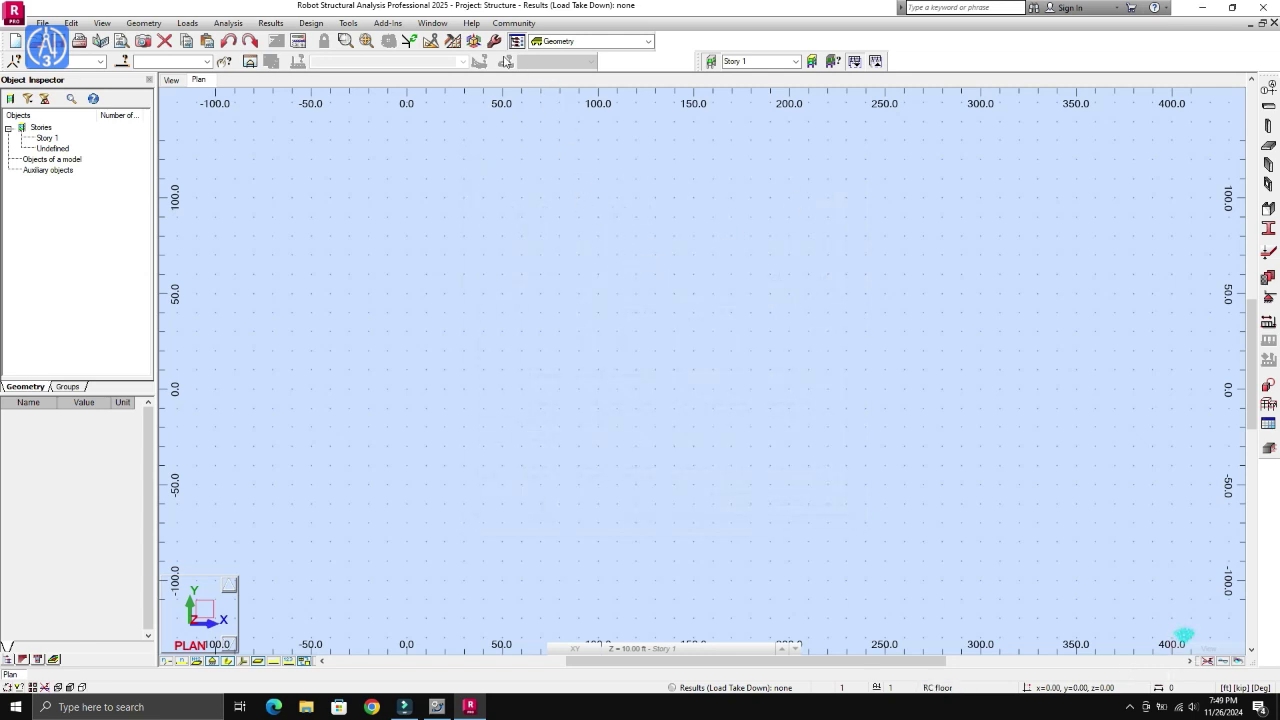
click(471, 22)
mouse_move(513, 23)
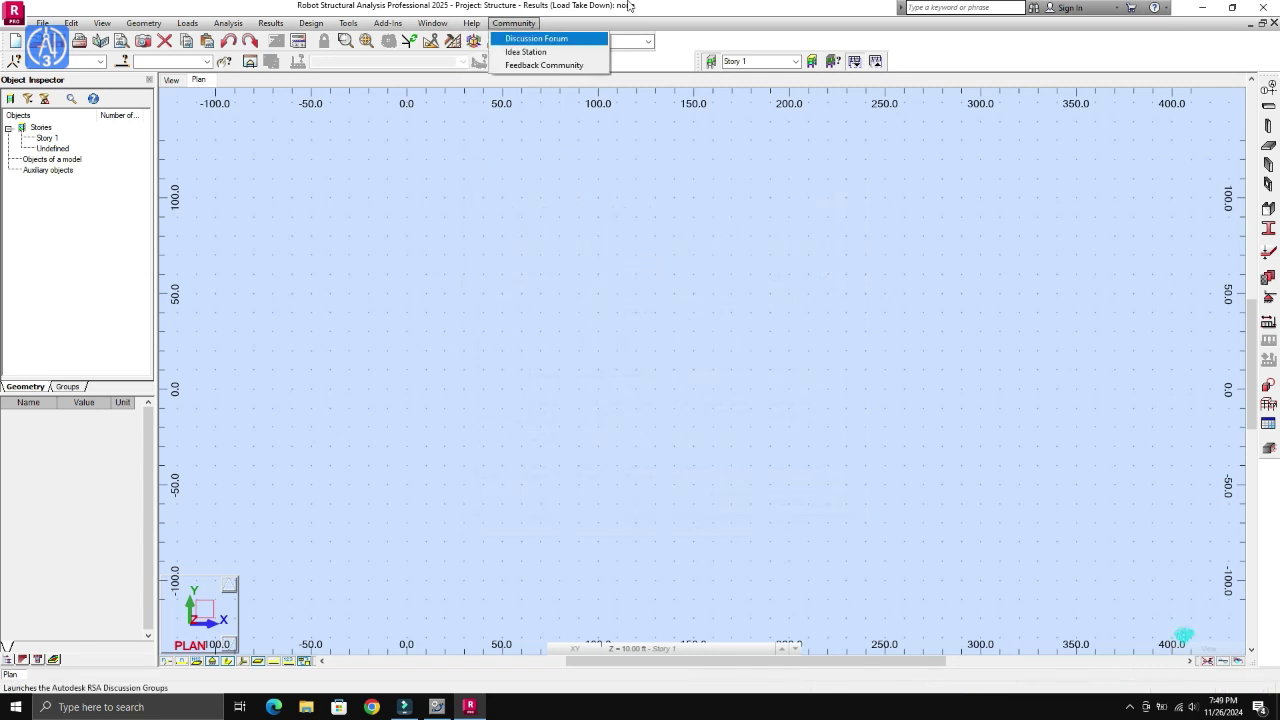
click(1165, 10)
click(1165, 10)
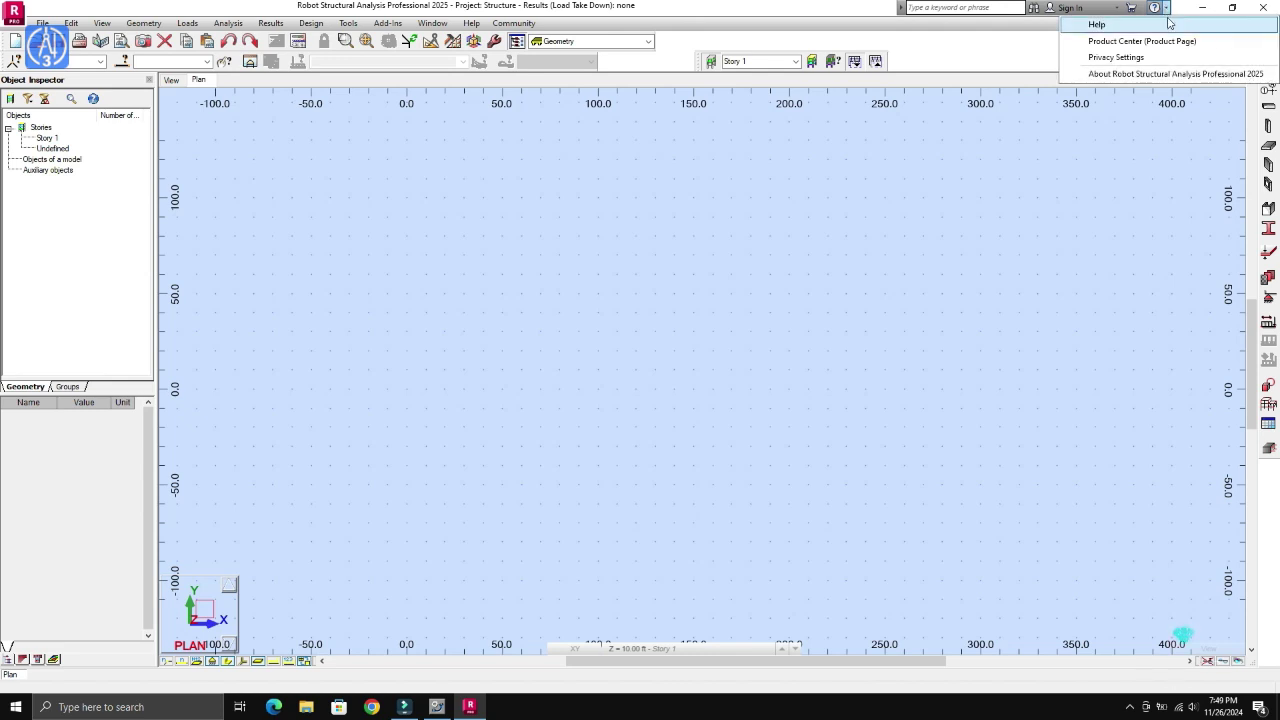
click(1260, 8)
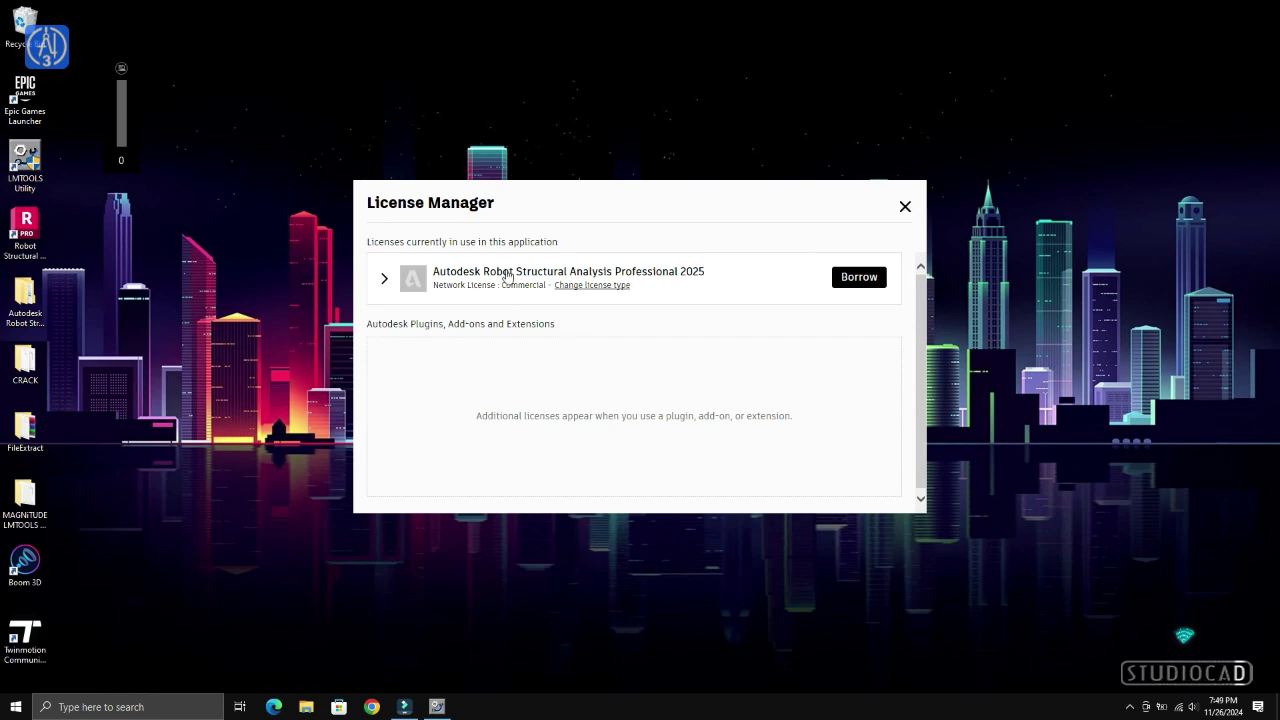
click(384, 278)
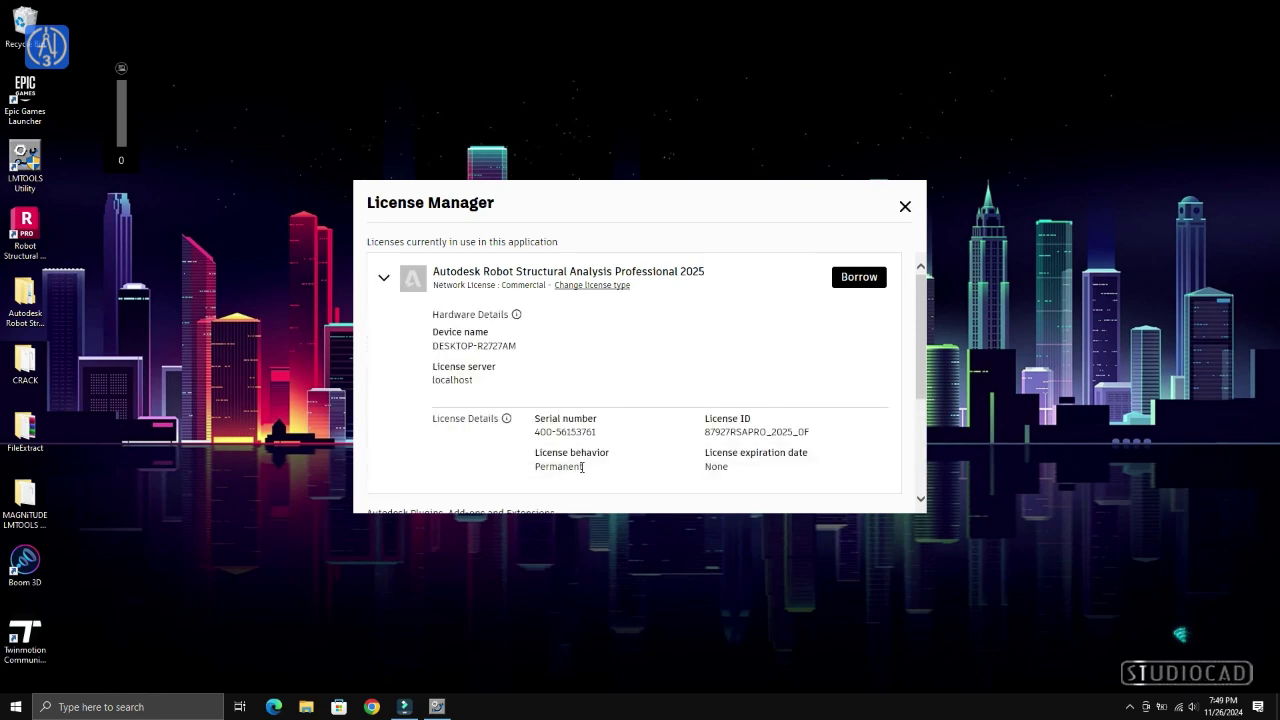
drag(602, 432, 528, 433)
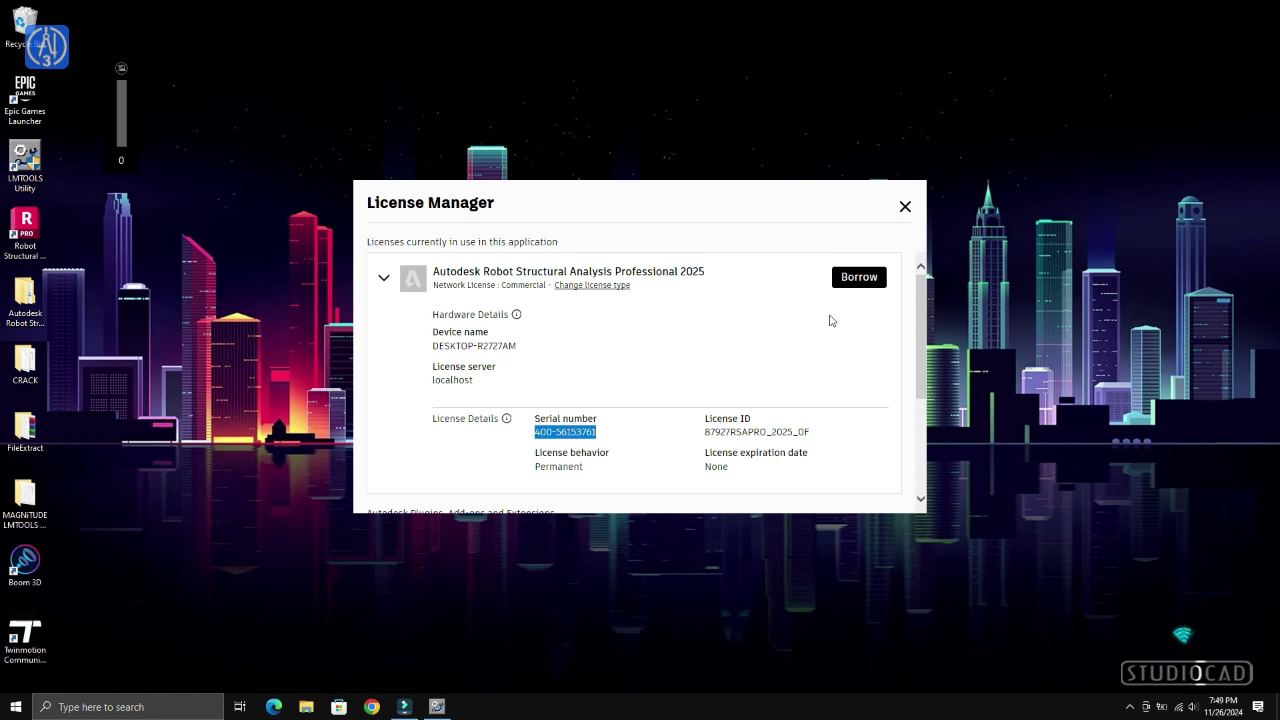
click(905, 207)
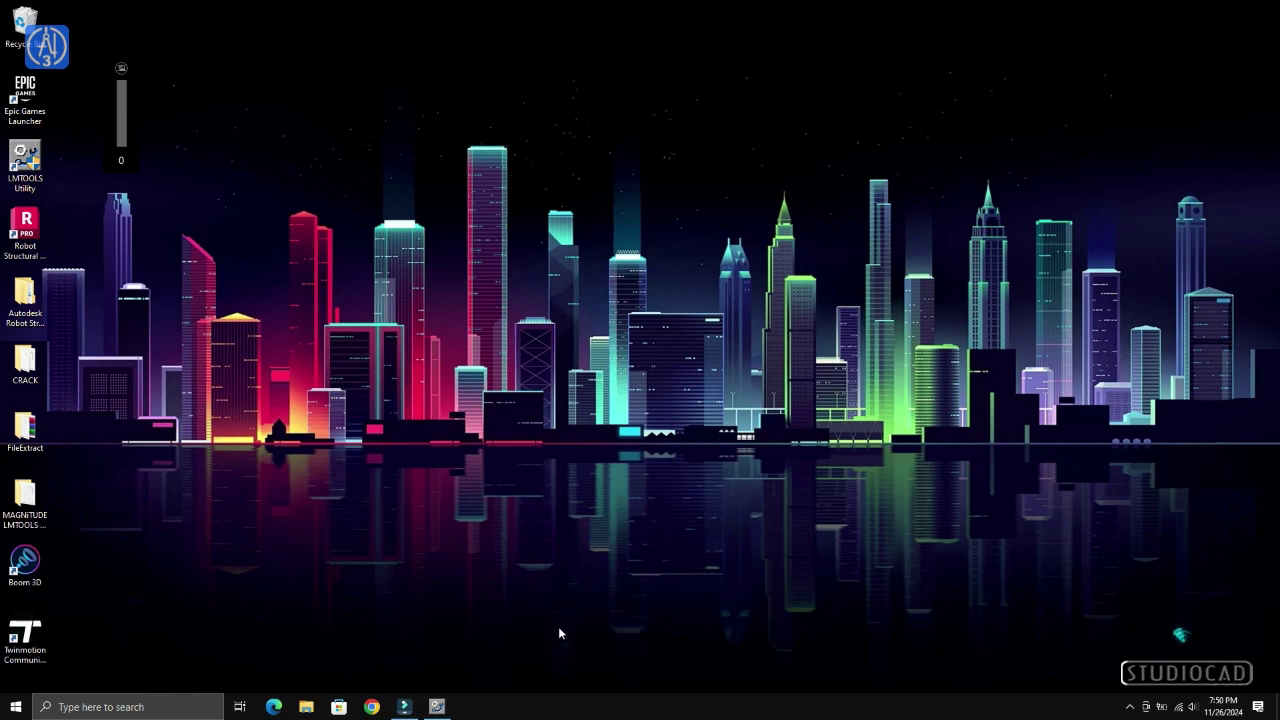
Review the LMTOOLS license server status, then disconnect the PC from its Wi-Fi network
click(451, 711)
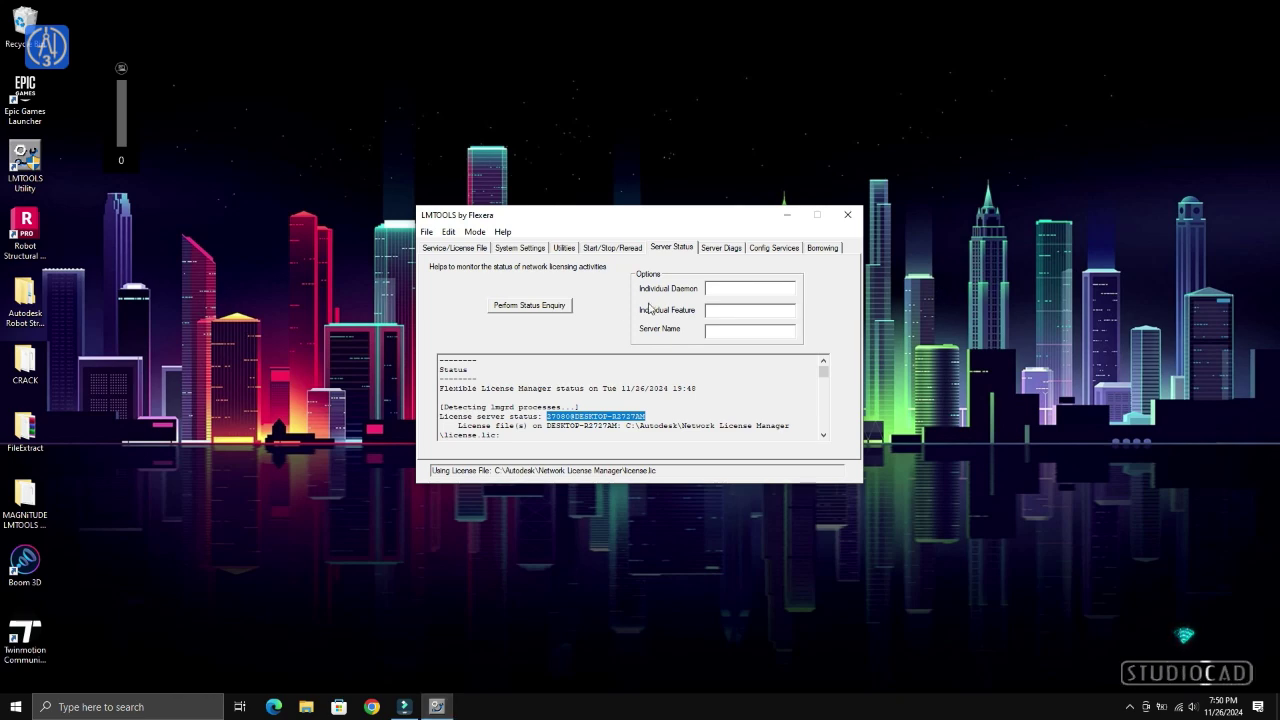
click(785, 217)
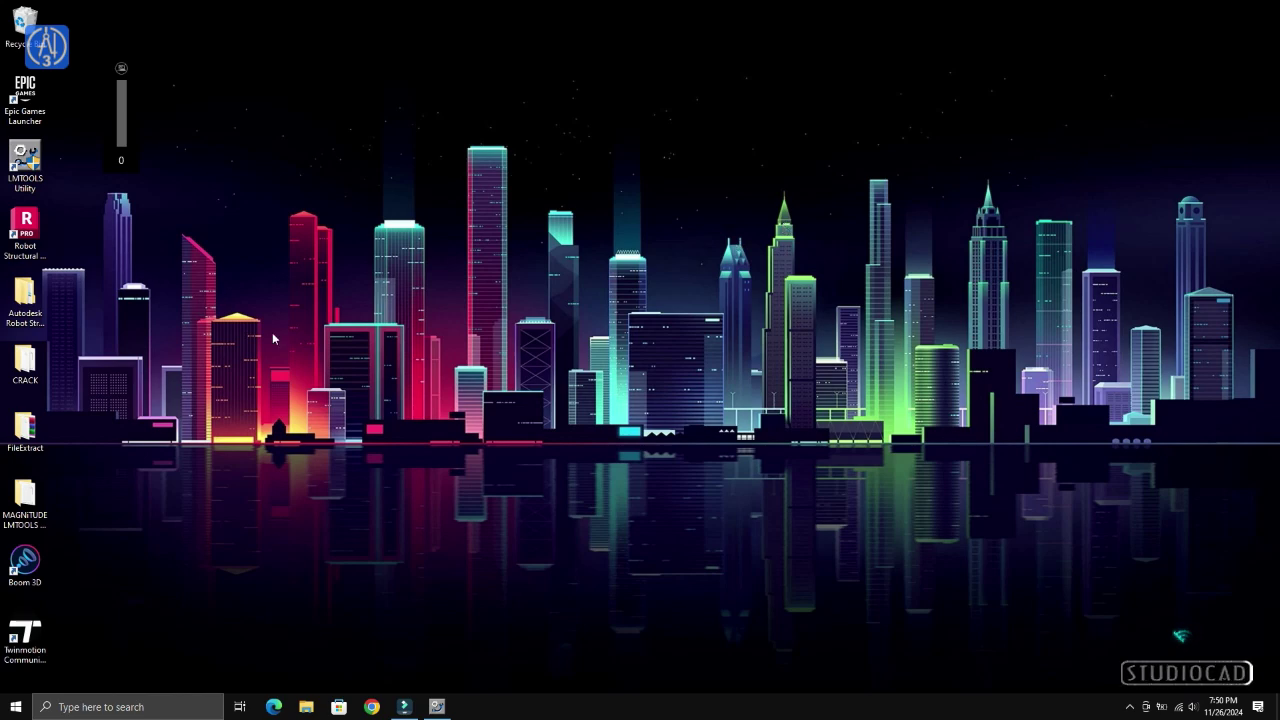
click(1185, 706)
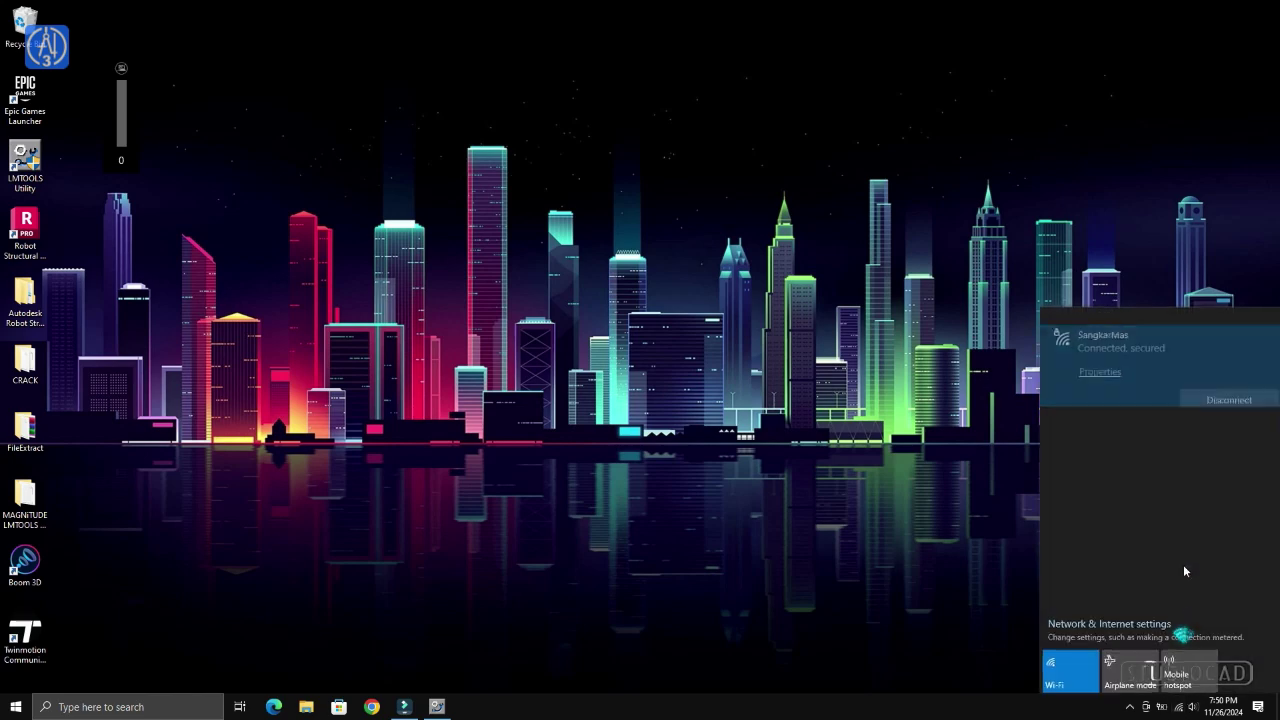
click(1190, 330)
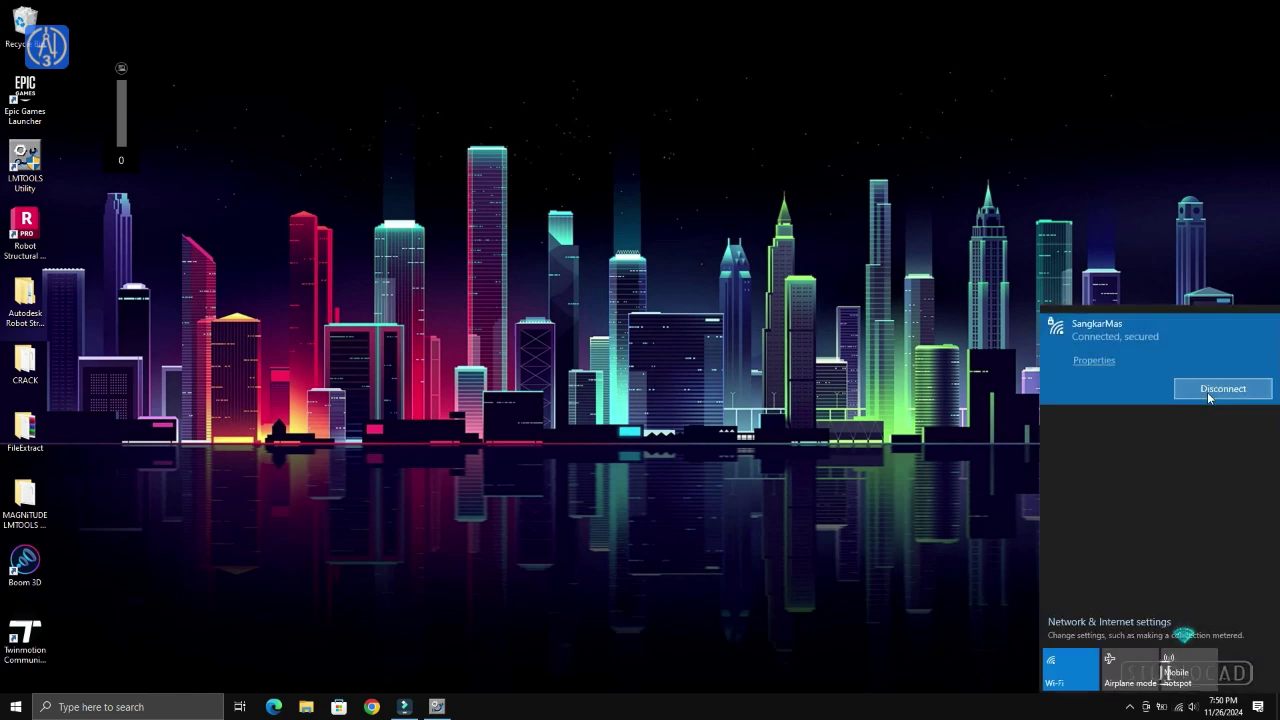
click(826, 537)
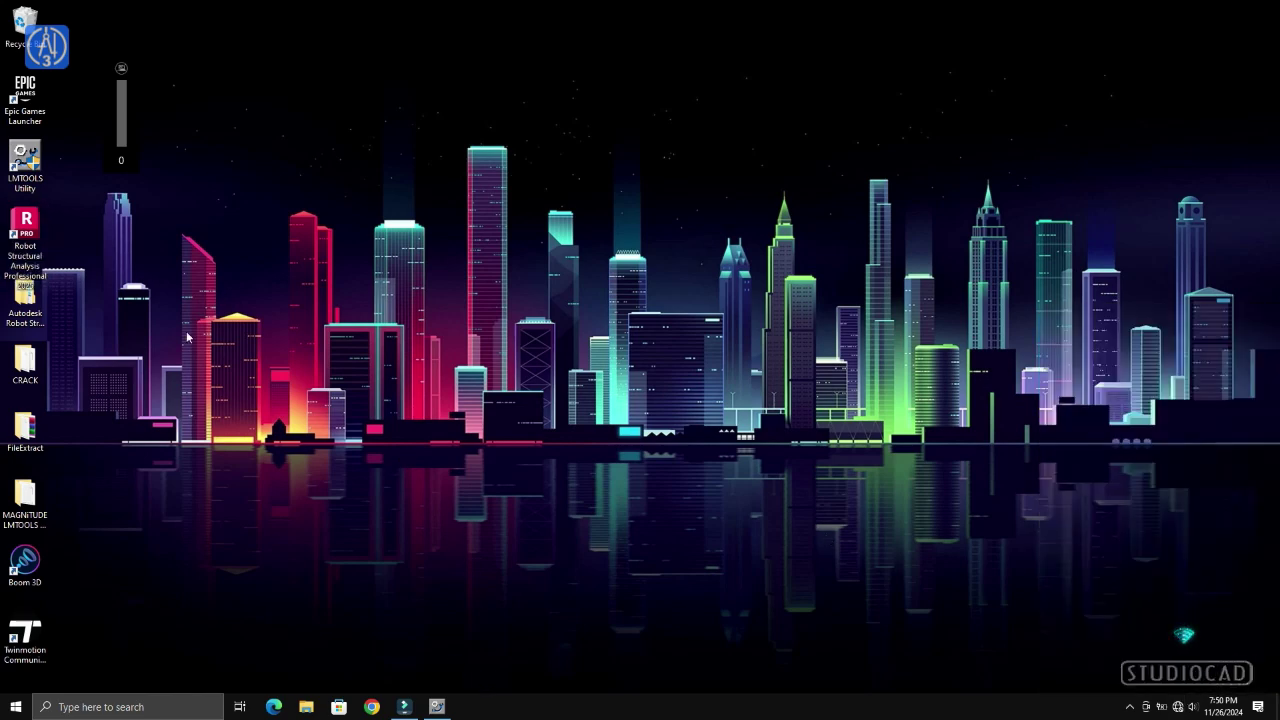
Relaunch Robot offline into a new frame 3D project and view About, showing version 38.0.0.11110
double_click(25, 232)
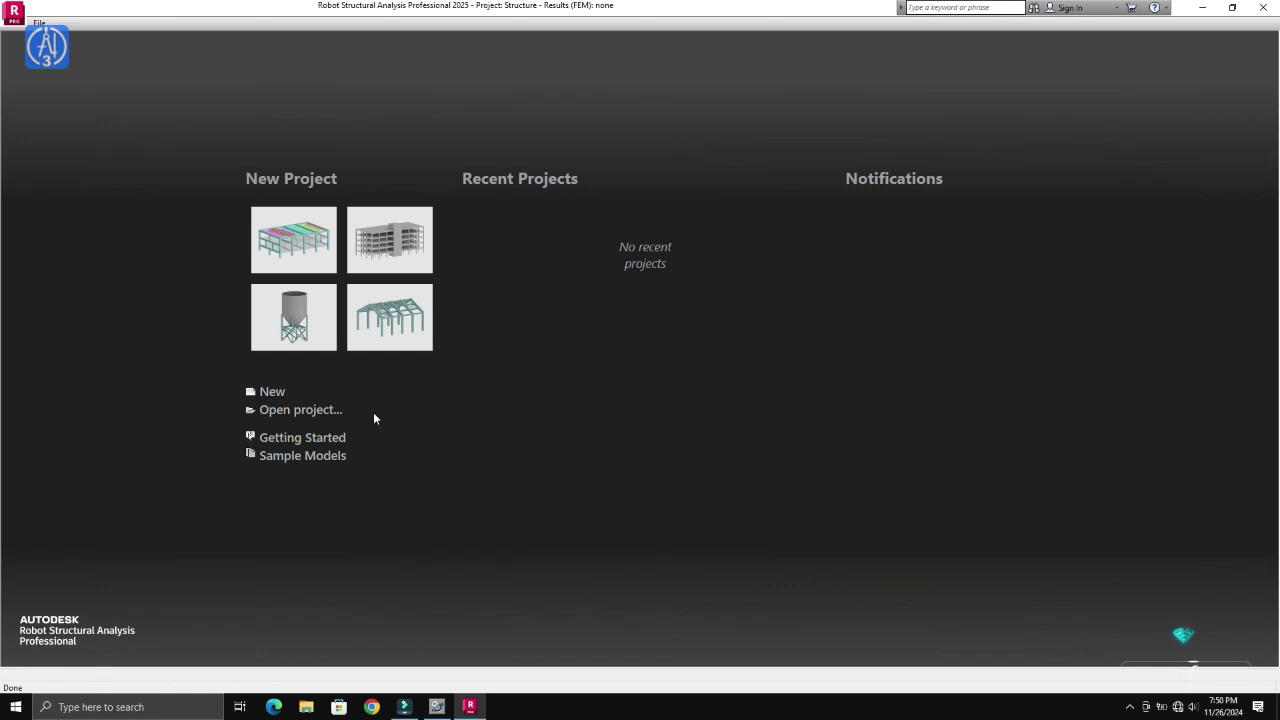
click(400, 312)
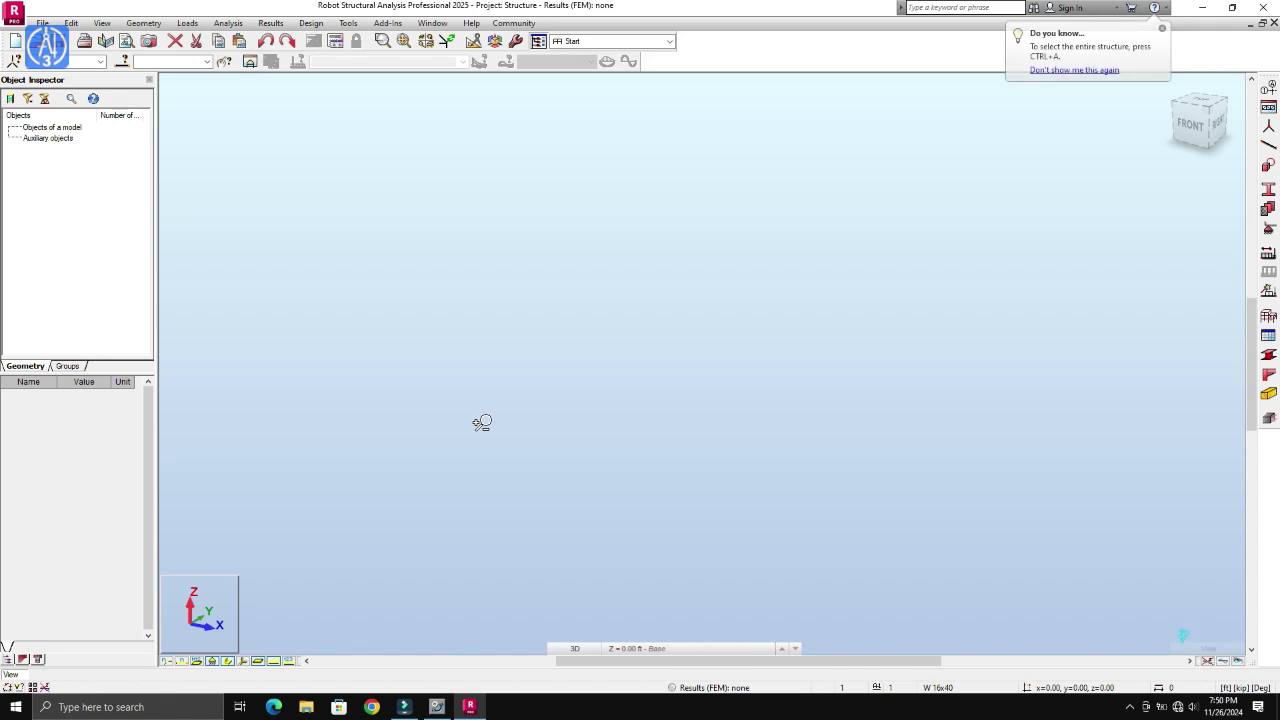
click(1163, 29)
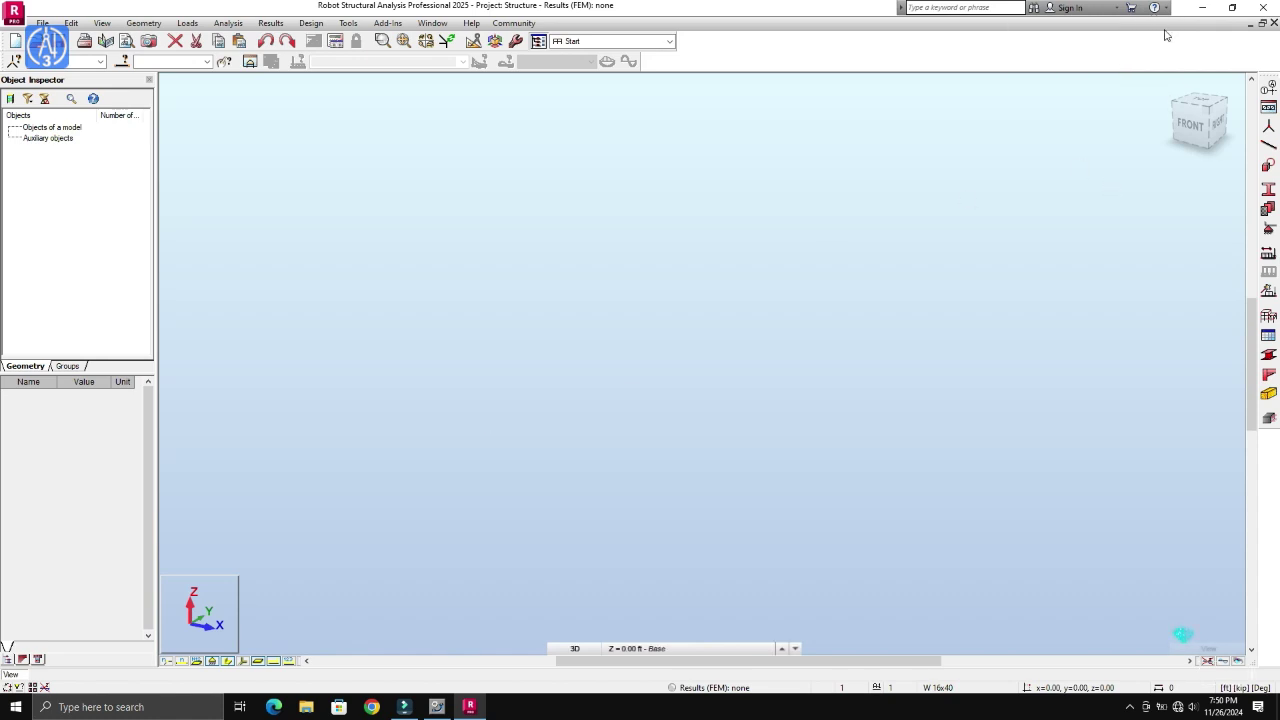
click(1166, 8)
click(1150, 74)
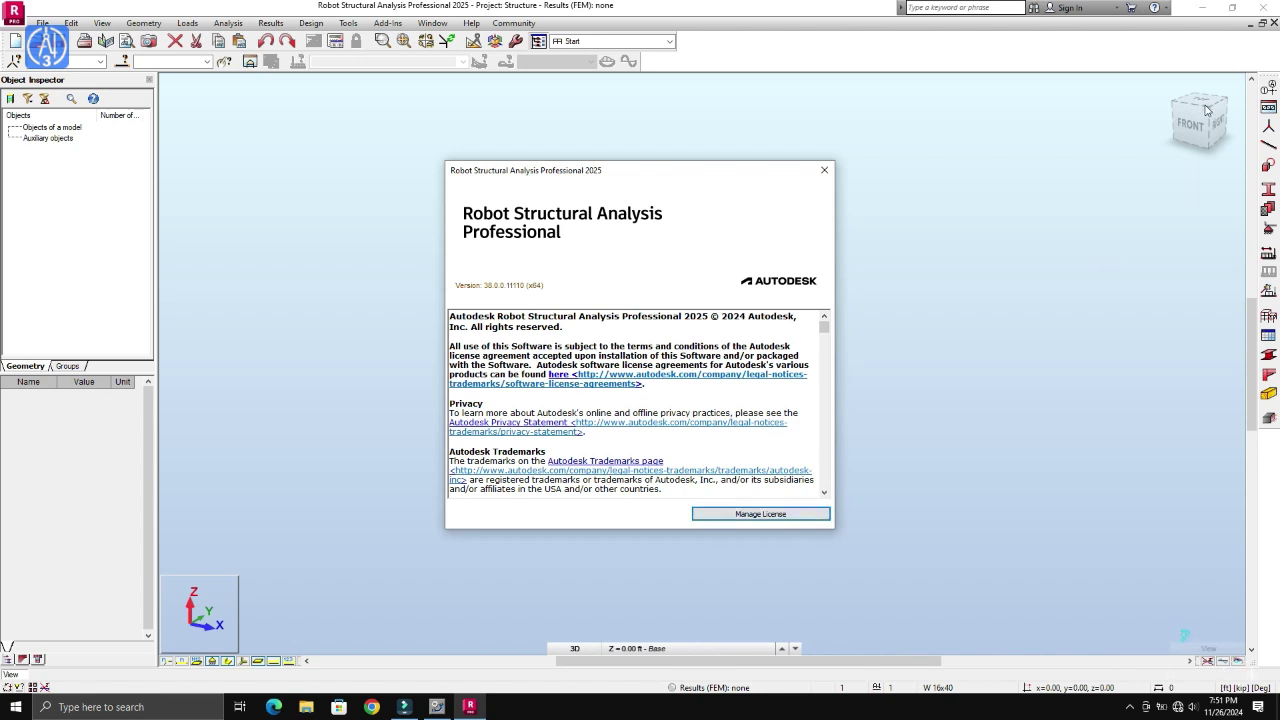
Confirm the offline license entry still reads localhost and Permanent, then exit Robot
click(824, 173)
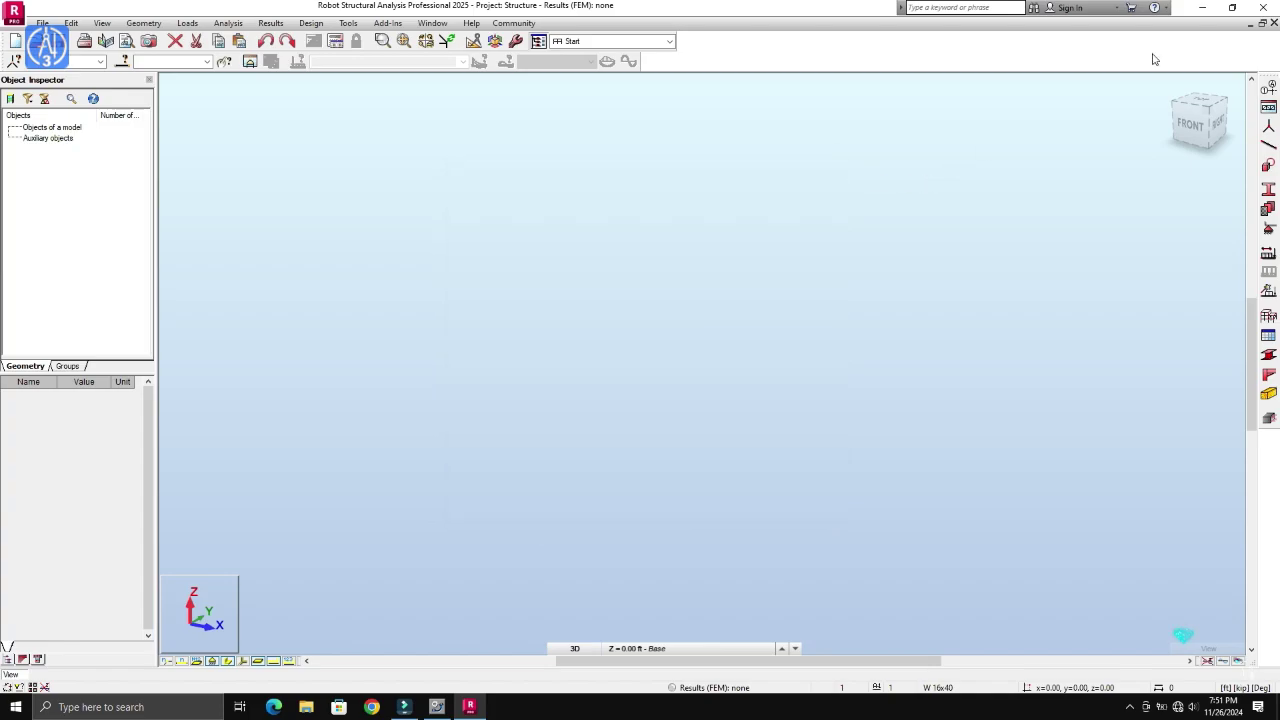
click(1201, 10)
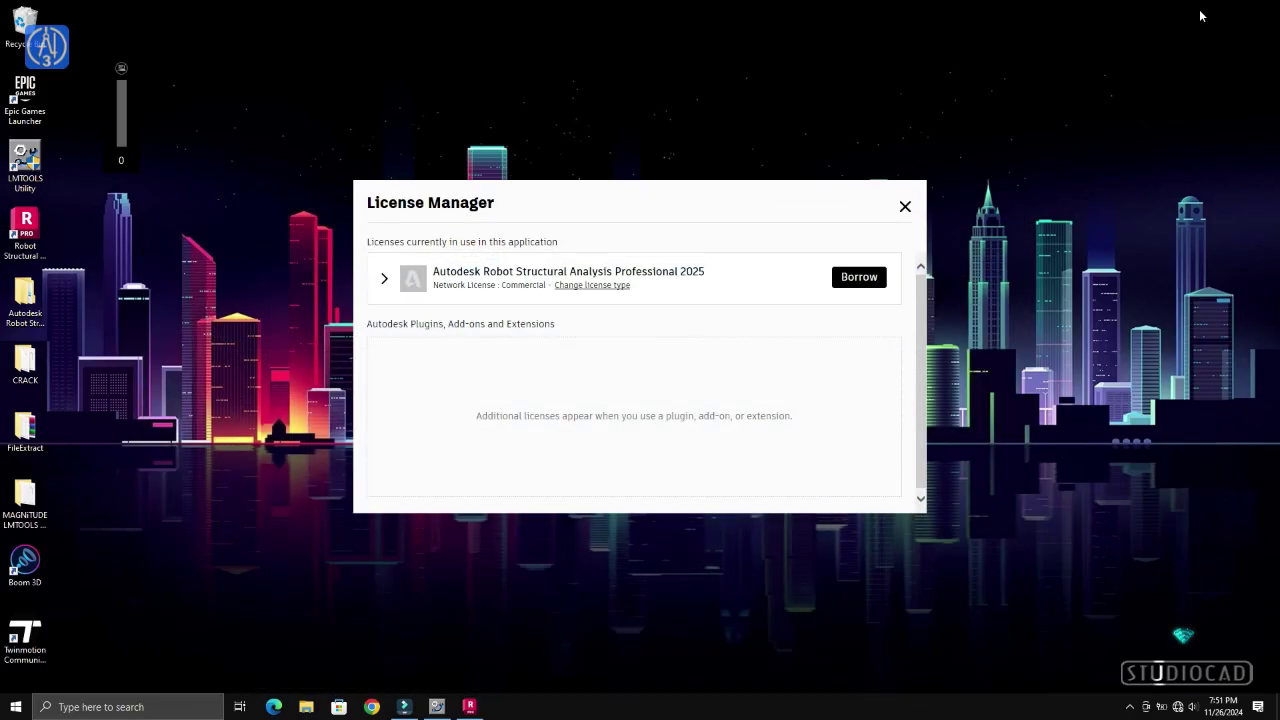
click(384, 278)
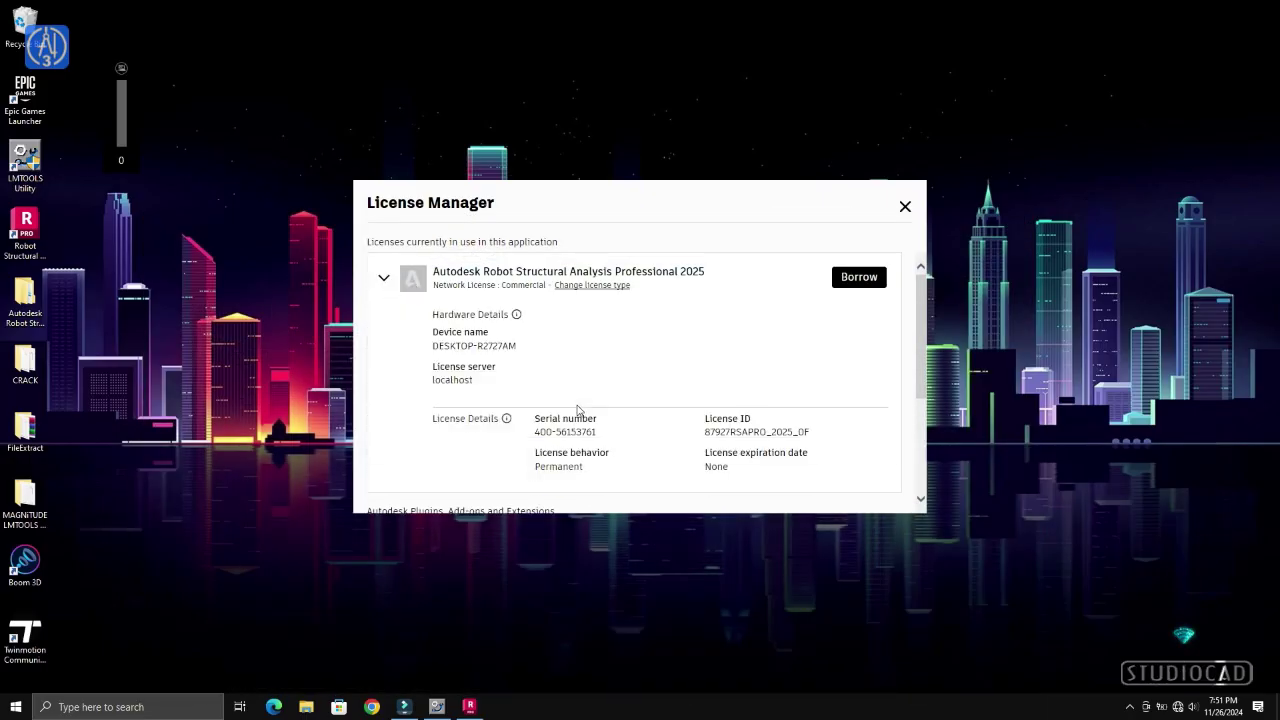
scroll(740, 460, down, 2)
scroll(740, 460, up, 2)
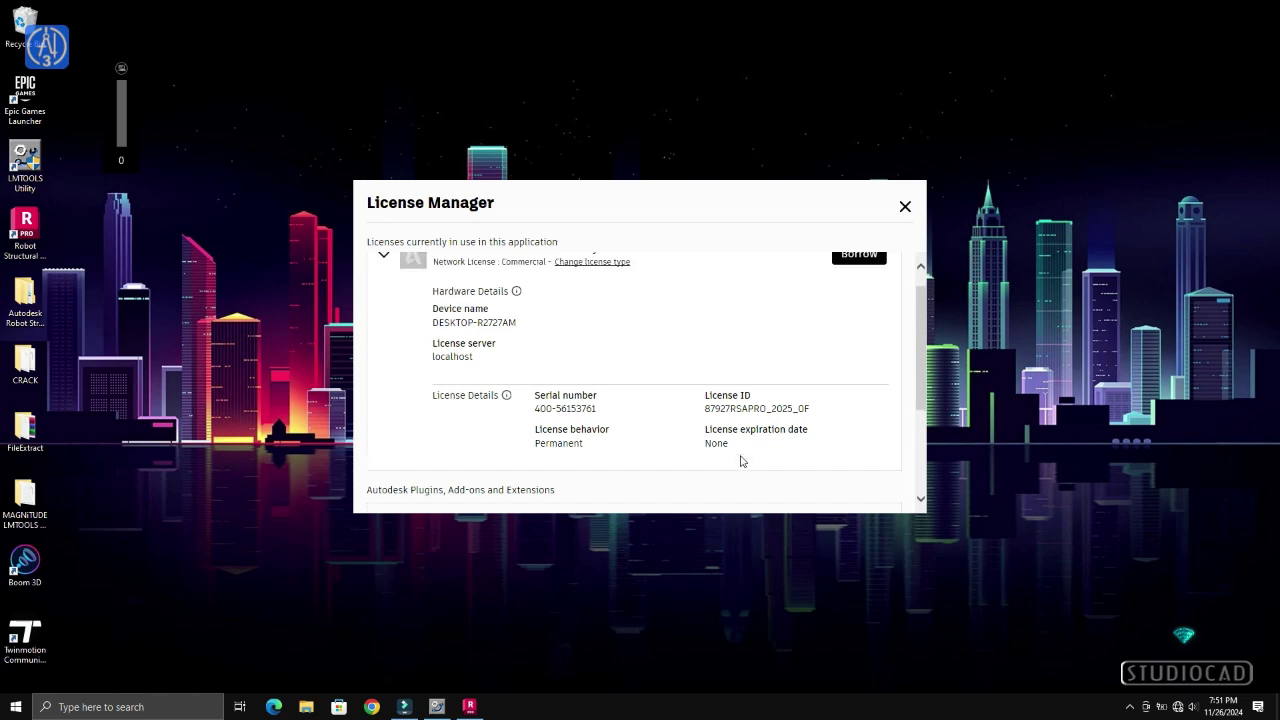
click(905, 206)
click(470, 703)
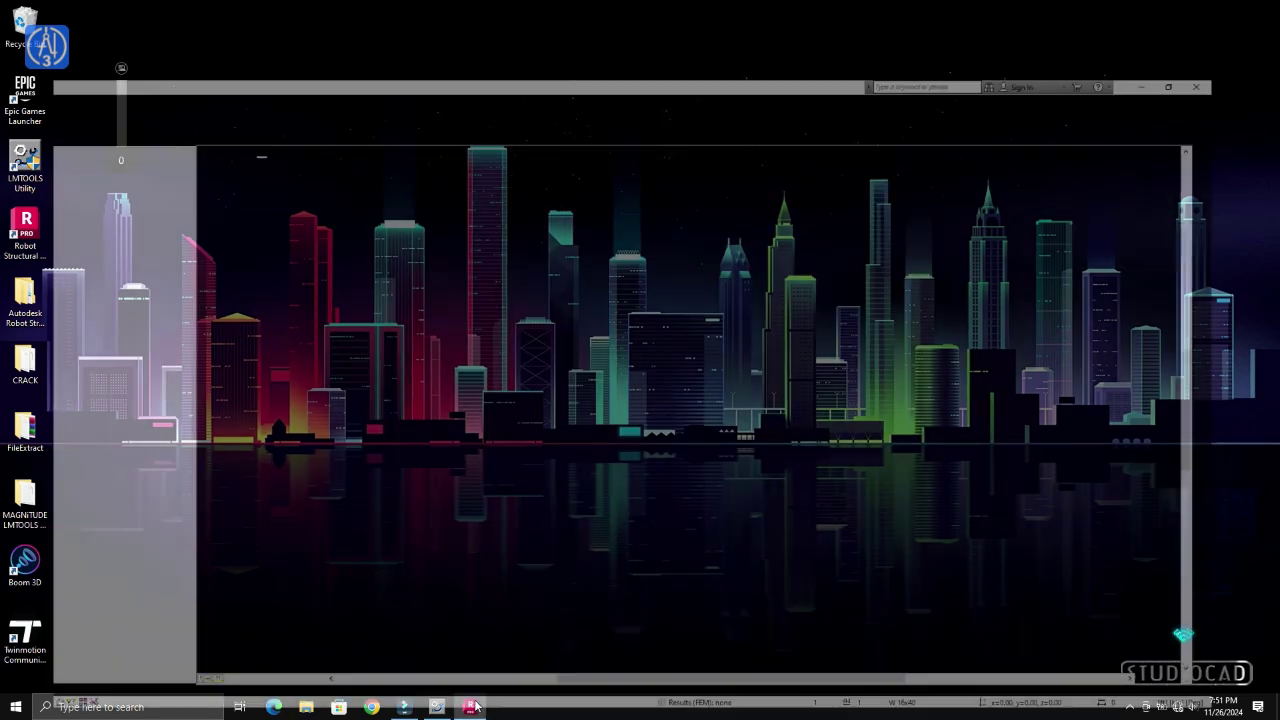
click(1265, 8)
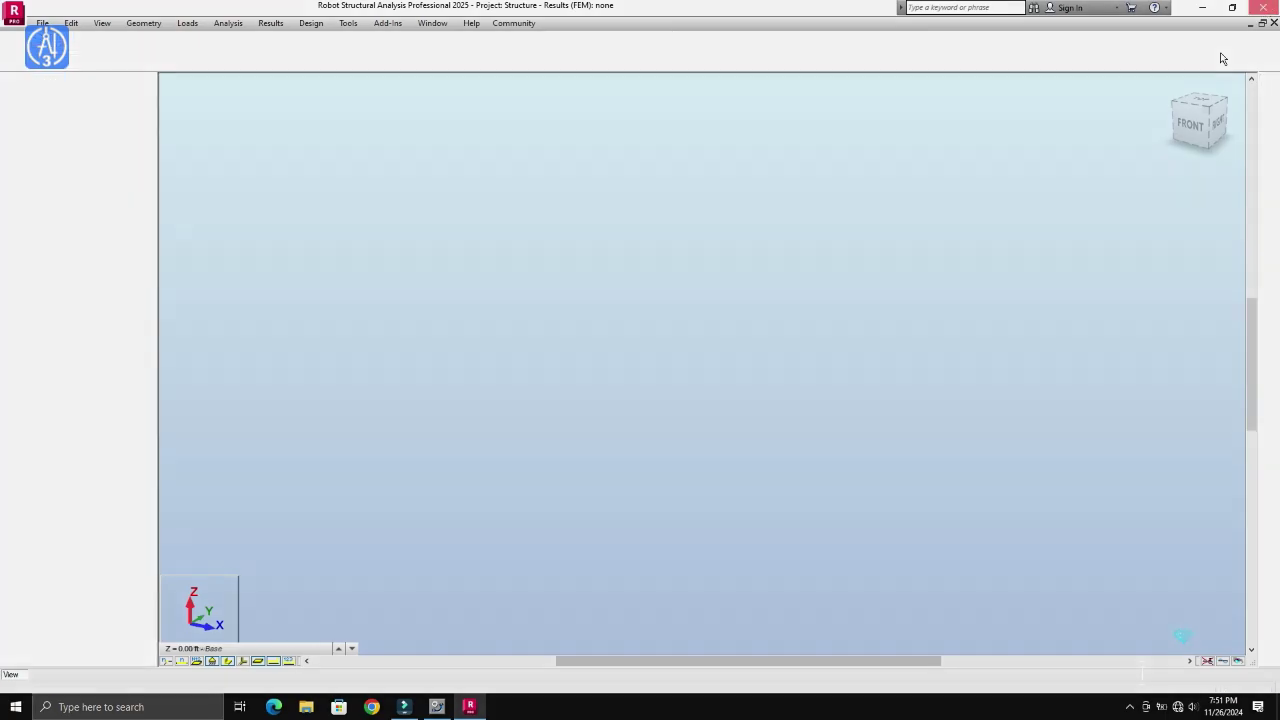